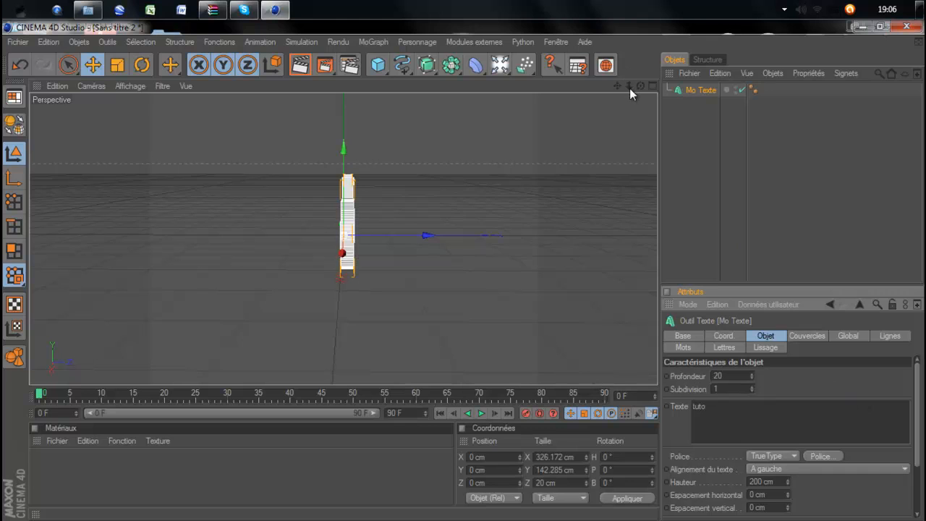
Set the MoText object's depth to 30 and change its font to Airlock.
{"action": "left_click_drag", "start_coordinate": [629, 88], "coordinate": [461, 270]}
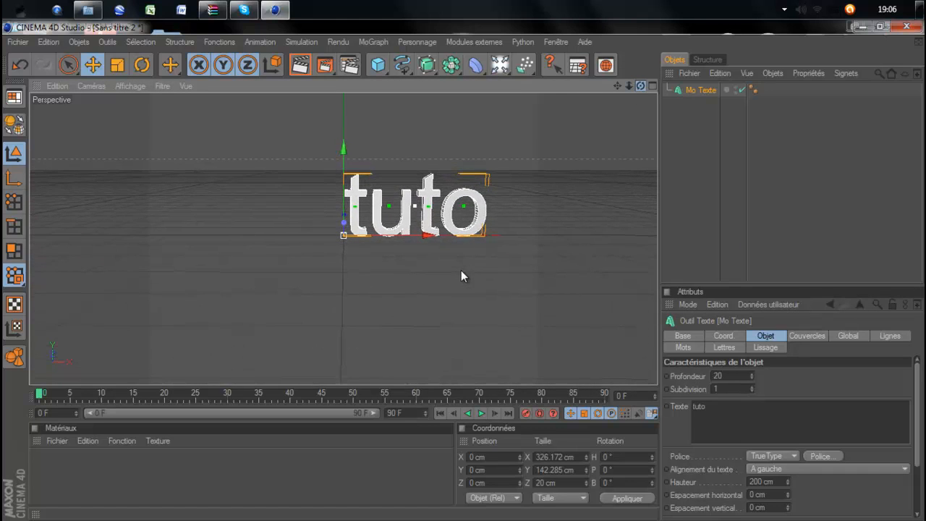
{"action": "left_click_drag", "start_coordinate": [754, 371], "coordinate": [751, 373]}
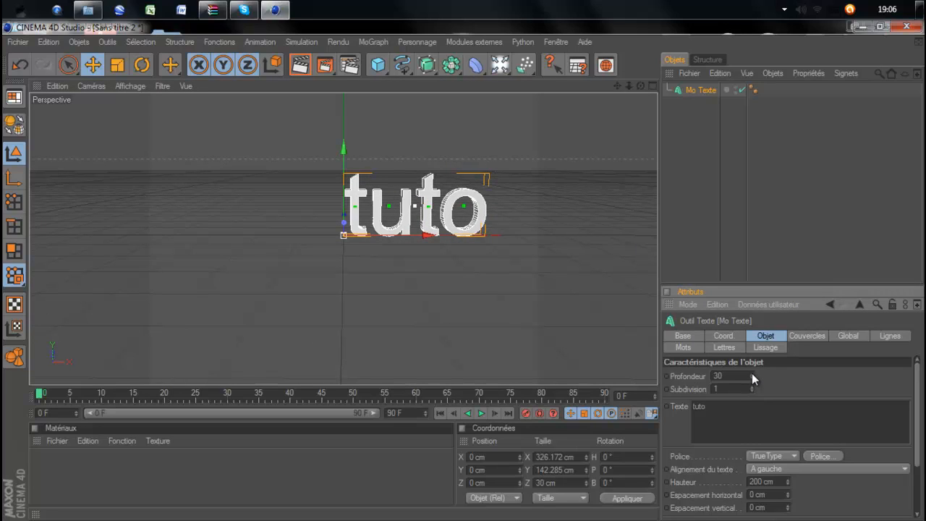
{"action": "left_click", "coordinate": [821, 456]}
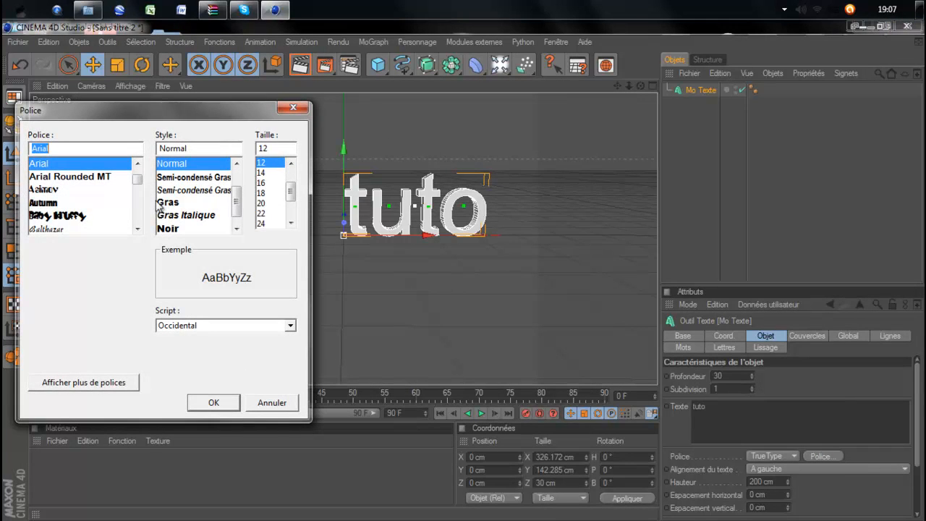
{"action": "left_click", "coordinate": [137, 165]}
{"action": "left_click", "coordinate": [138, 164]}
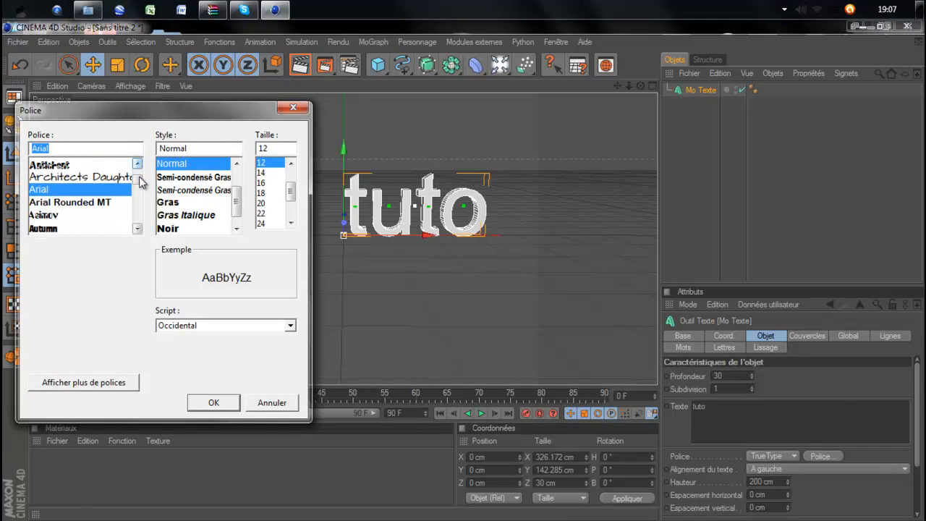
{"action": "left_click", "coordinate": [138, 165]}
{"action": "left_click", "coordinate": [137, 165]}
{"action": "left_click", "coordinate": [137, 164]}
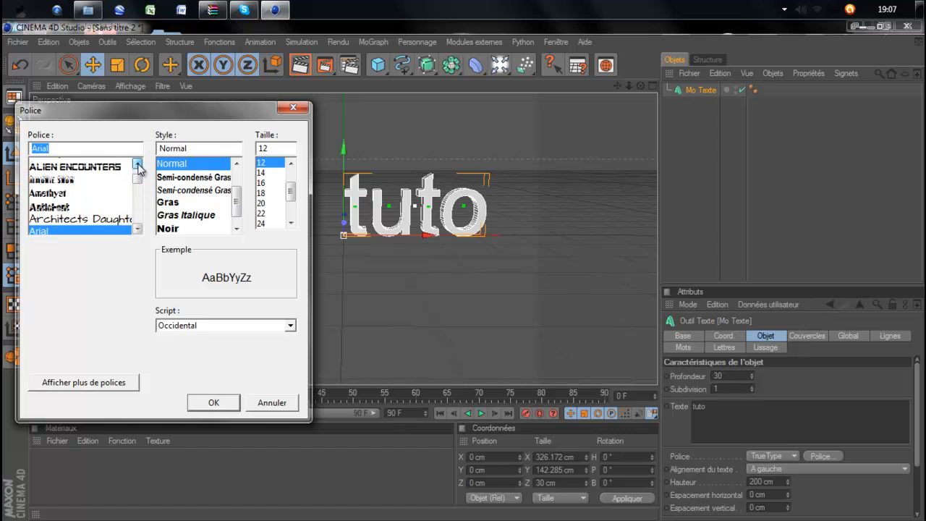
{"action": "left_click", "coordinate": [138, 165]}
{"action": "left_click", "coordinate": [137, 165]}
{"action": "left_click", "coordinate": [138, 165]}
{"action": "left_click", "coordinate": [113, 165]}
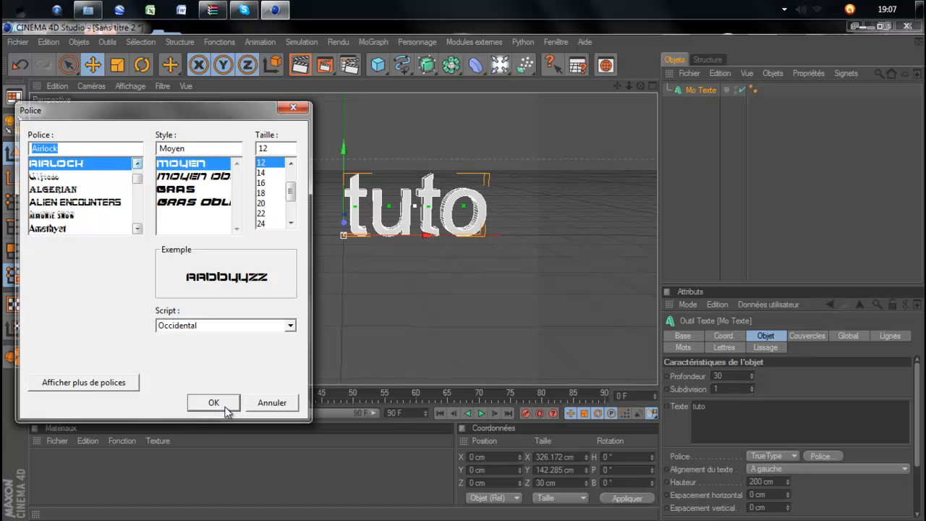
{"action": "left_click", "coordinate": [225, 407]}
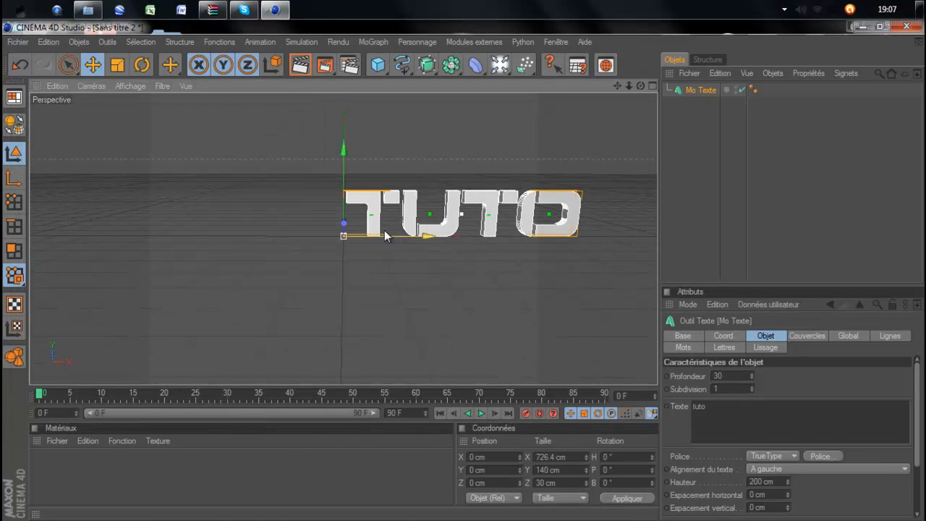
Move the text along the X axis to about -351 cm to centre it around the origin.
{"action": "left_click_drag", "start_coordinate": [342, 240], "coordinate": [256, 238]}
{"action": "left_click_drag", "start_coordinate": [460, 275], "coordinate": [338, 239]}
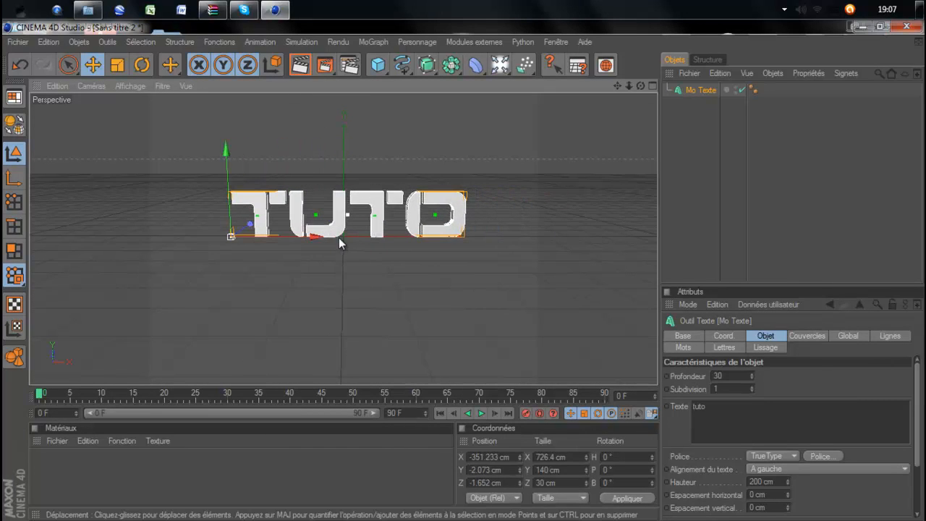
{"action": "left_click_drag", "start_coordinate": [617, 85], "coordinate": [463, 272]}
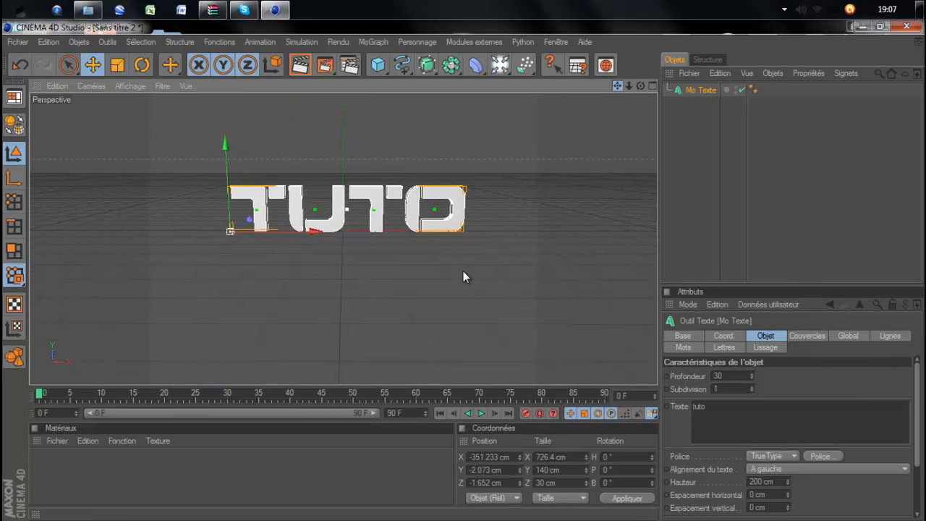
Set both the start and end caps of the text to Couvercle et biseau and render the active view.
{"action": "left_click", "coordinate": [802, 334]}
{"action": "left_click", "coordinate": [804, 376]}
{"action": "left_click", "coordinate": [796, 426]}
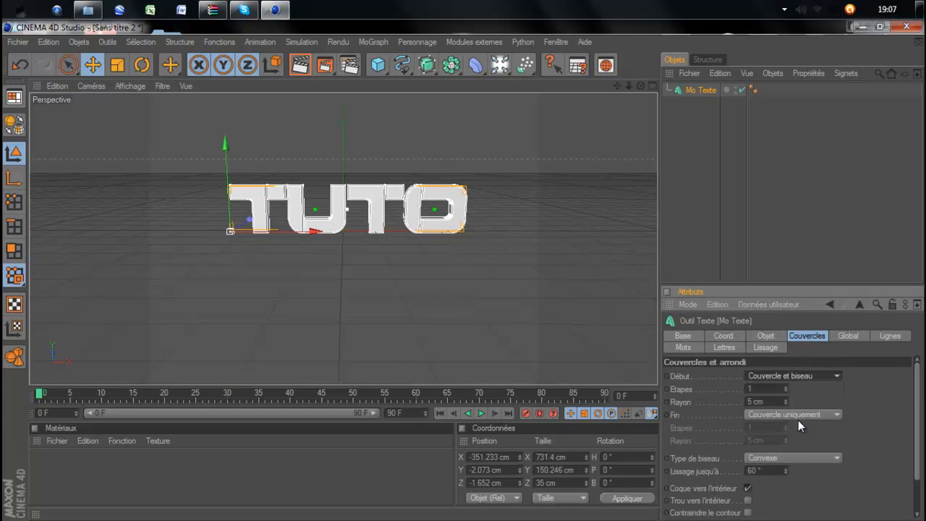
{"action": "left_click", "coordinate": [799, 415]}
{"action": "left_click", "coordinate": [800, 467]}
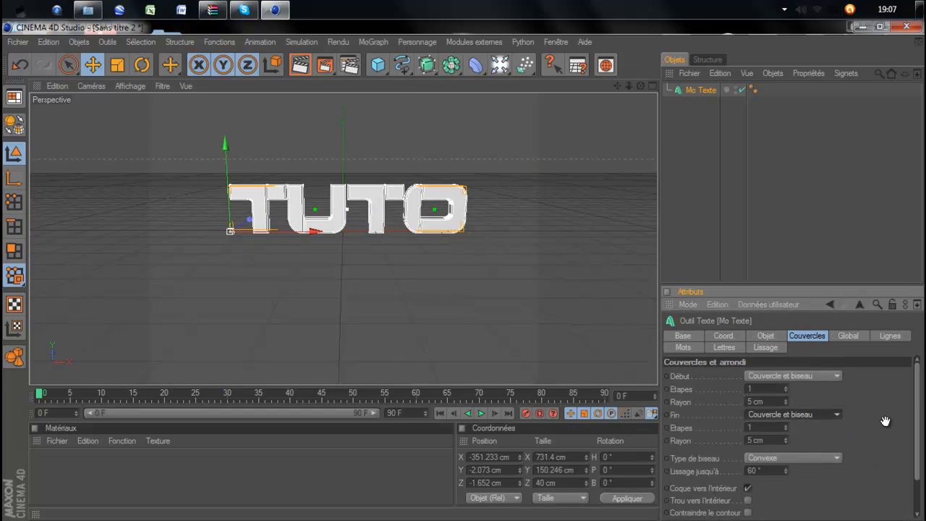
{"action": "left_click", "coordinate": [300, 66]}
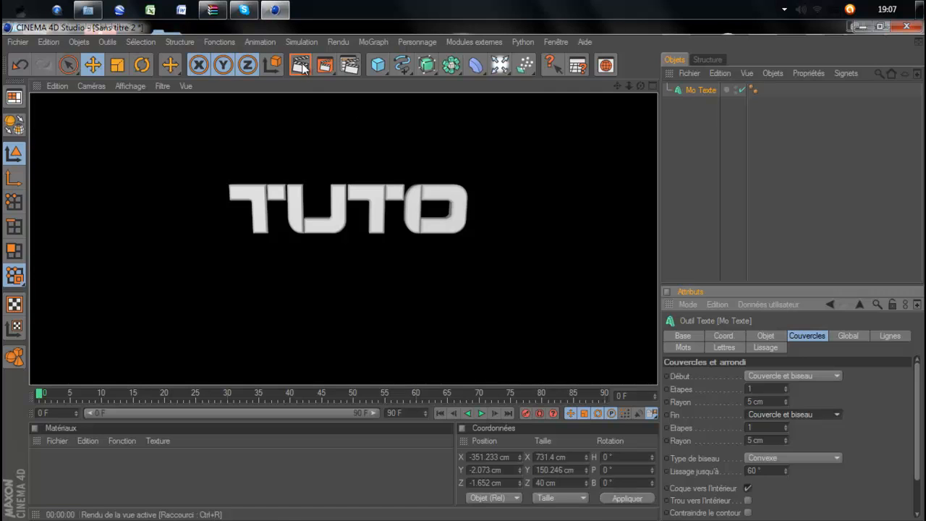
{"action": "left_click", "coordinate": [390, 116]}
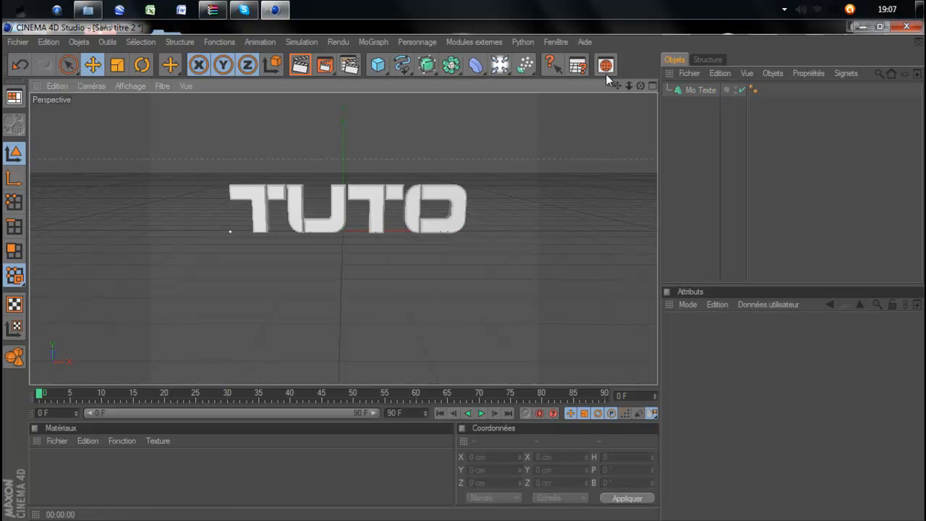
Add a Sol (floor) object to the scene beneath the text.
{"action": "left_click", "coordinate": [499, 65]}
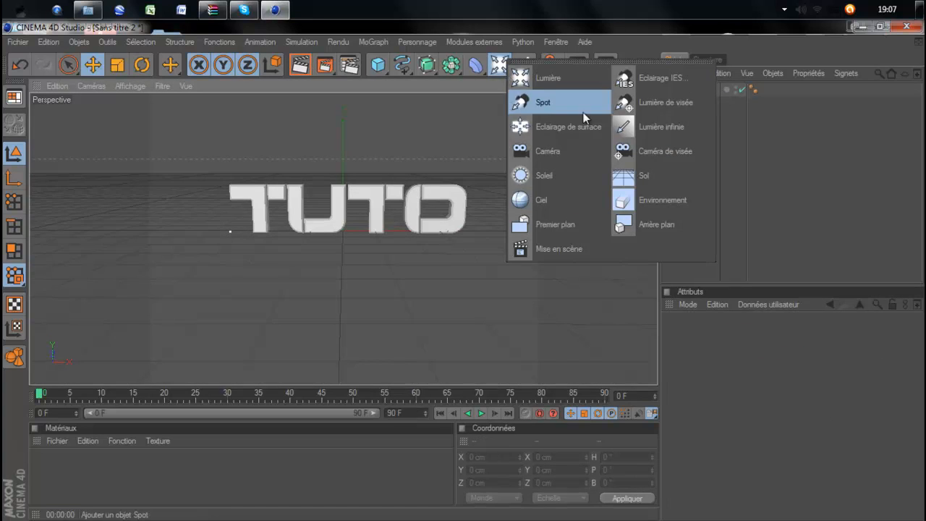
{"action": "left_click", "coordinate": [659, 173]}
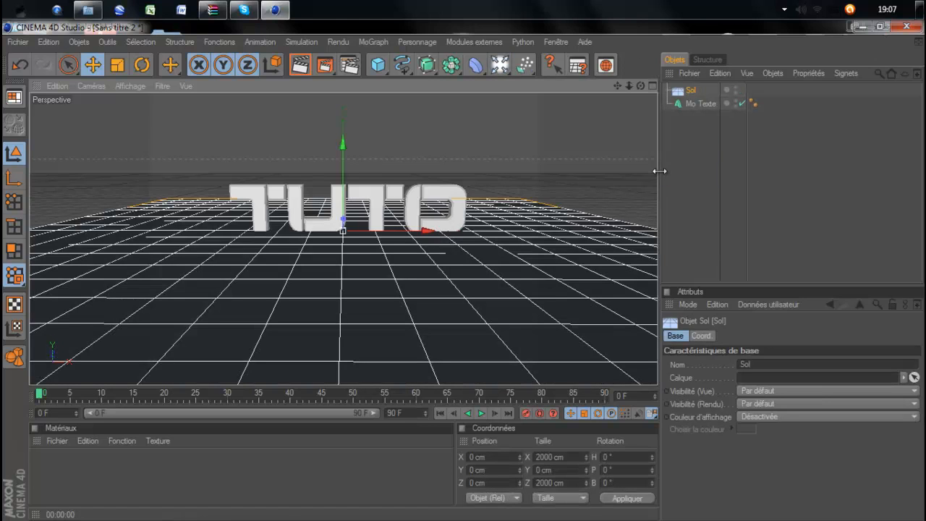
{"action": "left_click_drag", "start_coordinate": [641, 86], "coordinate": [465, 273]}
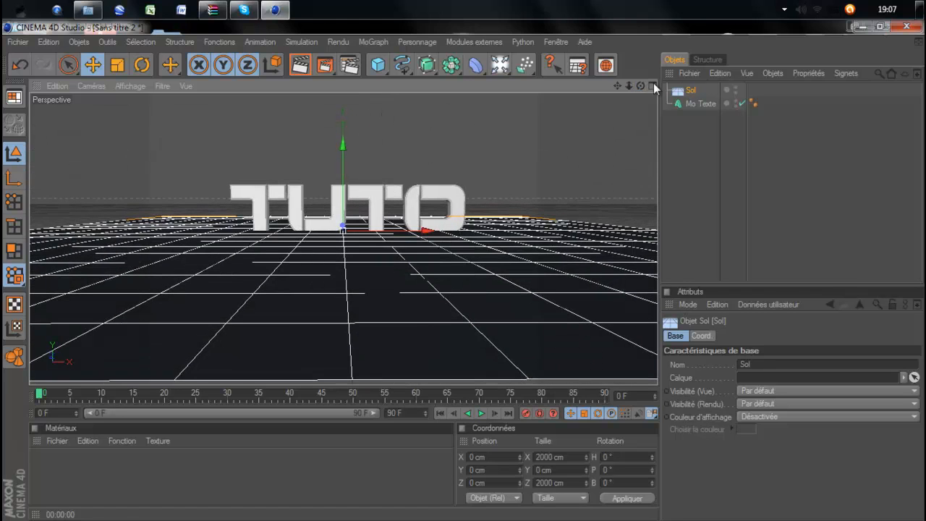
Raise the text to about Y 42 cm above the floor and shift the floor to about X 17 cm.
{"action": "left_click", "coordinate": [700, 103]}
{"action": "left_click_drag", "start_coordinate": [228, 164], "coordinate": [463, 270]}
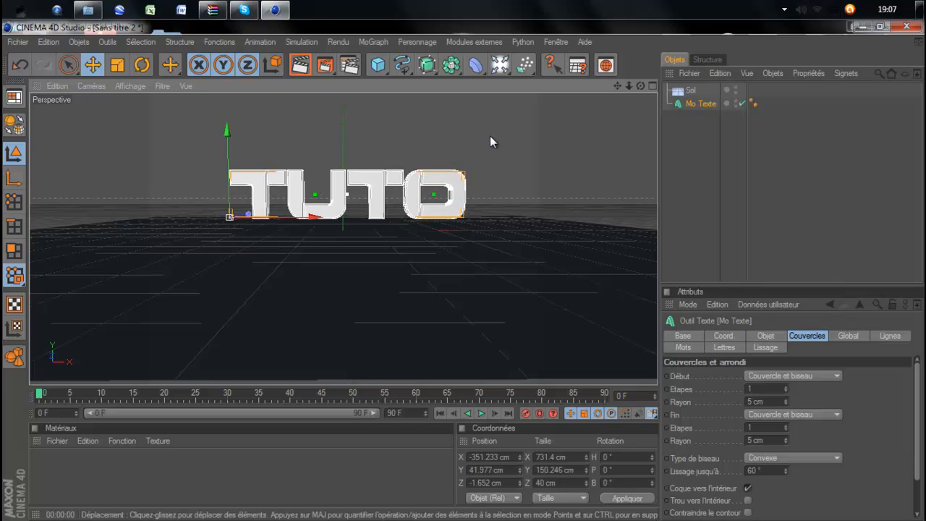
{"action": "left_click", "coordinate": [464, 271]}
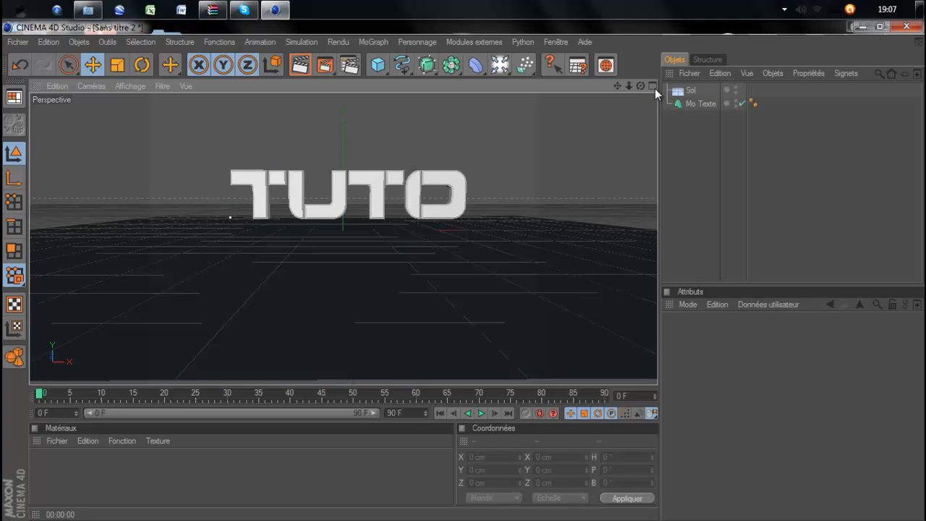
{"action": "left_click", "coordinate": [689, 91]}
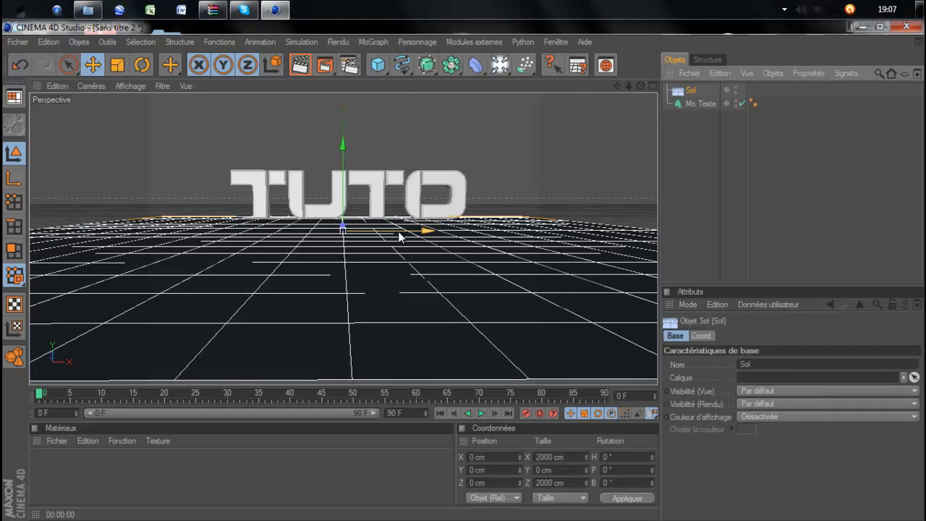
{"action": "left_click_drag", "start_coordinate": [400, 233], "coordinate": [464, 272]}
Add a camera to the scene and make it the active view.
{"action": "left_click", "coordinate": [494, 70]}
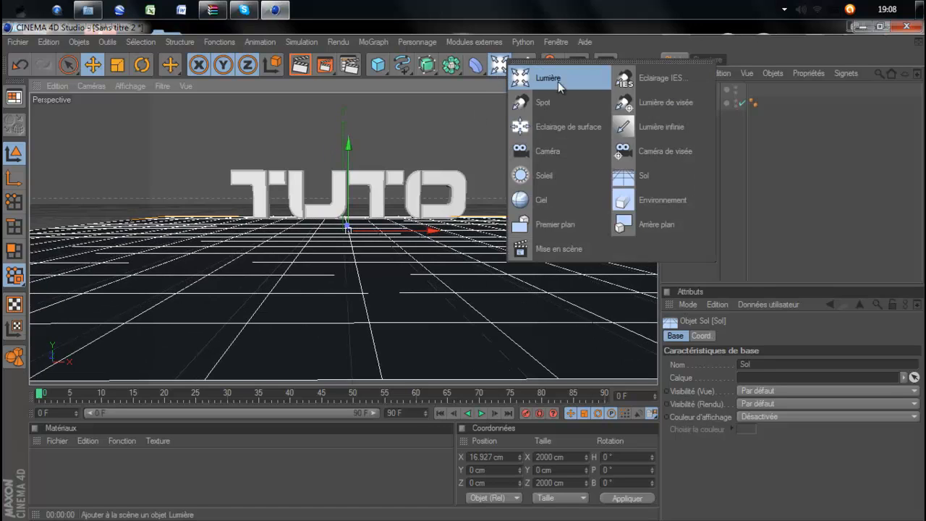
{"action": "left_click", "coordinate": [547, 151]}
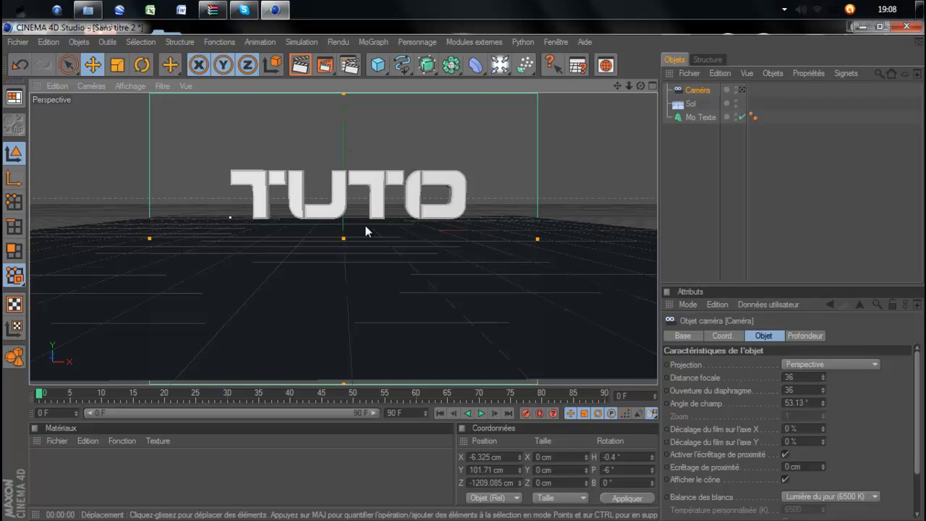
{"action": "scroll", "coordinate": [622, 126], "scroll_direction": "down", "scroll_amount": 5}
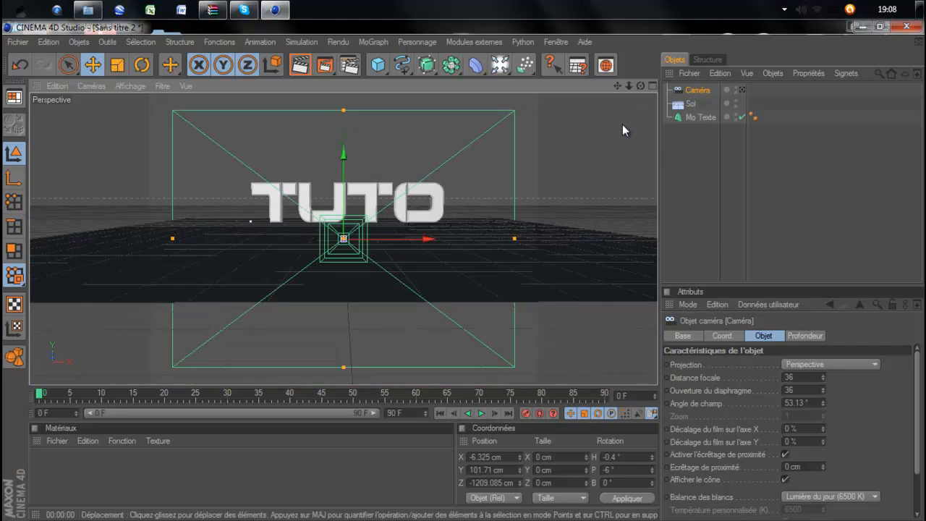
{"action": "scroll", "coordinate": [620, 133], "scroll_direction": "up", "scroll_amount": 5}
{"action": "scroll", "coordinate": [621, 134], "scroll_direction": "up", "scroll_amount": 3}
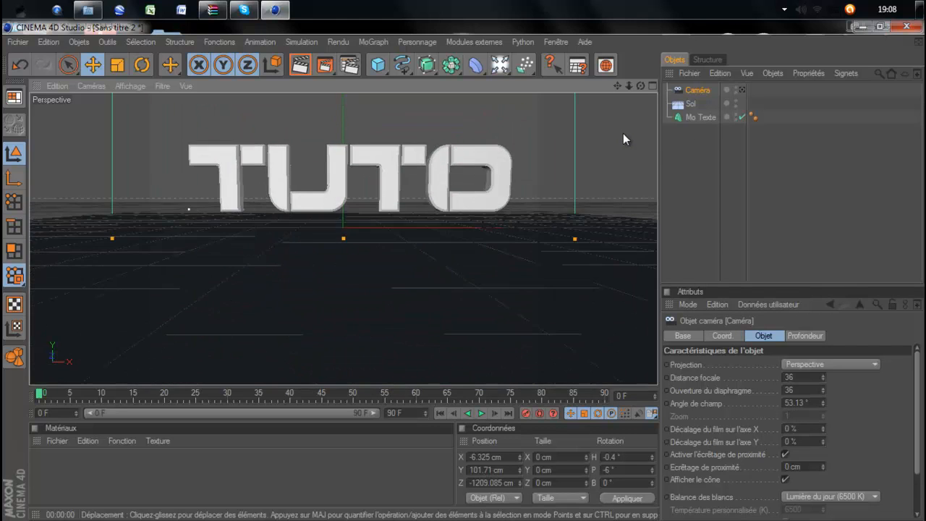
{"action": "scroll", "coordinate": [618, 132], "scroll_direction": "down", "scroll_amount": 5}
{"action": "left_click_drag", "start_coordinate": [640, 86], "coordinate": [464, 277]}
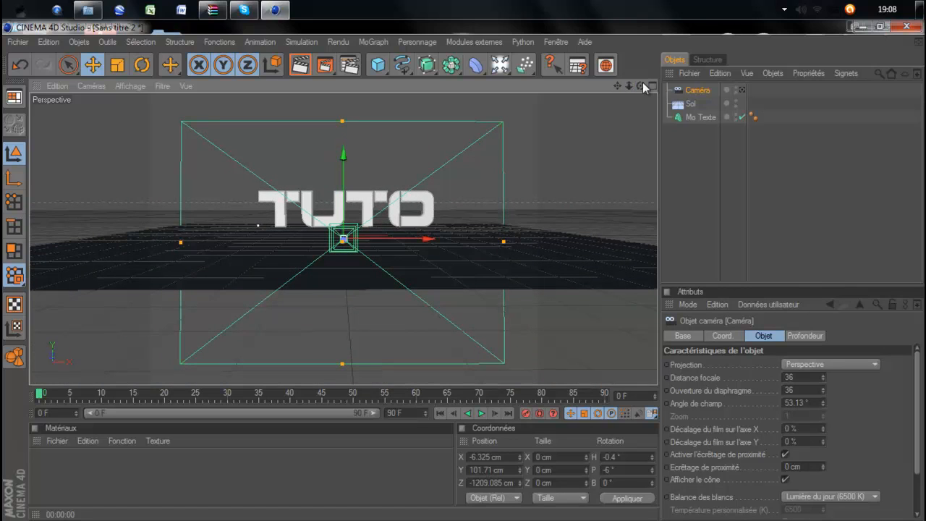
{"action": "left_click", "coordinate": [742, 90]}
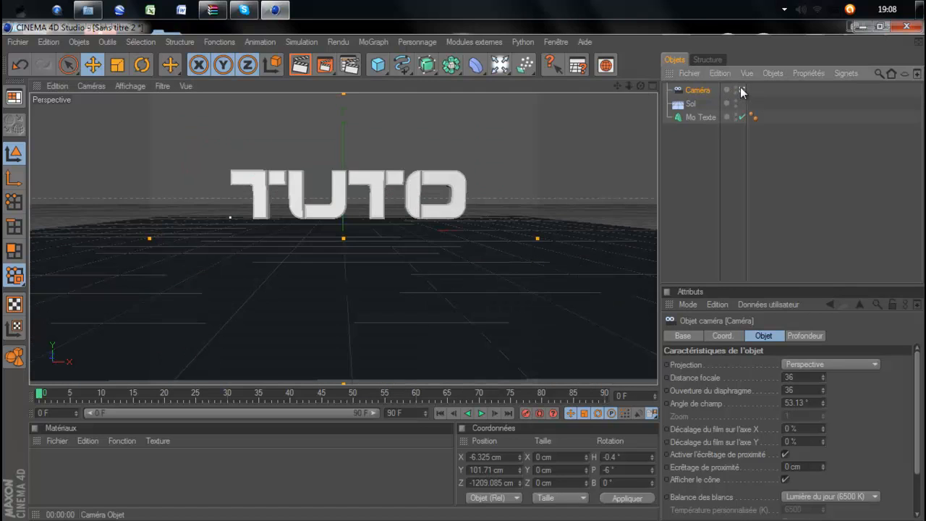
Select the text and orbit the active camera to frame it from a lower angle.
{"action": "left_click", "coordinate": [698, 115]}
{"action": "left_click_drag", "start_coordinate": [639, 88], "coordinate": [464, 272]}
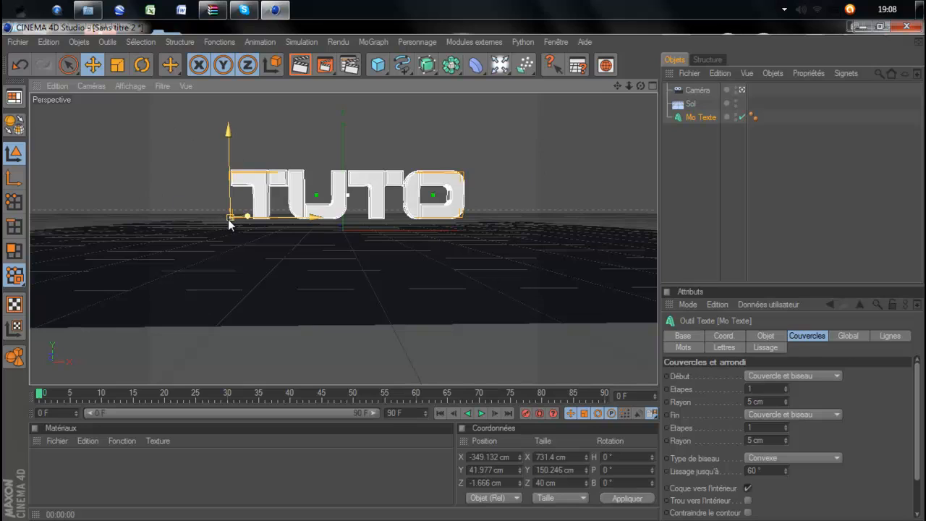
Set the animation length to 200 frames and extend the timeline's visible range to frame 200.
{"action": "left_click_drag", "start_coordinate": [417, 413], "coordinate": [373, 417]}
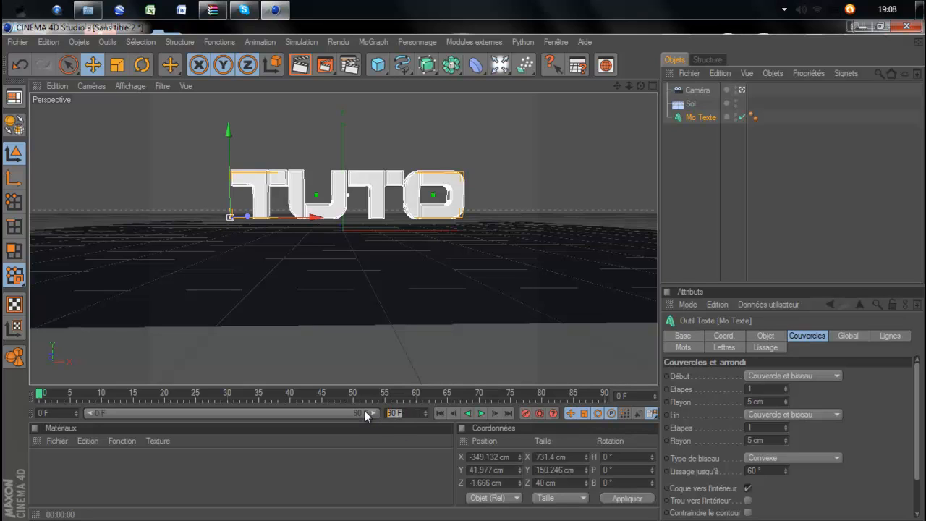
{"action": "type", "text": "200"}
{"action": "left_click", "coordinate": [403, 453]}
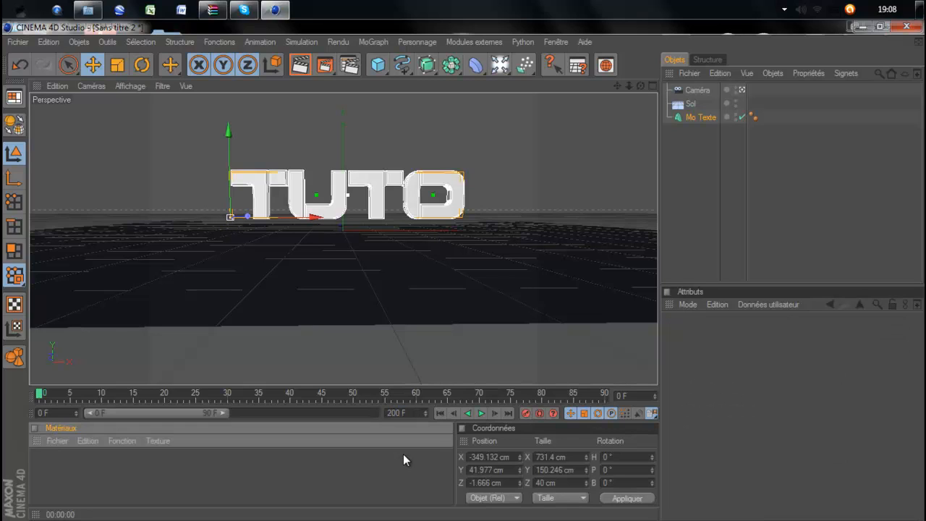
{"action": "left_click_drag", "start_coordinate": [224, 412], "coordinate": [375, 412]}
{"action": "left_click", "coordinate": [407, 456]}
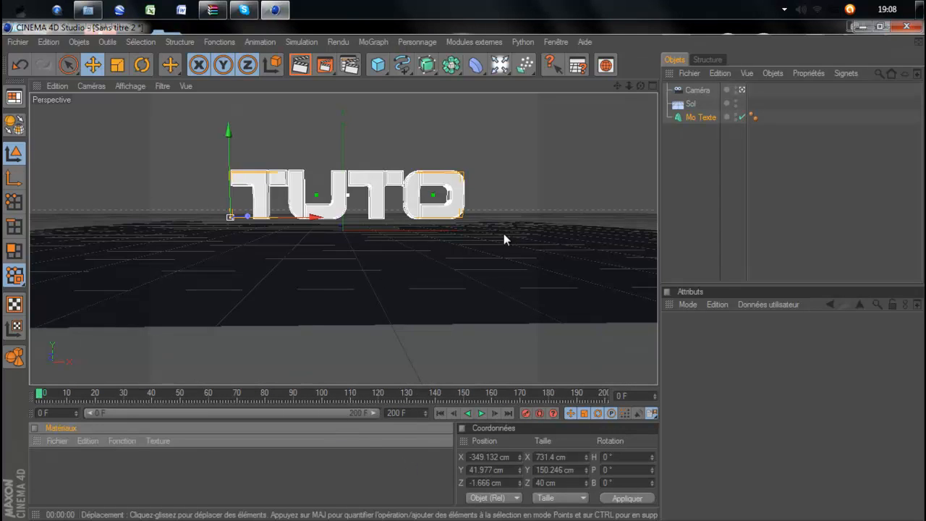
Straighten the camera angle and move the text toward the frame's upper right, to about X 689 cm and Y 122 cm.
{"action": "left_click_drag", "start_coordinate": [640, 86], "coordinate": [464, 272]}
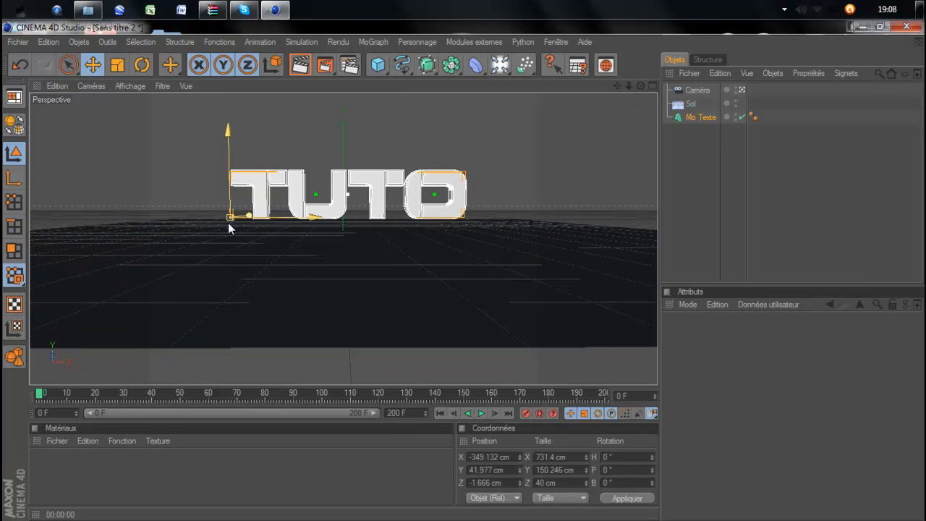
{"action": "left_click_drag", "start_coordinate": [228, 217], "coordinate": [230, 217]}
{"action": "left_click_drag", "start_coordinate": [477, 272], "coordinate": [465, 273]}
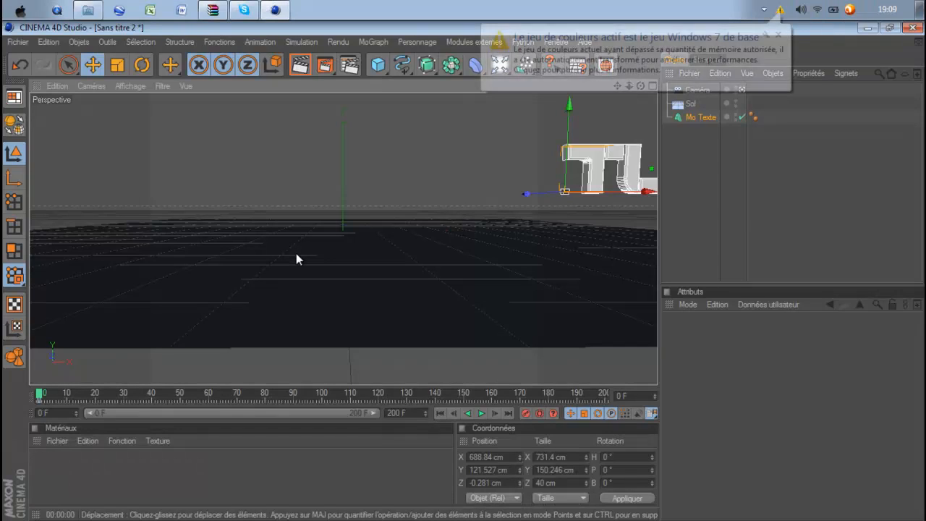
{"action": "left_click", "coordinate": [778, 35]}
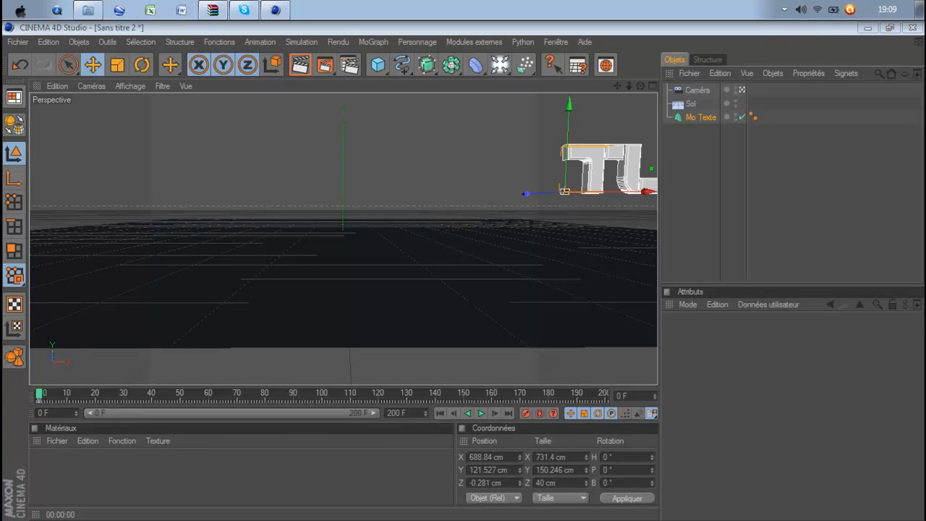
{"action": "mouse_move", "coordinate": [518, 507]}
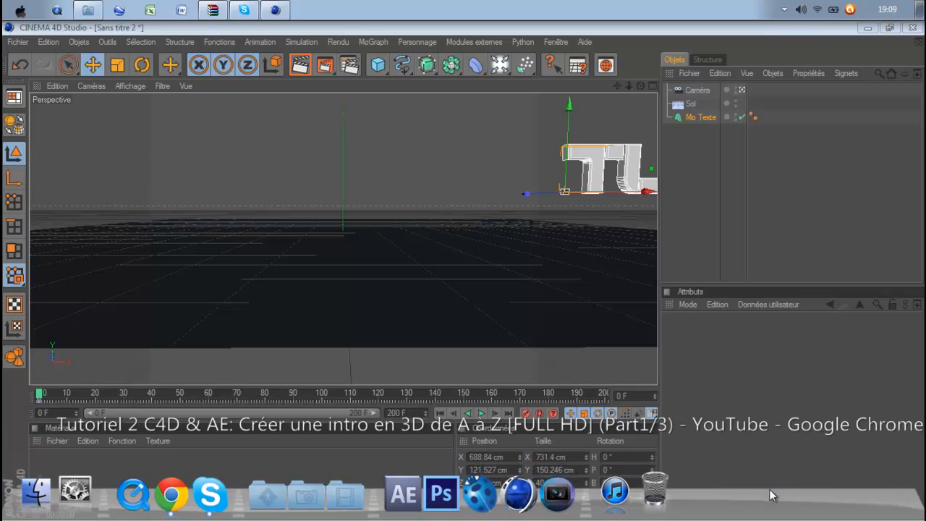
{"action": "left_click", "coordinate": [847, 500]}
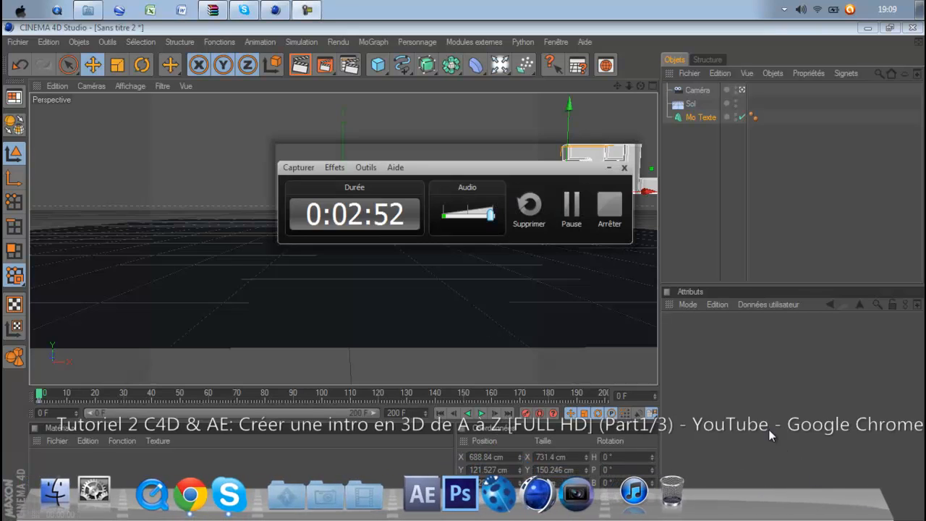
{"action": "left_click", "coordinate": [571, 207]}
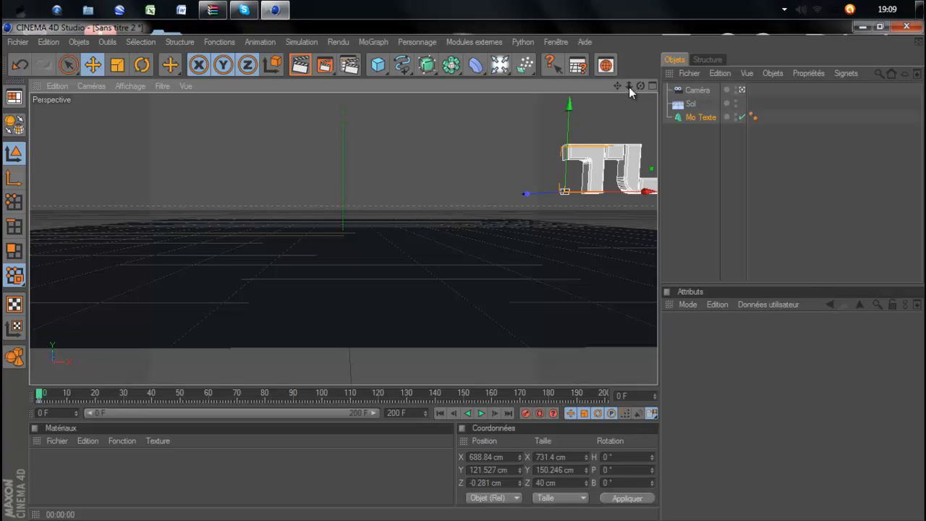
Adjust the camera angle slightly and preview-render the active view.
{"action": "left_click_drag", "start_coordinate": [640, 85], "coordinate": [464, 273]}
{"action": "left_click", "coordinate": [309, 68]}
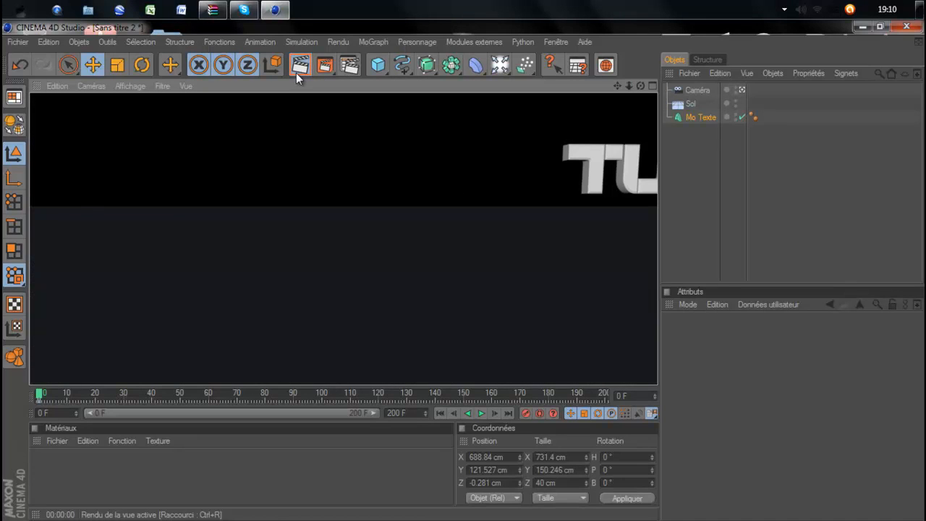
{"action": "left_click", "coordinate": [398, 144]}
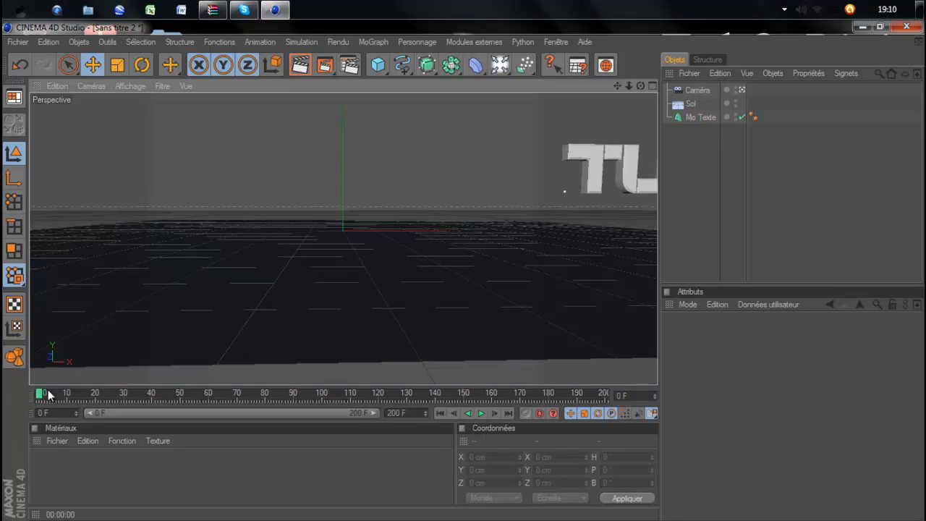
At frame 10, convert the text object into an editable one and expand its hierarchy down to the individual letters.
{"action": "left_click_drag", "start_coordinate": [38, 394], "coordinate": [64, 397]}
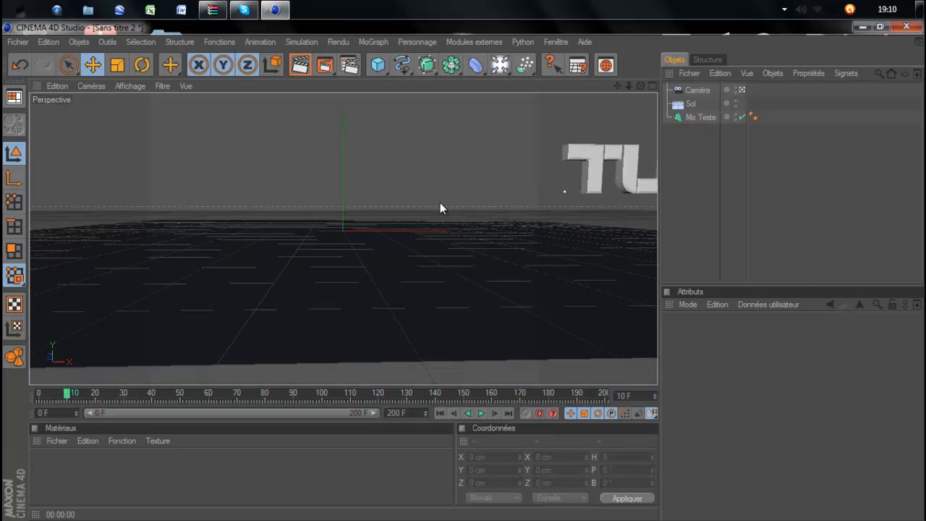
{"action": "left_click", "coordinate": [700, 117]}
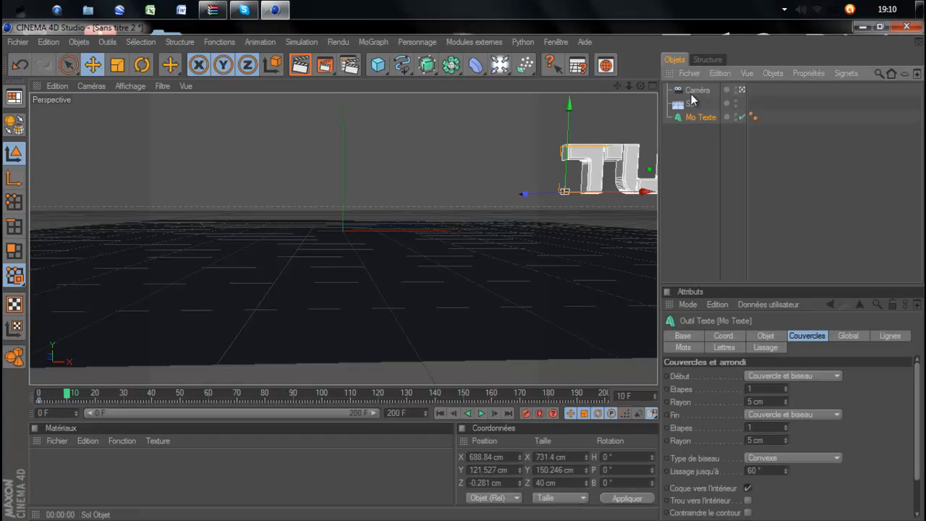
{"action": "key", "text": "c"}
{"action": "left_click", "coordinate": [667, 113]}
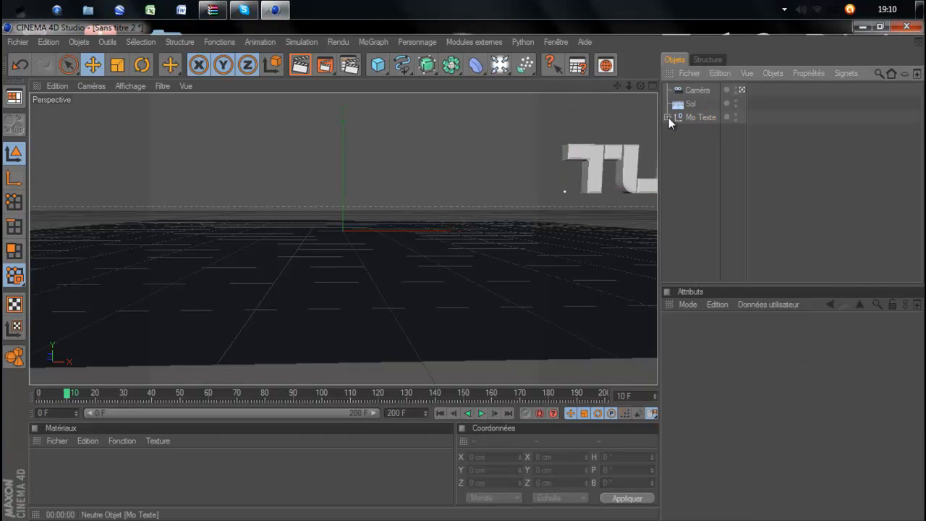
{"action": "left_click", "coordinate": [668, 117]}
{"action": "left_click", "coordinate": [673, 130]}
{"action": "left_click", "coordinate": [682, 144]}
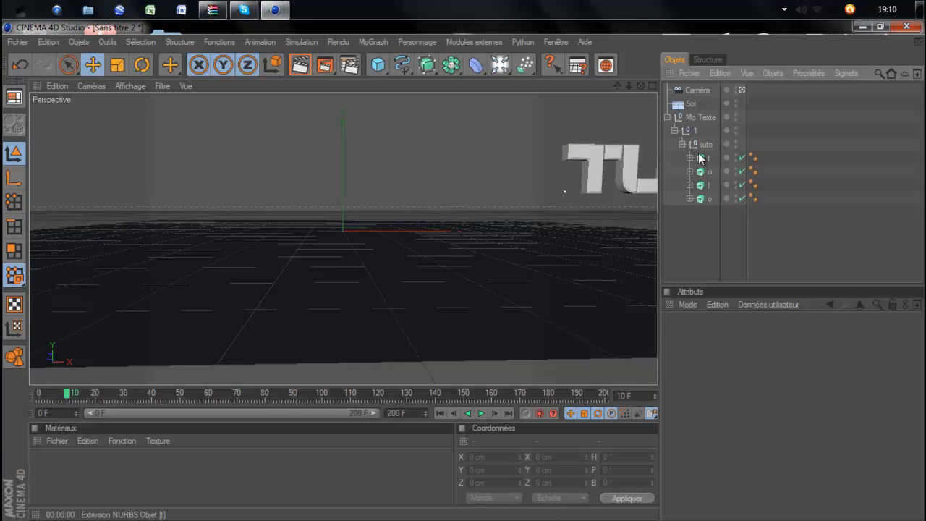
Record a keyframe for the first letter t at frame 10 and go to frame 20.
{"action": "left_click", "coordinate": [707, 157]}
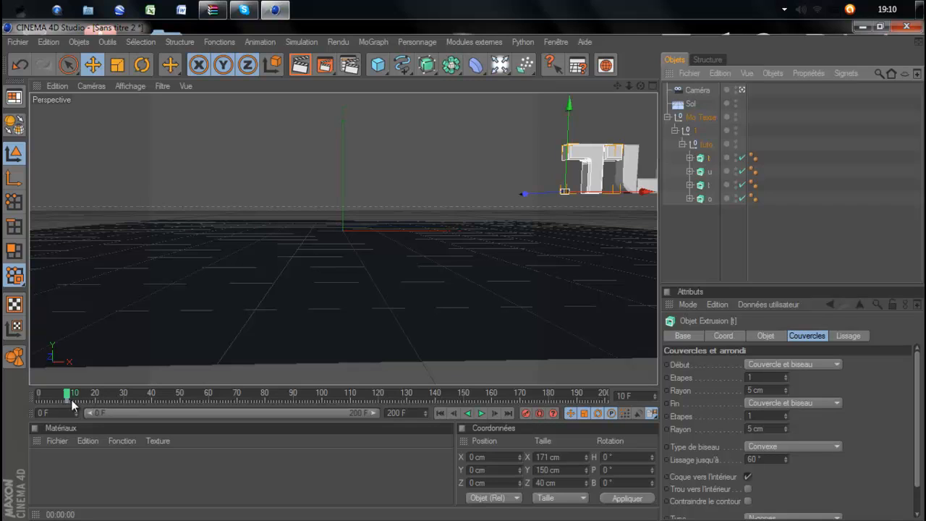
{"action": "left_click_drag", "start_coordinate": [67, 395], "coordinate": [96, 394]}
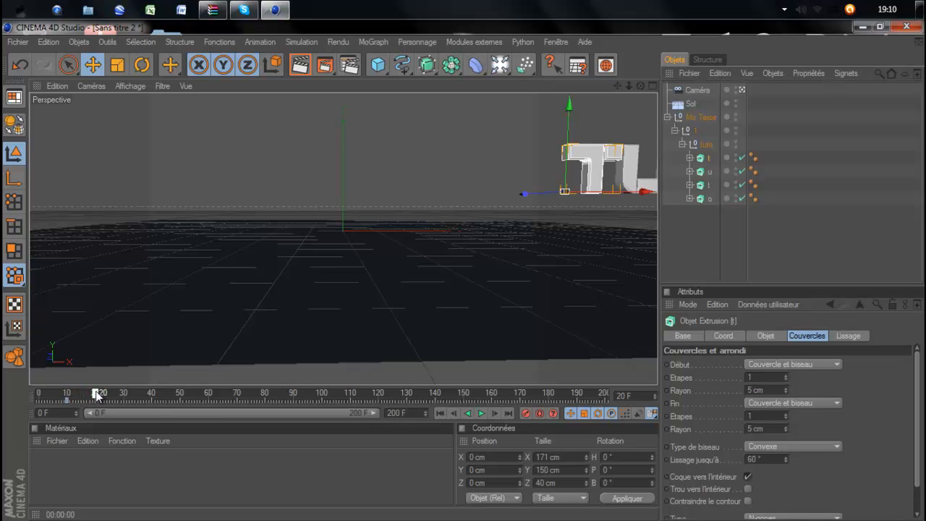
{"action": "left_click_drag", "start_coordinate": [538, 246], "coordinate": [465, 276]}
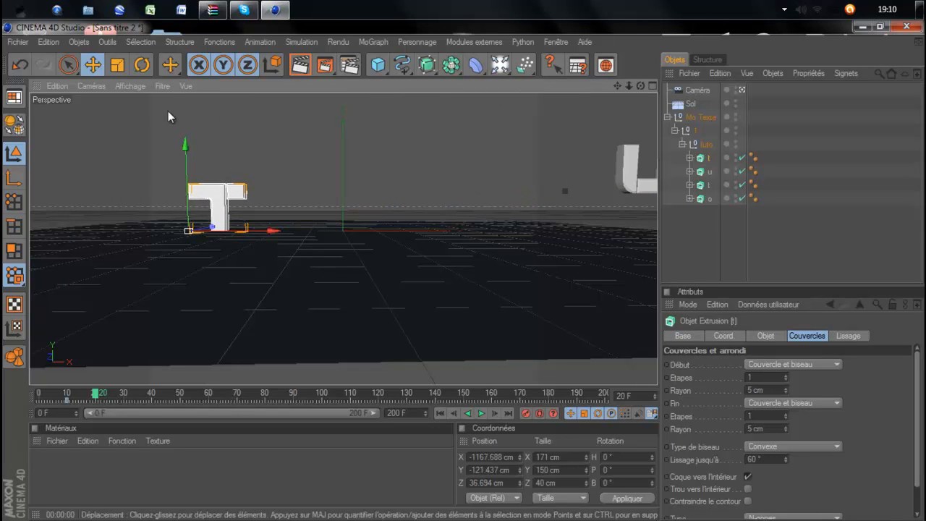
{"action": "left_click", "coordinate": [142, 64]}
{"action": "left_click_drag", "start_coordinate": [215, 215], "coordinate": [200, 227]}
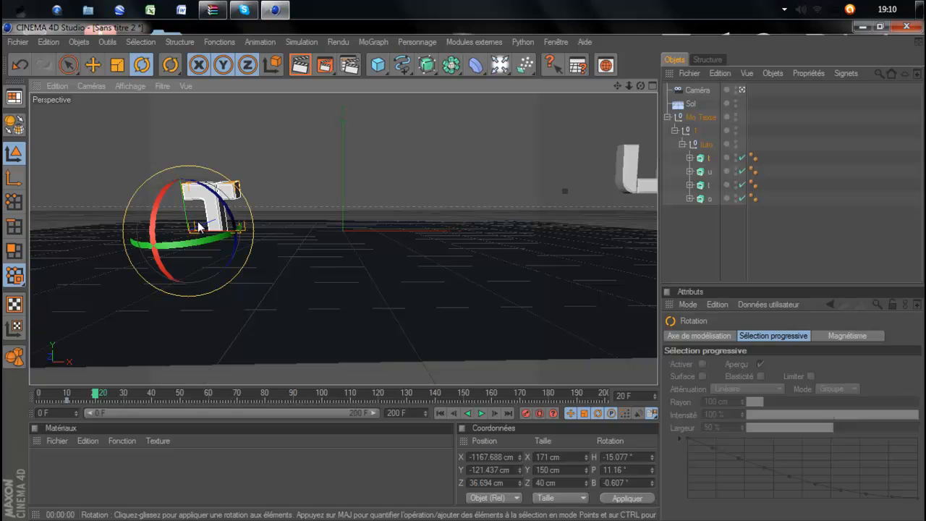
{"action": "left_click", "coordinate": [528, 413]}
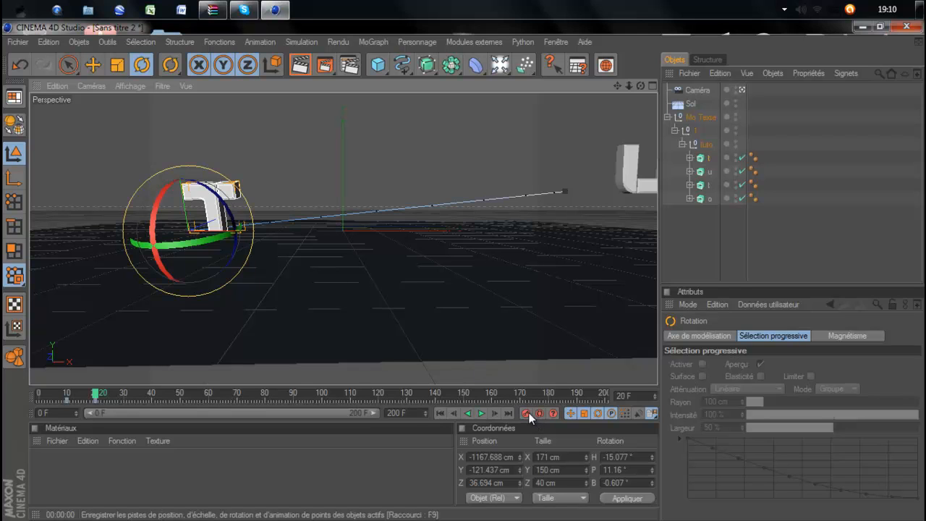
{"action": "mouse_move", "coordinate": [98, 394]}
{"action": "left_mouse_down"}
{"action": "mouse_move", "coordinate": [60, 398]}
{"action": "mouse_move", "coordinate": [124, 404]}
{"action": "mouse_move", "coordinate": [67, 398]}
{"action": "mouse_move", "coordinate": [97, 400]}
{"action": "left_mouse_up"}
{"action": "left_click", "coordinate": [95, 402]}
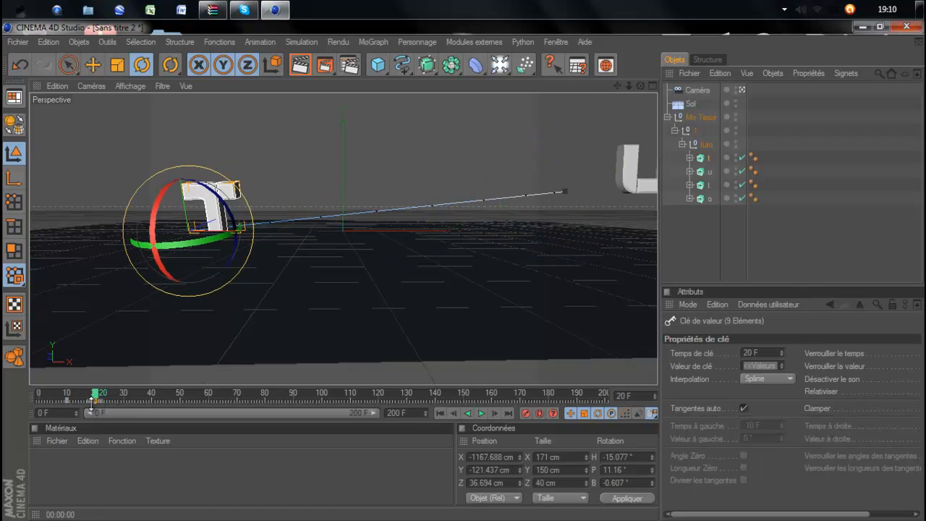
{"action": "key", "text": "Delete"}
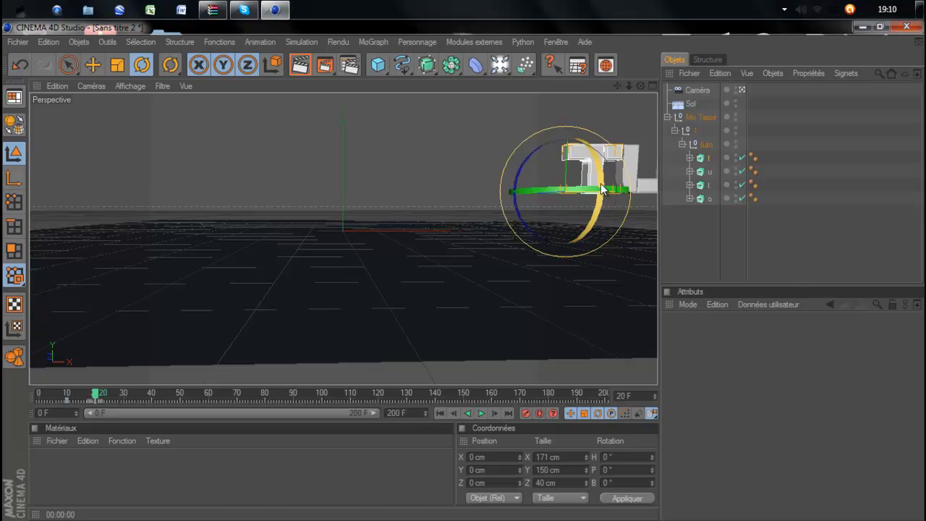
Move the first t to about X -1163, Y -121, Z 37 cm, rotate it about H -336°, P 8°, B -2°, and keyframe it at frame 20.
{"action": "left_click", "coordinate": [93, 64]}
{"action": "left_click_drag", "start_coordinate": [567, 189], "coordinate": [465, 277]}
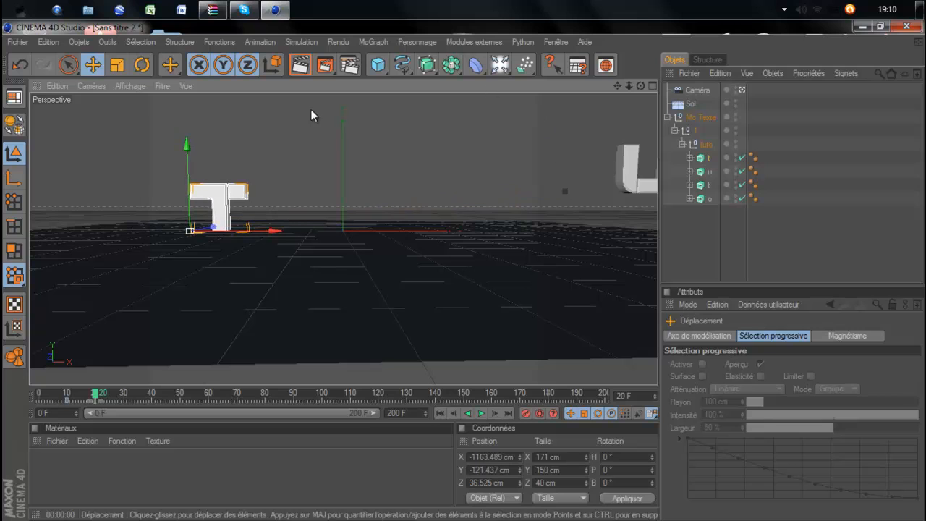
{"action": "left_click", "coordinate": [141, 64]}
{"action": "mouse_move", "coordinate": [235, 230]}
{"action": "left_mouse_down"}
{"action": "mouse_move", "coordinate": [113, 303]}
{"action": "mouse_move", "coordinate": [130, 341]}
{"action": "mouse_move", "coordinate": [170, 366]}
{"action": "mouse_move", "coordinate": [210, 326]}
{"action": "mouse_move", "coordinate": [259, 233]}
{"action": "mouse_move", "coordinate": [126, 185]}
{"action": "mouse_move", "coordinate": [218, 232]}
{"action": "mouse_move", "coordinate": [205, 232]}
{"action": "mouse_move", "coordinate": [211, 244]}
{"action": "mouse_move", "coordinate": [238, 181]}
{"action": "mouse_move", "coordinate": [208, 197]}
{"action": "mouse_move", "coordinate": [211, 209]}
{"action": "mouse_move", "coordinate": [194, 228]}
{"action": "mouse_move", "coordinate": [221, 224]}
{"action": "left_mouse_up"}
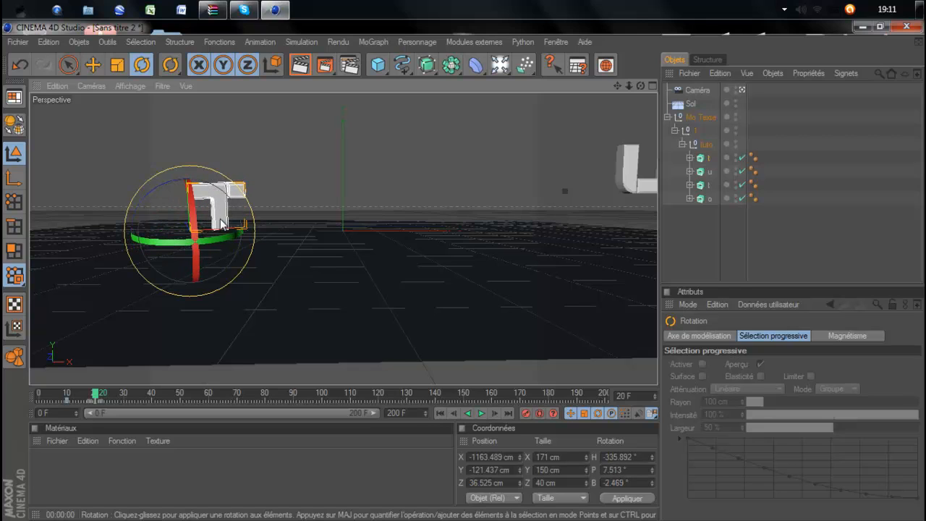
{"action": "left_click", "coordinate": [524, 413]}
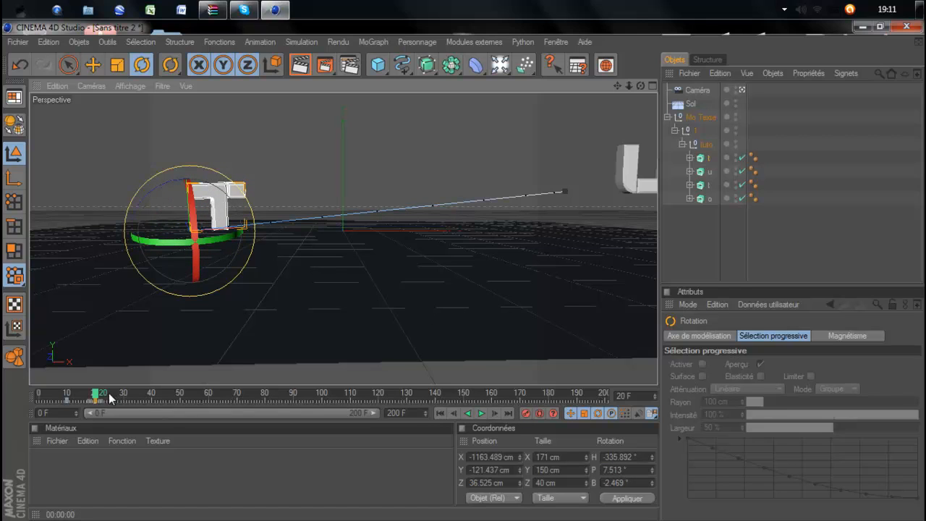
{"action": "mouse_move", "coordinate": [96, 396]}
{"action": "left_mouse_down"}
{"action": "mouse_move", "coordinate": [59, 393]}
{"action": "mouse_move", "coordinate": [102, 392]}
{"action": "left_mouse_up"}
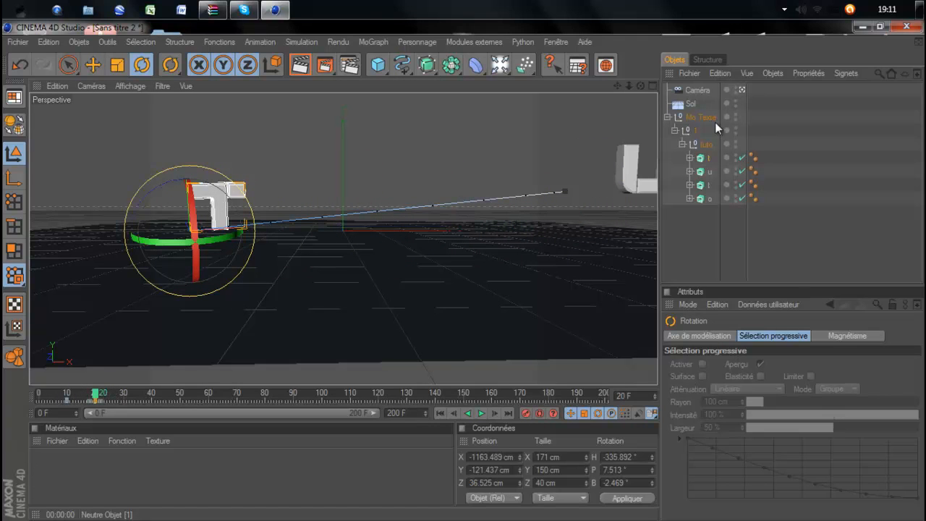
Keyframe the letter u at frame 20, then at frame 30 beside the t, about X -965, Y -124 cm, rotated about H 336°, P 7°, B 4°.
{"action": "left_click_drag", "start_coordinate": [639, 85], "coordinate": [465, 273]}
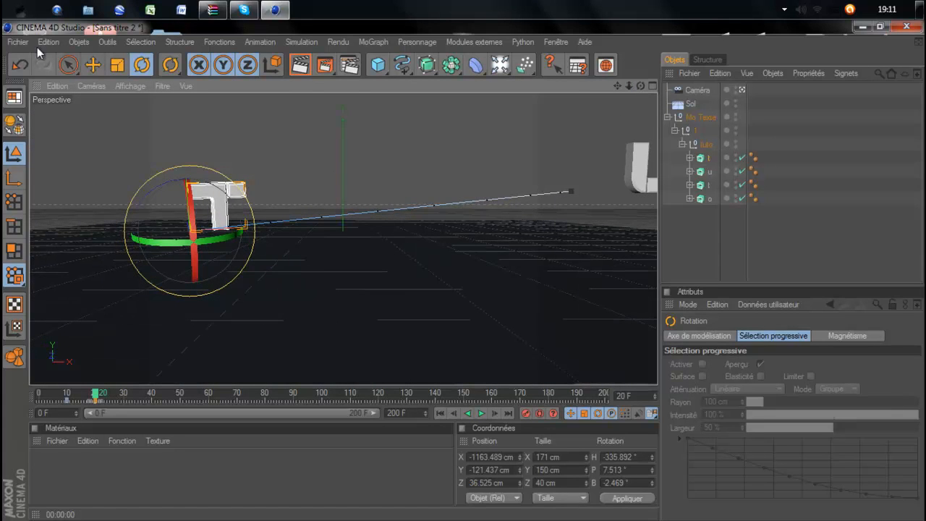
{"action": "left_click", "coordinate": [92, 65]}
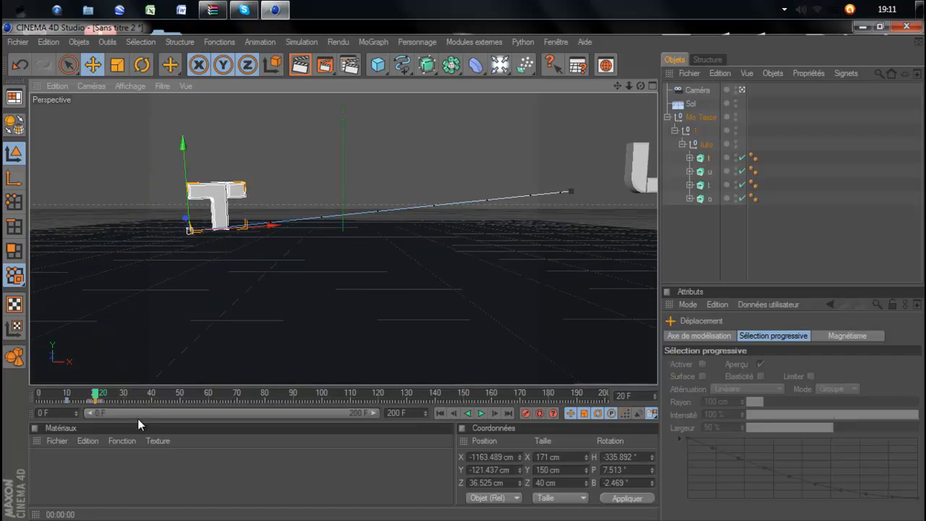
{"action": "left_click", "coordinate": [709, 176]}
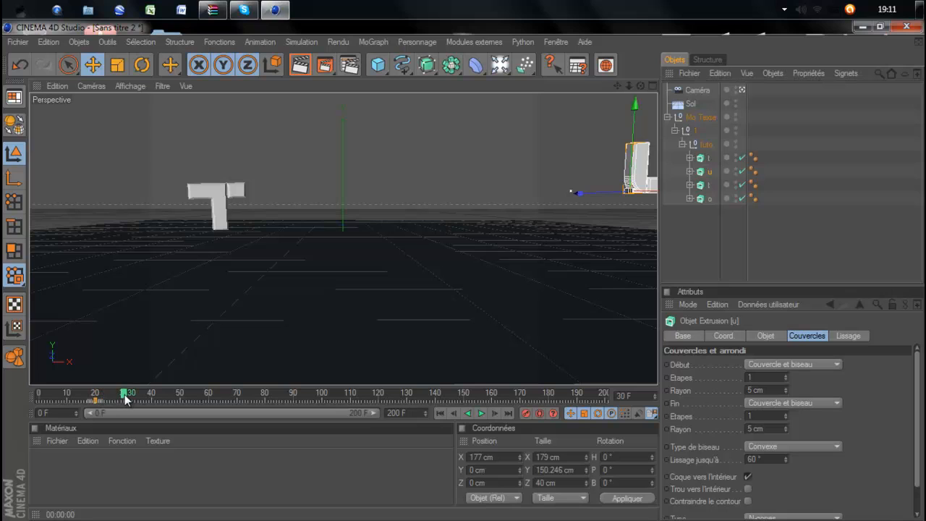
{"action": "left_click_drag", "start_coordinate": [629, 192], "coordinate": [464, 276]}
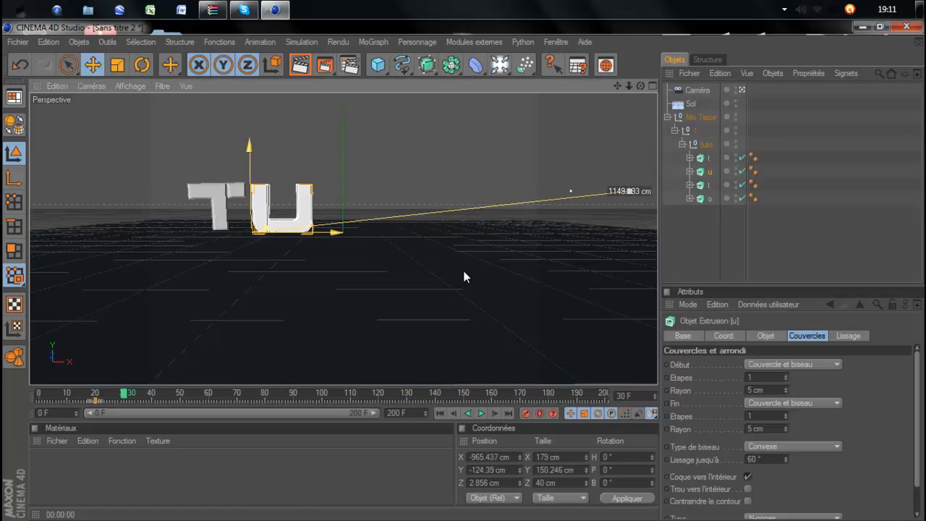
{"action": "key", "text": "r"}
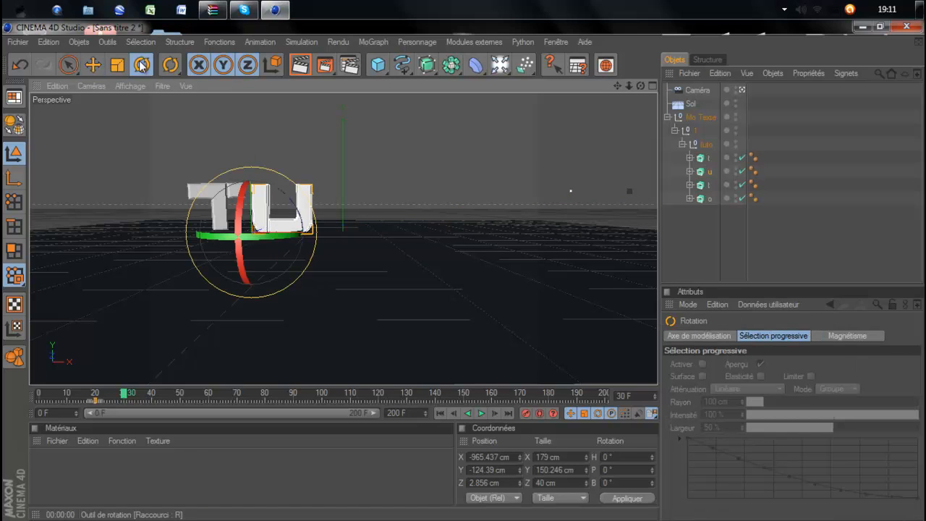
{"action": "left_click_drag", "start_coordinate": [255, 236], "coordinate": [345, 229]}
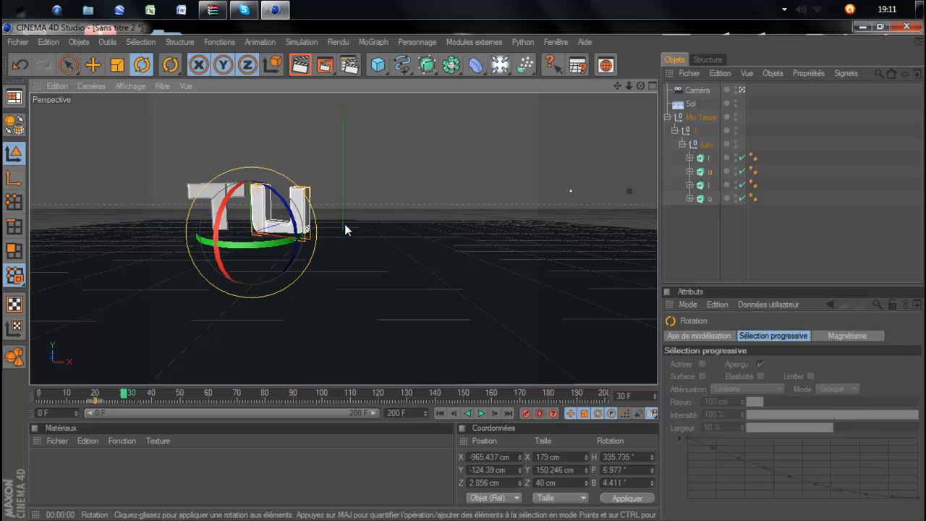
{"action": "left_click", "coordinate": [526, 412]}
{"action": "mouse_move", "coordinate": [127, 394]}
{"action": "left_mouse_down"}
{"action": "mouse_move", "coordinate": [66, 395]}
{"action": "mouse_move", "coordinate": [127, 406]}
{"action": "mouse_move", "coordinate": [122, 399]}
{"action": "left_mouse_up"}
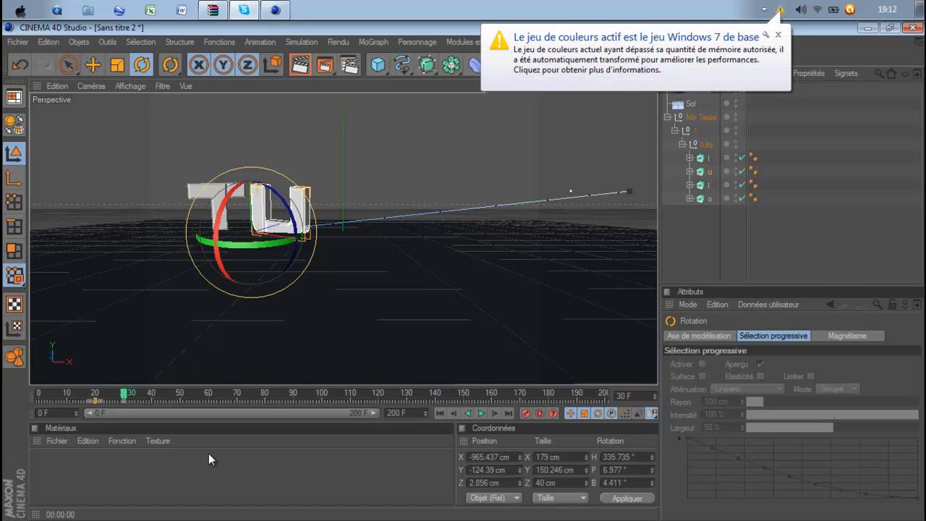
Dismiss the Windows colour scheme notification.
{"action": "left_click", "coordinate": [780, 34]}
{"action": "left_click", "coordinate": [782, 9]}
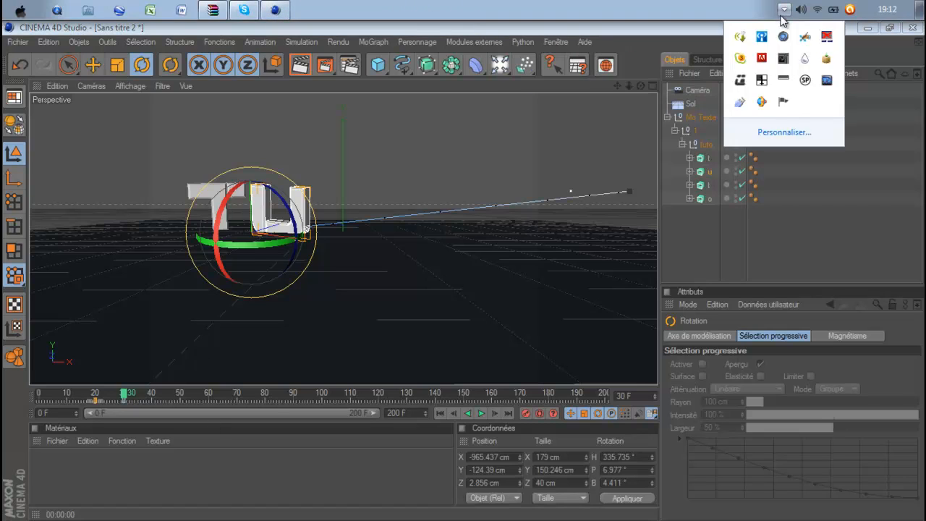
{"action": "left_click", "coordinate": [781, 15]}
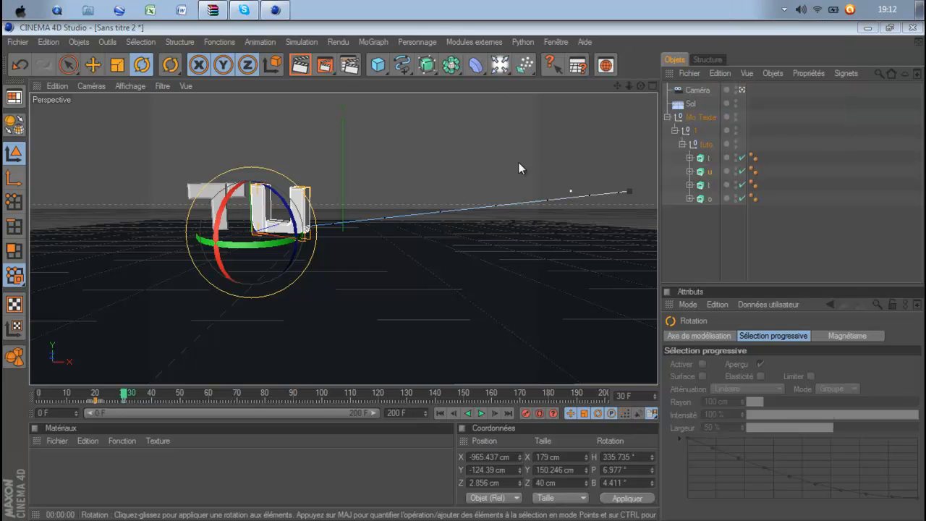
Keyframe the second t at frame 30, then at frame 40 beside the u, about X -774, Y -121 cm, rotated about H 375°, P -15°, B 5°.
{"action": "left_click", "coordinate": [707, 186]}
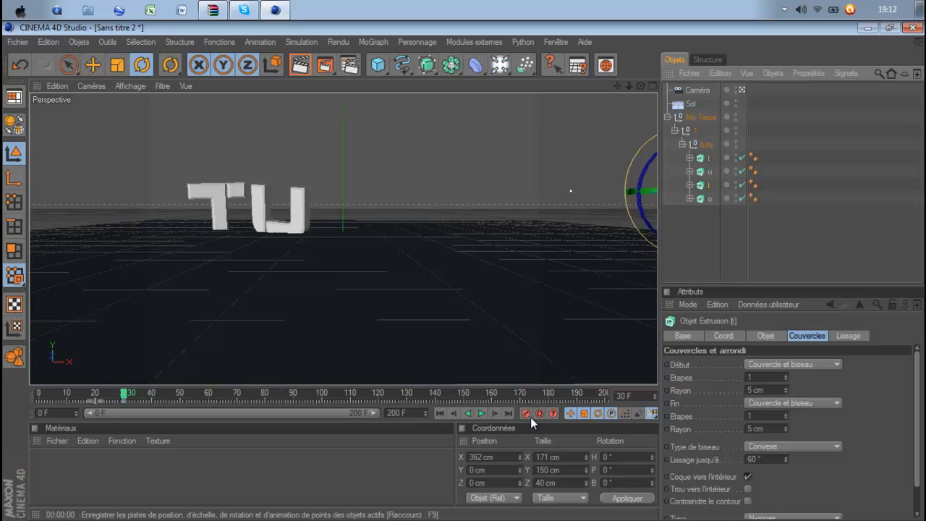
{"action": "key", "text": "e"}
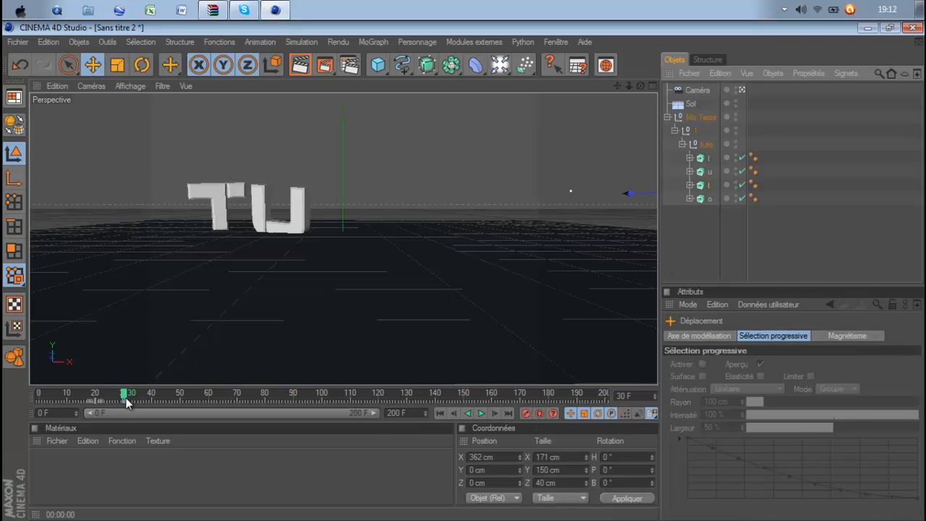
{"action": "left_click", "coordinate": [125, 402]}
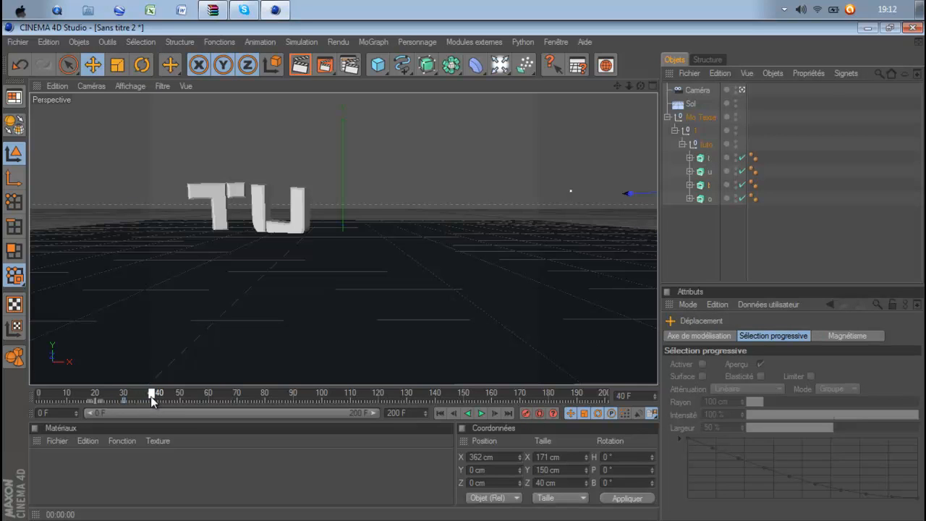
{"action": "scroll", "coordinate": [476, 237], "scroll_direction": "down", "scroll_amount": 3}
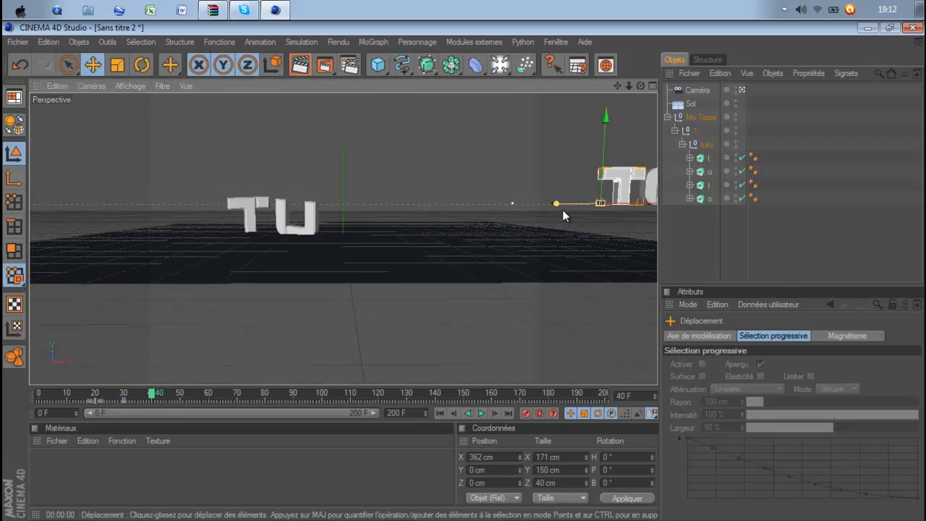
{"action": "left_click_drag", "start_coordinate": [606, 203], "coordinate": [471, 271]}
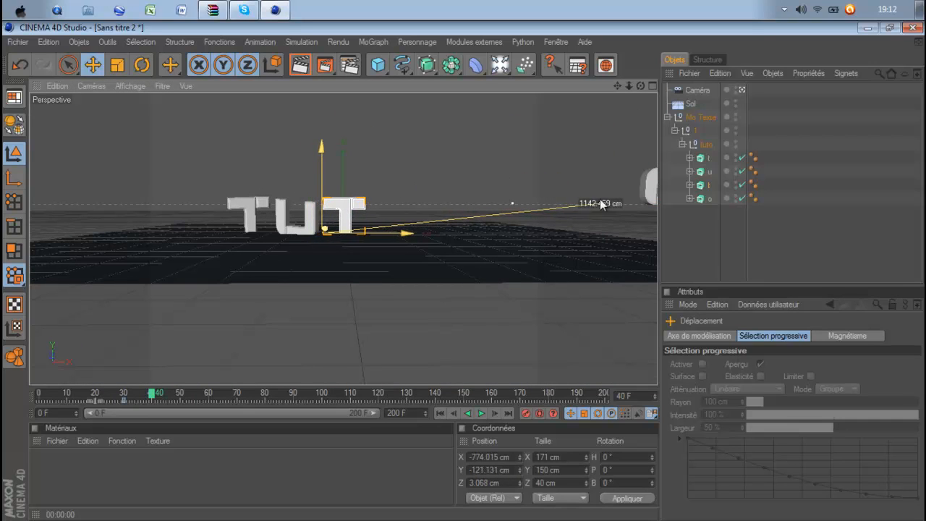
{"action": "left_click", "coordinate": [141, 65]}
{"action": "mouse_move", "coordinate": [377, 228]}
{"action": "left_mouse_down"}
{"action": "mouse_move", "coordinate": [393, 237]}
{"action": "mouse_move", "coordinate": [561, 221]}
{"action": "mouse_move", "coordinate": [355, 221]}
{"action": "mouse_move", "coordinate": [381, 209]}
{"action": "left_mouse_up"}
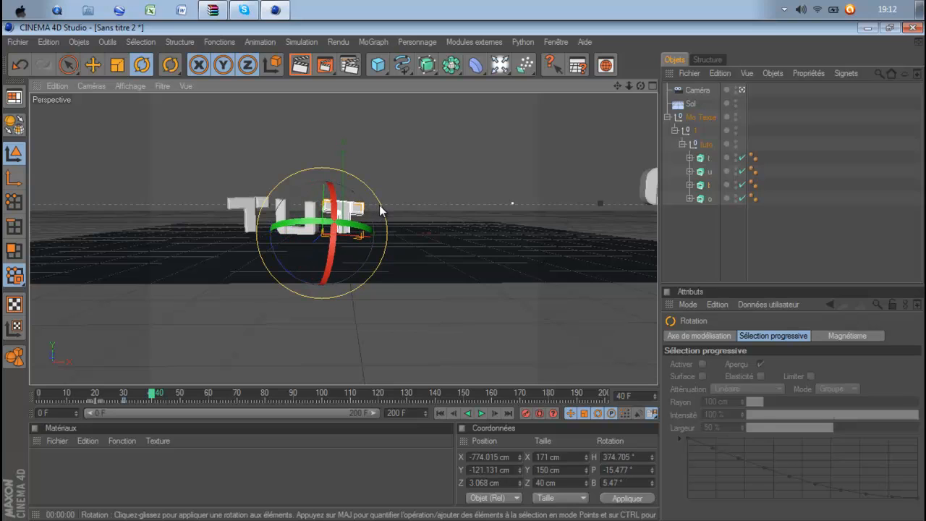
{"action": "left_click", "coordinate": [526, 413]}
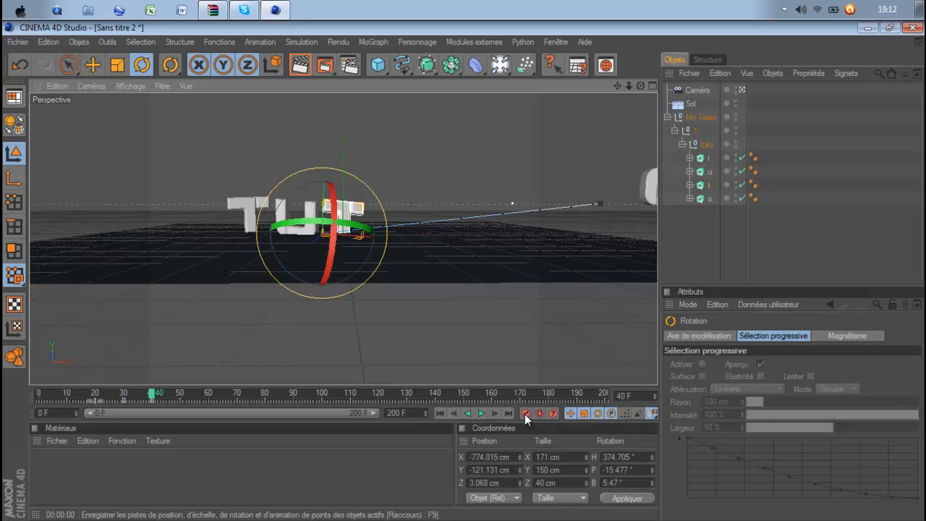
Keyframe the letter o at frame 40, then at frame 50 at about X -590, Y -132, Z 2 cm, rotated H -362°, P 5°, B 4°.
{"action": "left_click", "coordinate": [706, 197]}
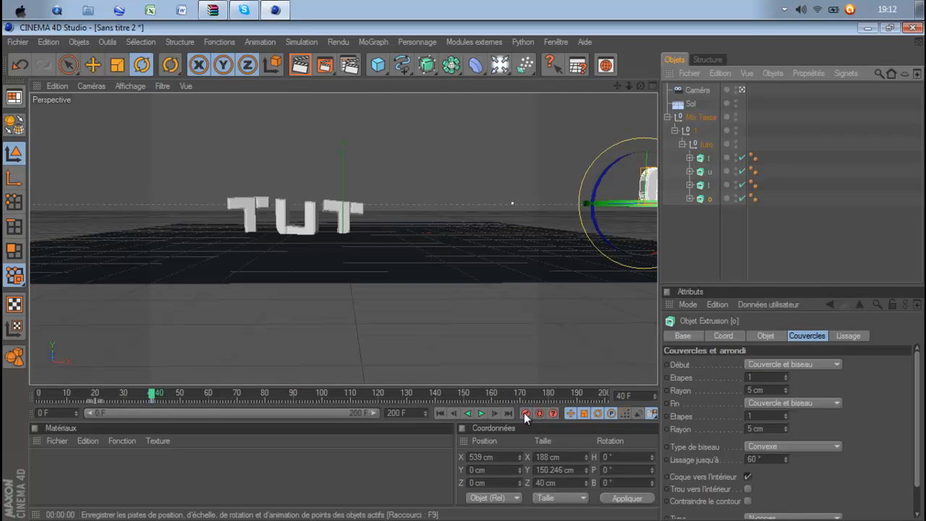
{"action": "left_click", "coordinate": [94, 67]}
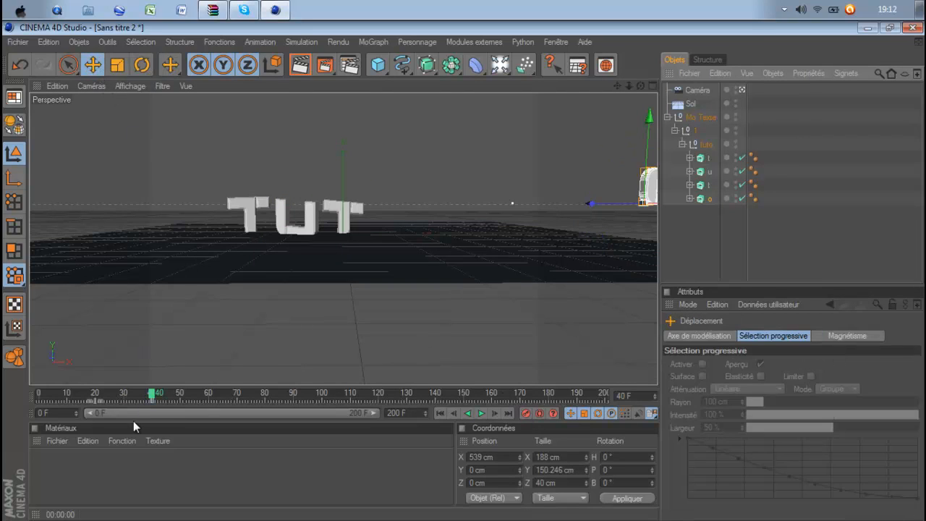
{"action": "left_click", "coordinate": [155, 398]}
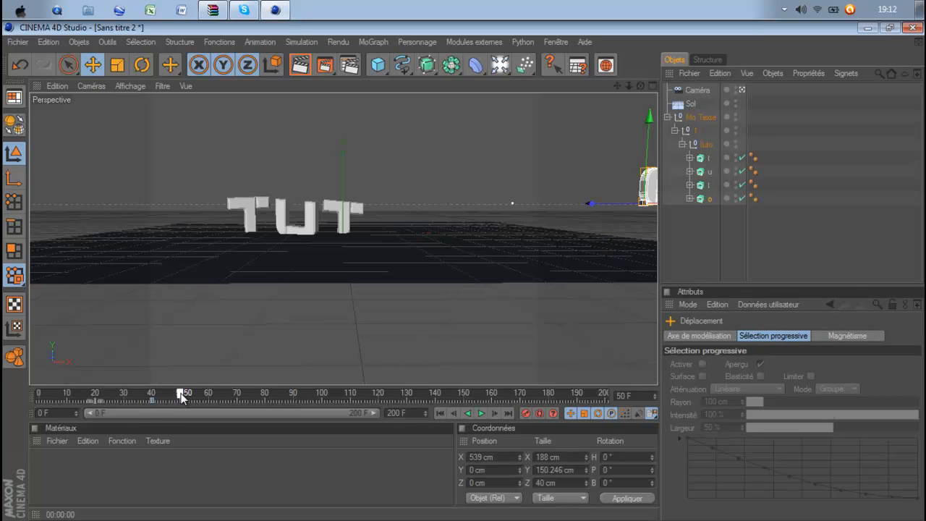
{"action": "left_click_drag", "start_coordinate": [637, 204], "coordinate": [465, 274]}
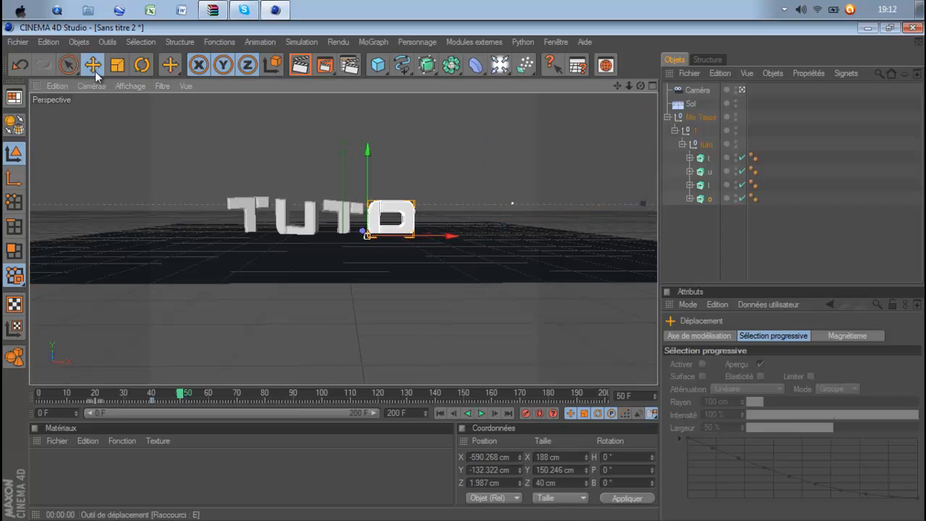
{"action": "left_click", "coordinate": [141, 65]}
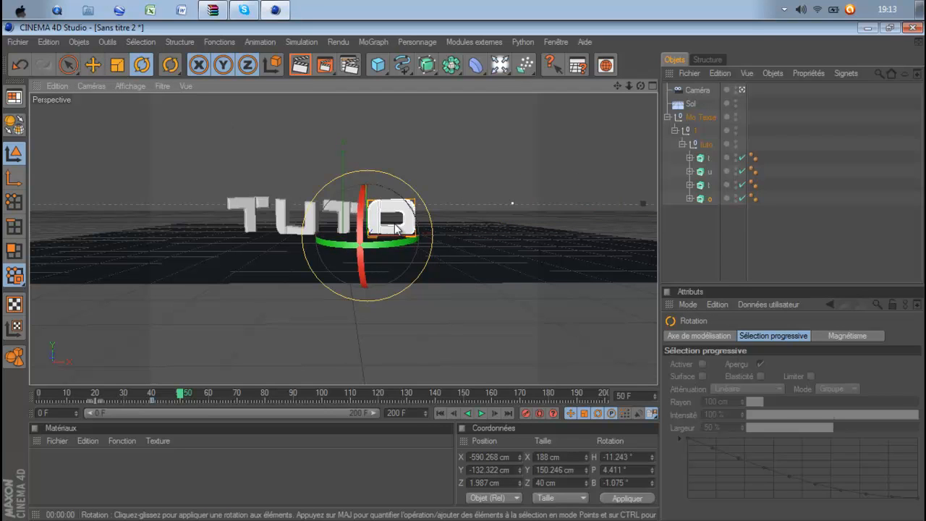
{"action": "left_click_drag", "start_coordinate": [410, 225], "coordinate": [237, 260]}
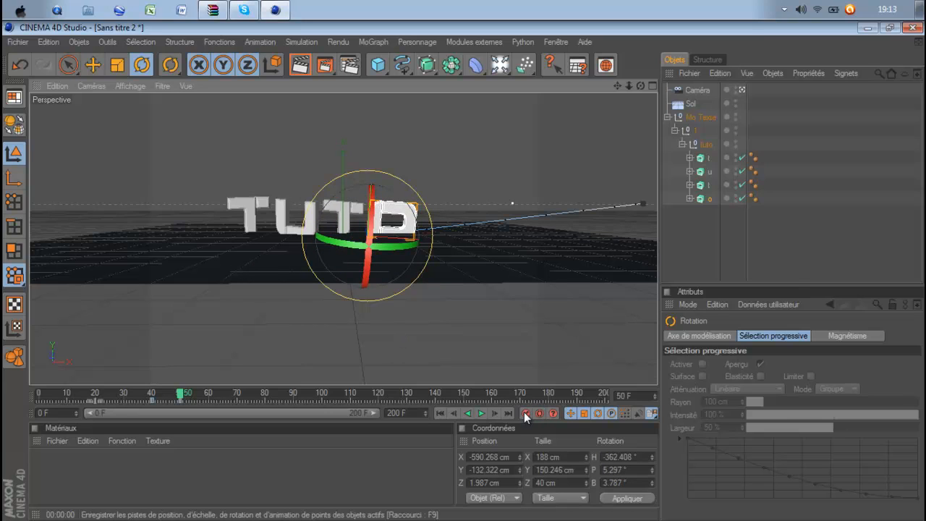
{"action": "mouse_move", "coordinate": [181, 397]}
{"action": "left_mouse_down"}
{"action": "mouse_move", "coordinate": [27, 384]}
{"action": "mouse_move", "coordinate": [178, 411]}
{"action": "mouse_move", "coordinate": [68, 397]}
{"action": "mouse_move", "coordinate": [180, 404]}
{"action": "left_mouse_up"}
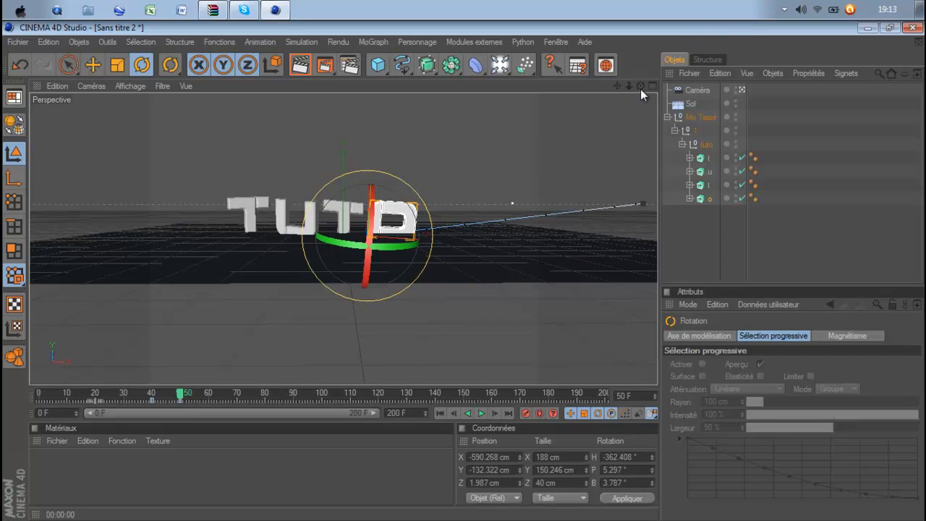
Create a new material and start loading an image file into its colour texture.
{"action": "left_click_drag", "start_coordinate": [640, 89], "coordinate": [463, 271]}
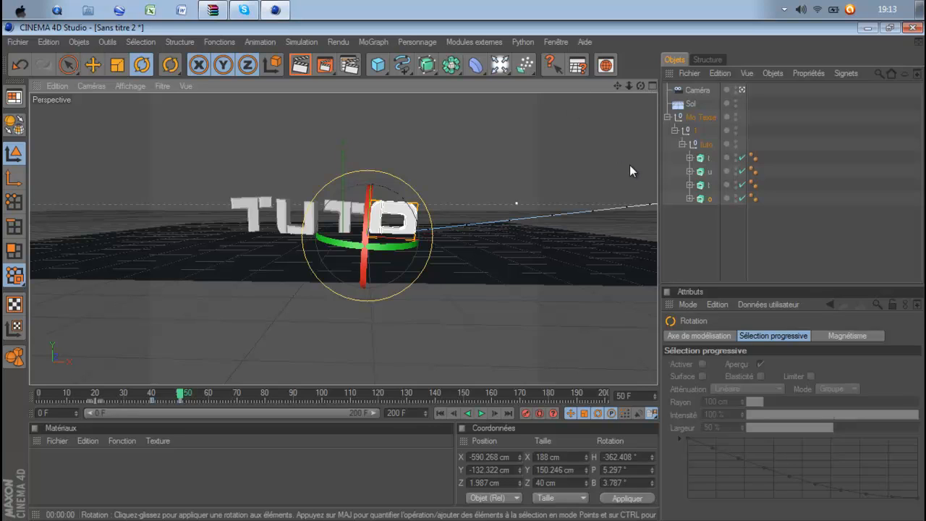
{"action": "double_click", "coordinate": [219, 471]}
{"action": "double_click", "coordinate": [52, 468]}
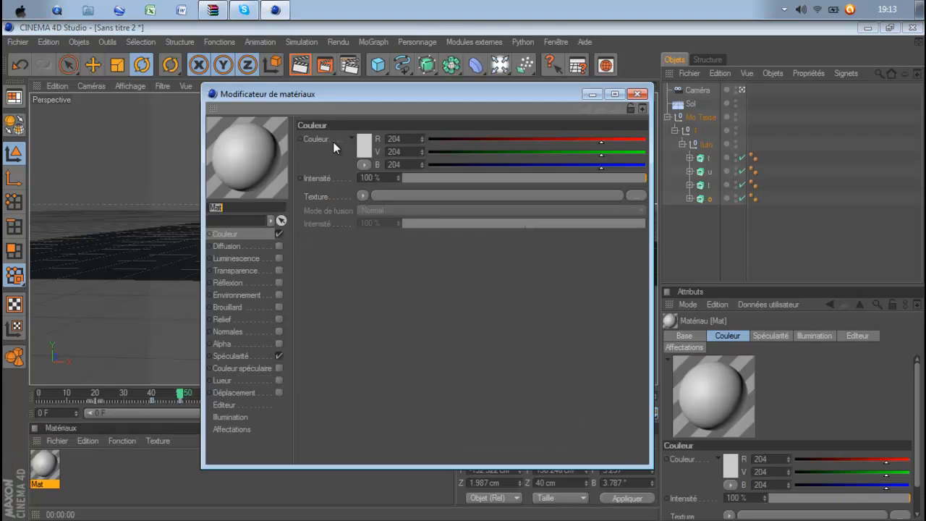
{"action": "left_click", "coordinate": [362, 196]}
{"action": "left_click", "coordinate": [409, 222]}
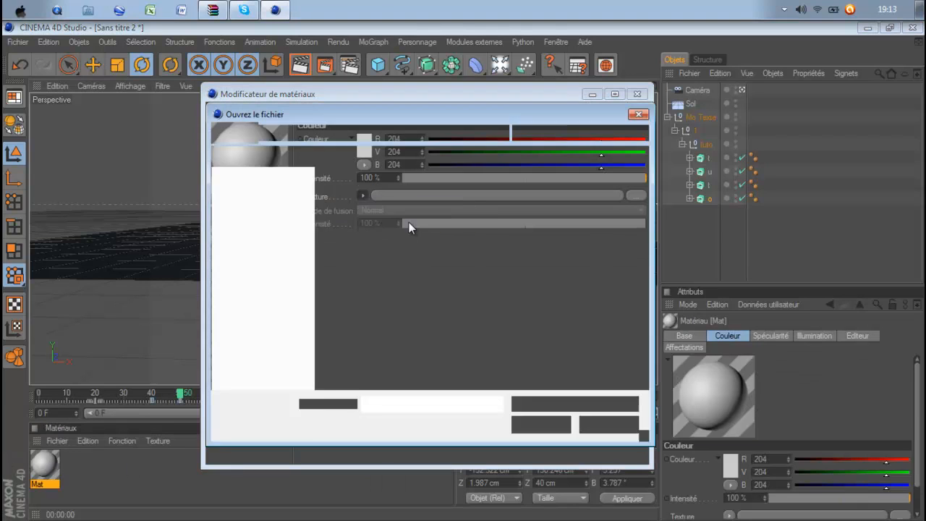
Load the Texte image from the desktop's GFX > C4D Pack folder as the material's colour texture, copying it into the document folder.
{"action": "left_click", "coordinate": [224, 195]}
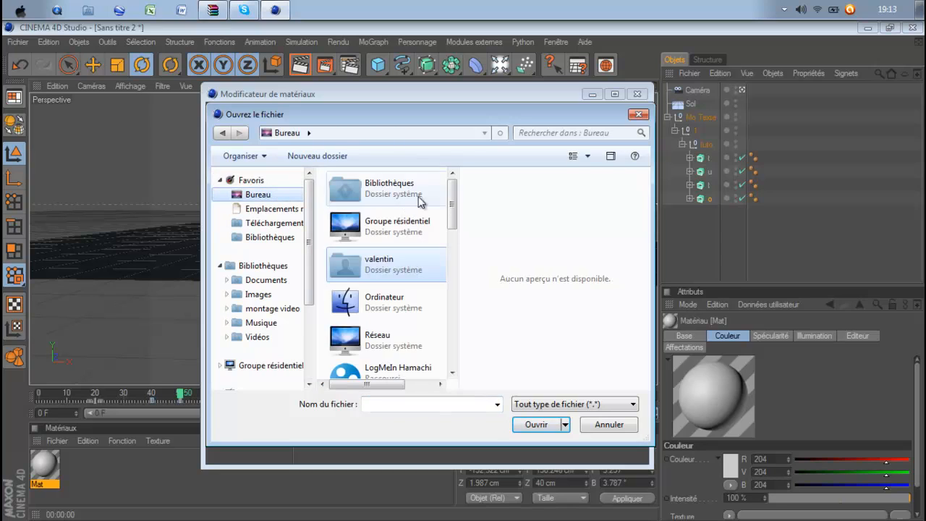
{"action": "scroll", "coordinate": [454, 212], "scroll_direction": "down", "scroll_amount": 1}
{"action": "scroll", "coordinate": [454, 212], "scroll_direction": "down", "scroll_amount": 5}
{"action": "double_click", "coordinate": [405, 246]}
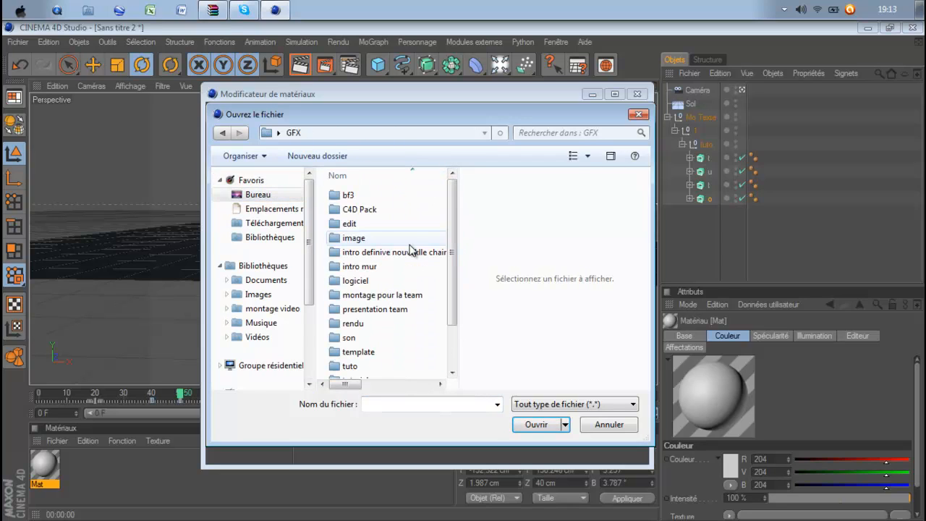
{"action": "double_click", "coordinate": [376, 210]}
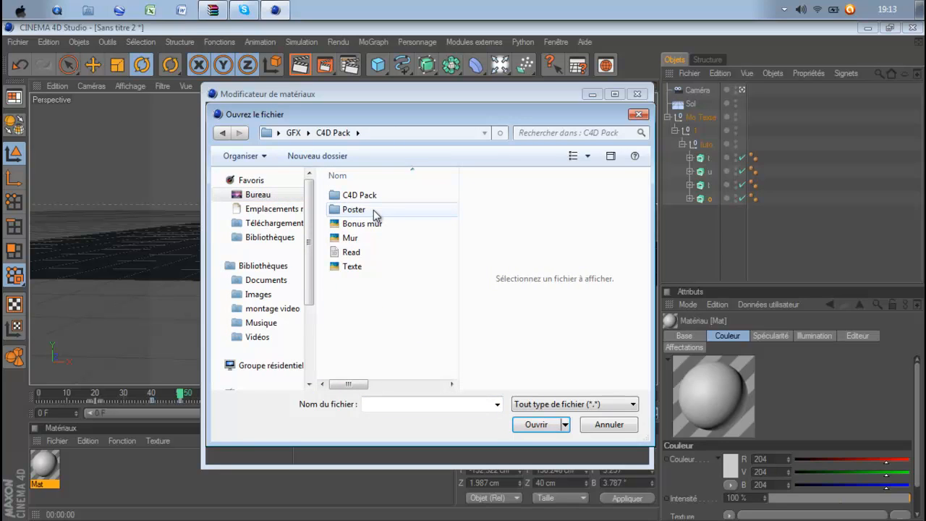
{"action": "left_click", "coordinate": [376, 224]}
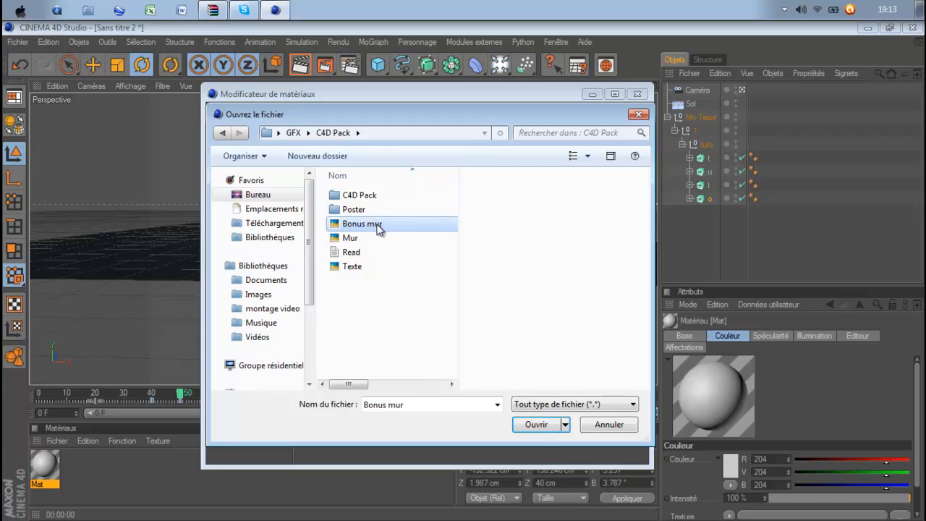
{"action": "left_click", "coordinate": [371, 238]}
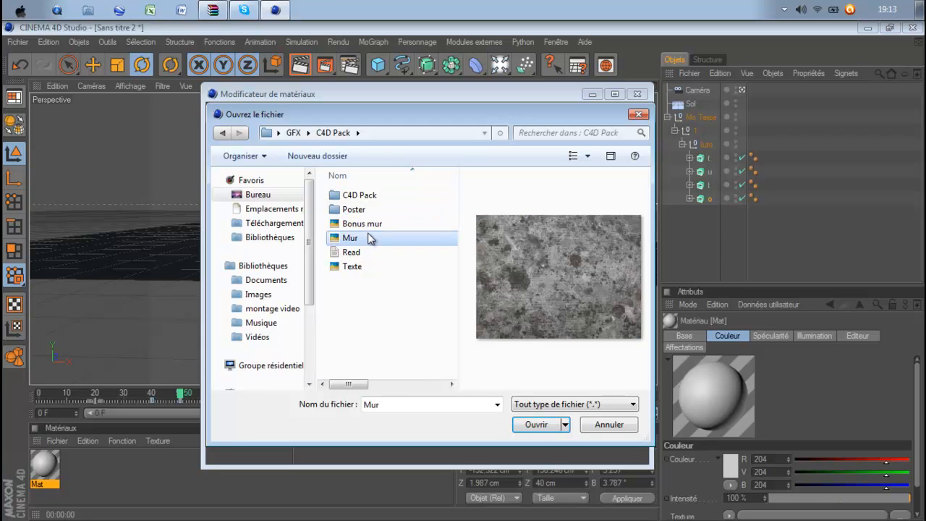
{"action": "left_click", "coordinate": [383, 270]}
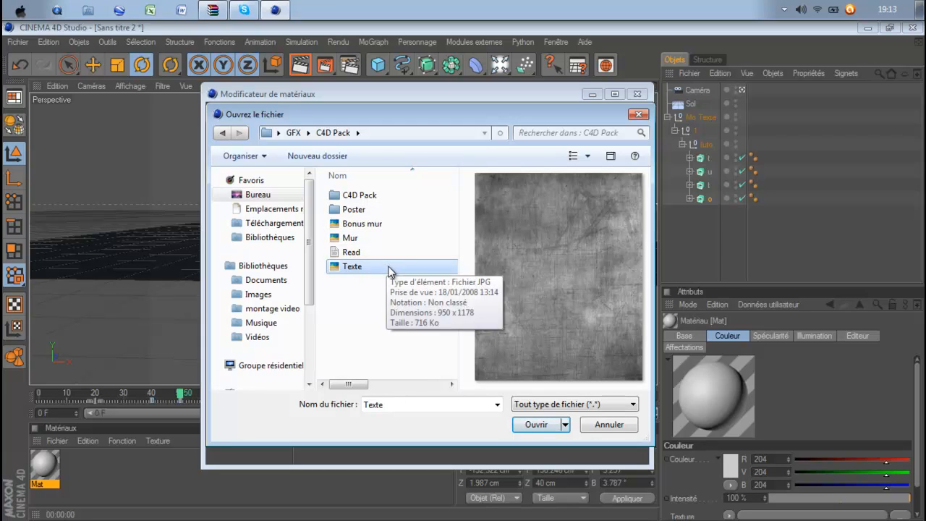
{"action": "double_click", "coordinate": [387, 268]}
{"action": "left_click", "coordinate": [550, 323]}
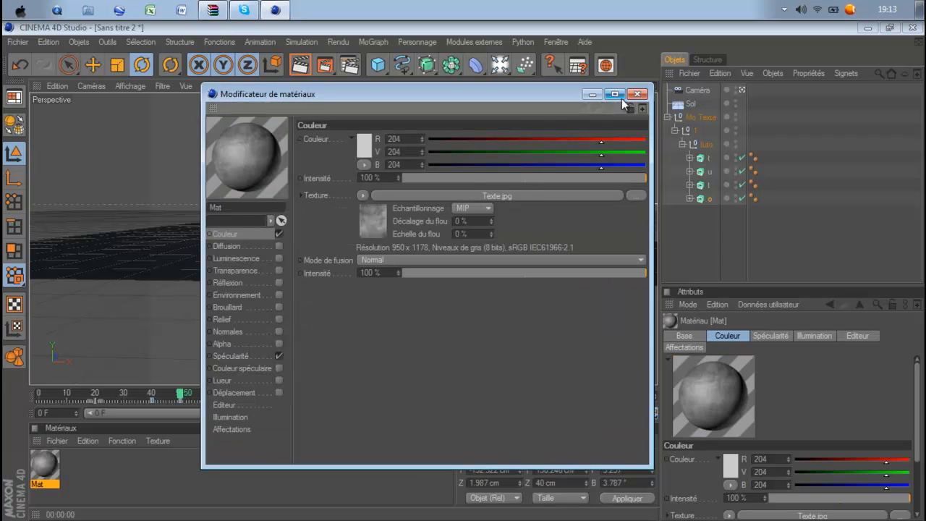
{"action": "left_click", "coordinate": [636, 93]}
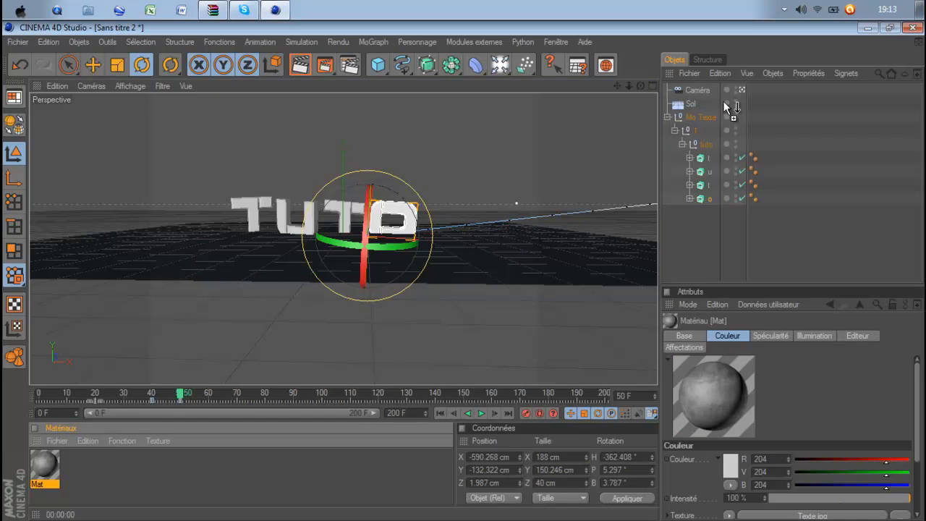
Apply the concrete-textured material to the floor object Sol and render a preview in the viewport.
{"action": "left_click_drag", "start_coordinate": [692, 106], "coordinate": [691, 106]}
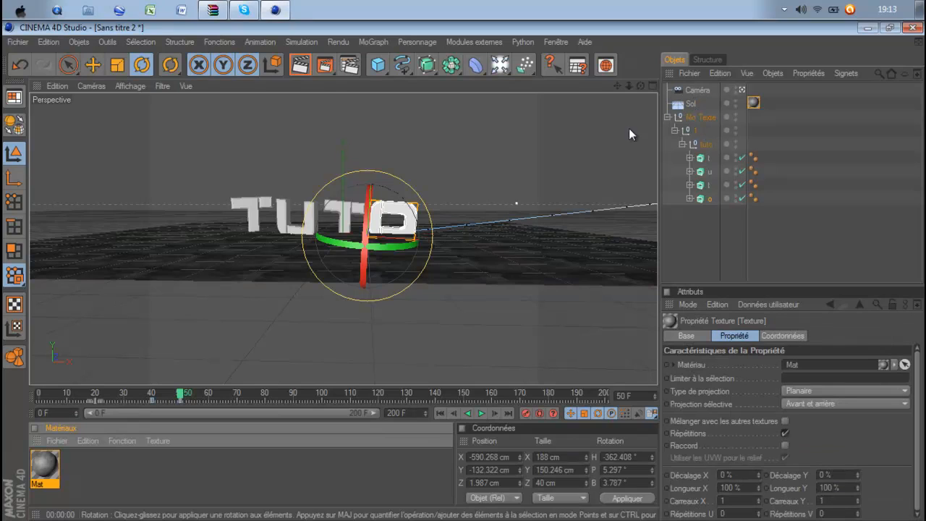
{"action": "left_click", "coordinate": [301, 65]}
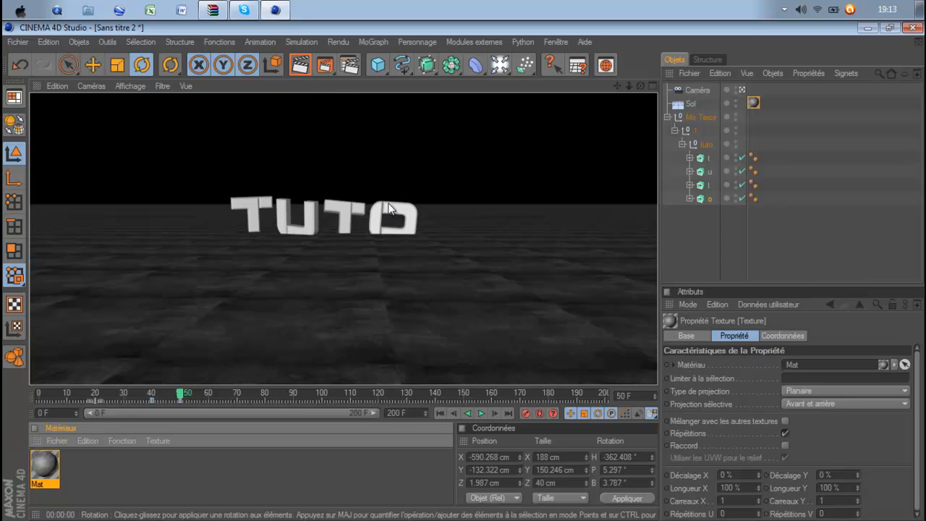
{"action": "left_click", "coordinate": [301, 65]}
{"action": "left_click", "coordinate": [376, 136]}
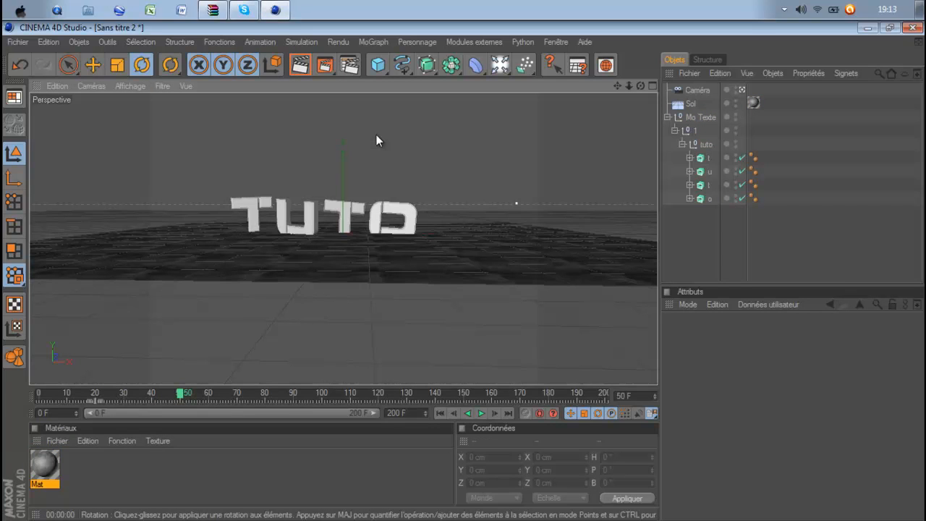
Create a second material and start loading an image file into its colour texture.
{"action": "double_click", "coordinate": [177, 459]}
{"action": "double_click", "coordinate": [54, 469]}
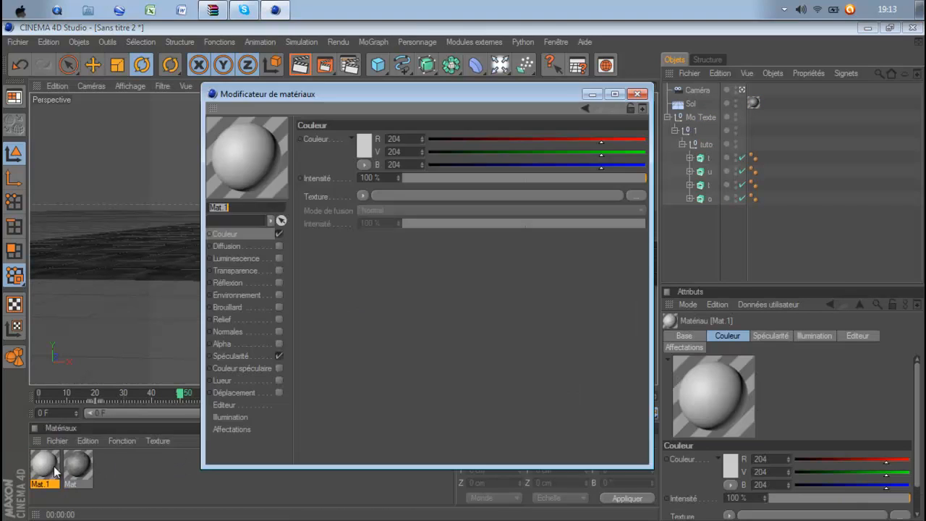
{"action": "left_click", "coordinate": [362, 195]}
{"action": "left_click", "coordinate": [417, 224]}
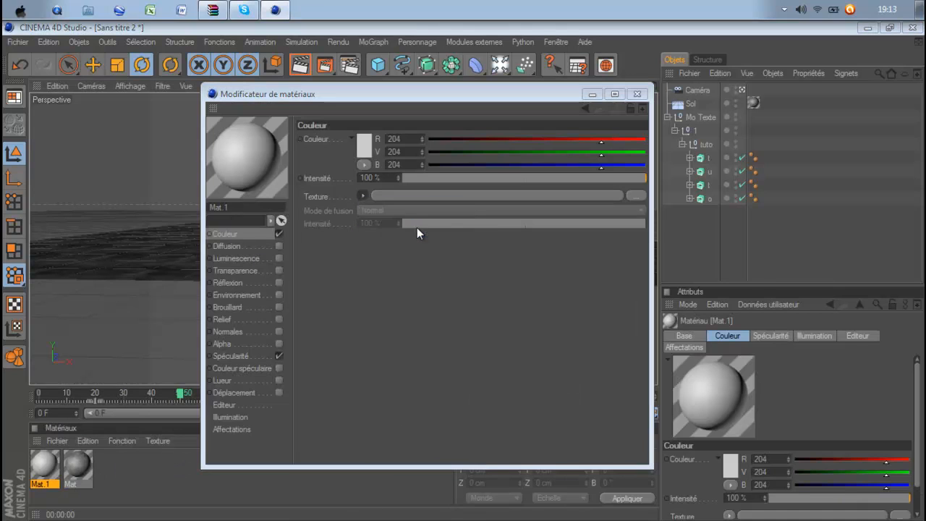
Load the blue Light_Texture_3 image from the gfx folder in Images as the second material's colour texture, copying it into the document folder.
{"action": "left_click", "coordinate": [363, 224]}
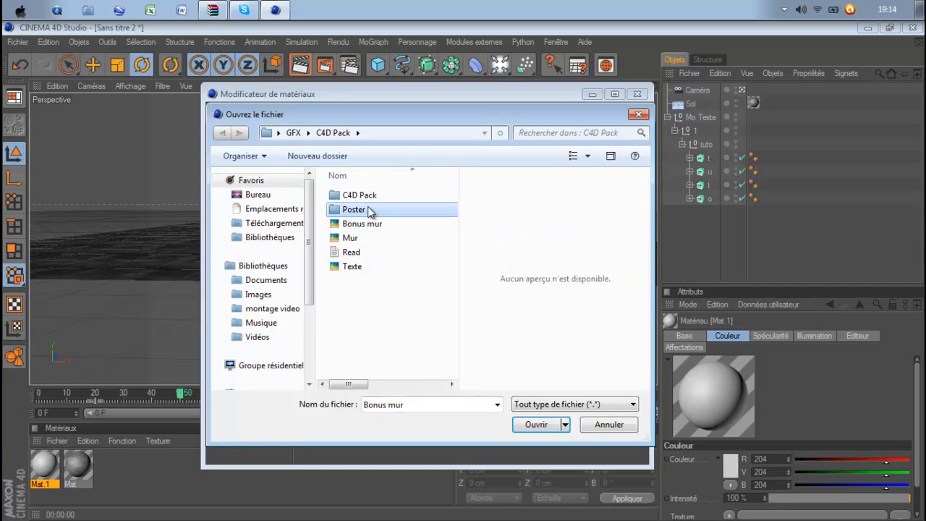
{"action": "double_click", "coordinate": [354, 209]}
{"action": "left_click", "coordinate": [369, 208]}
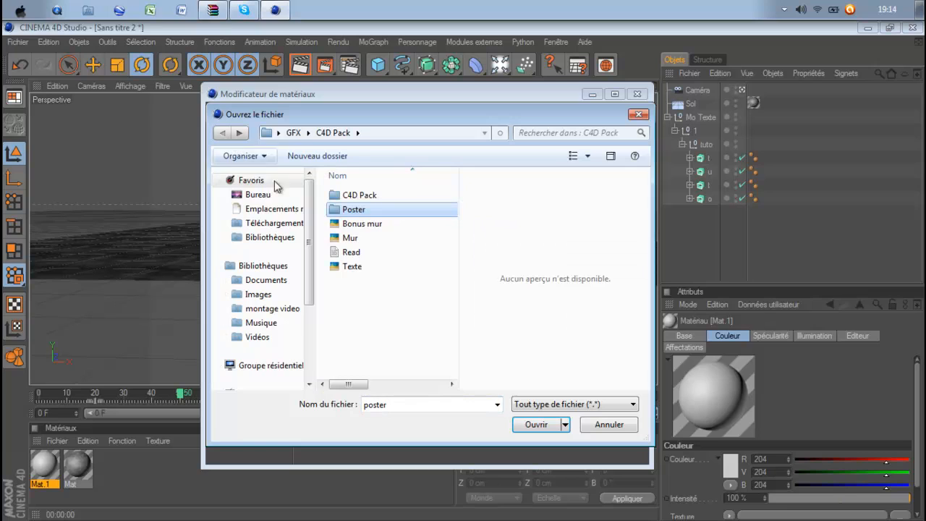
{"action": "left_click", "coordinate": [258, 294]}
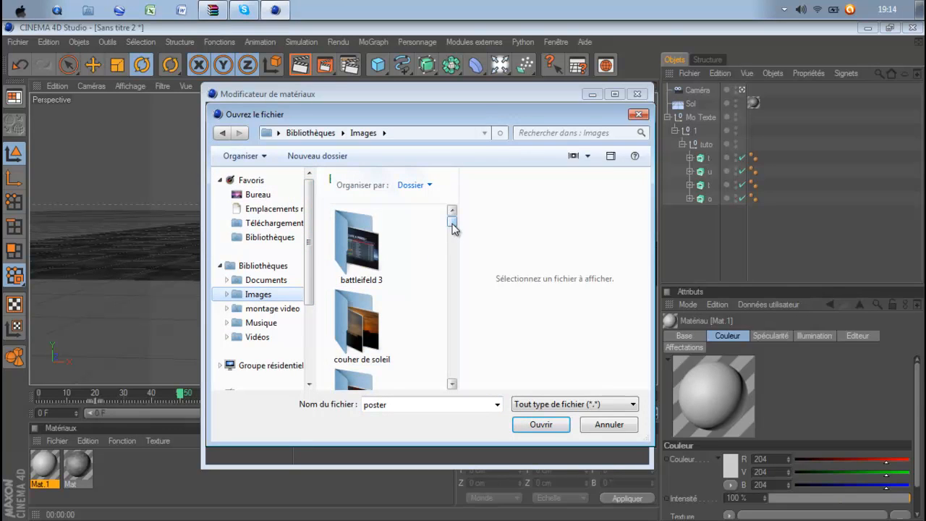
{"action": "left_click_drag", "start_coordinate": [454, 227], "coordinate": [454, 241]}
{"action": "double_click", "coordinate": [359, 235]}
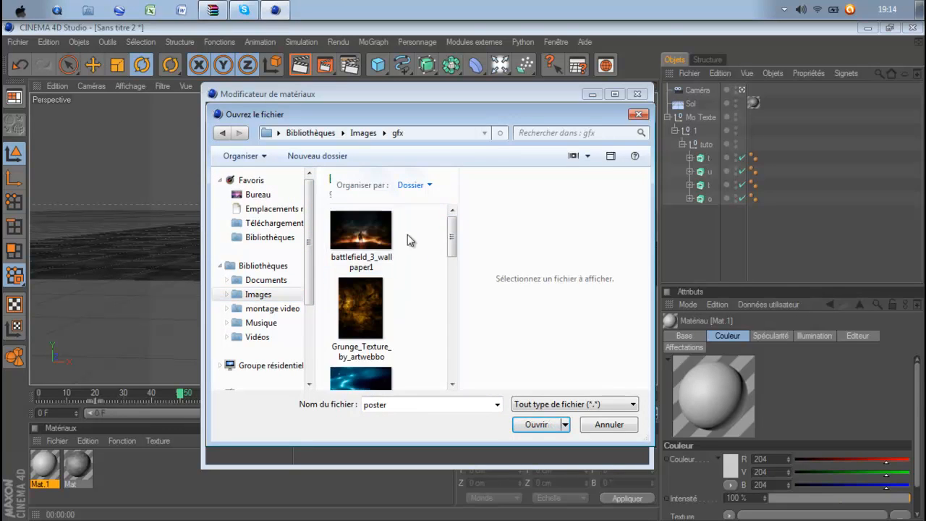
{"action": "scroll", "coordinate": [409, 240], "scroll_direction": "down", "scroll_amount": 3}
{"action": "left_click", "coordinate": [405, 293]}
{"action": "left_click", "coordinate": [523, 419]}
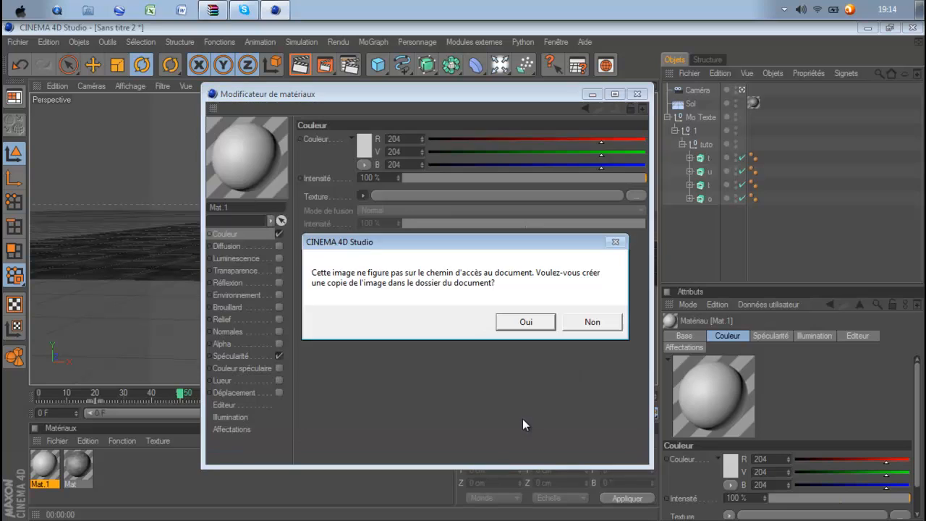
{"action": "left_click", "coordinate": [536, 322]}
{"action": "left_click", "coordinate": [636, 94]}
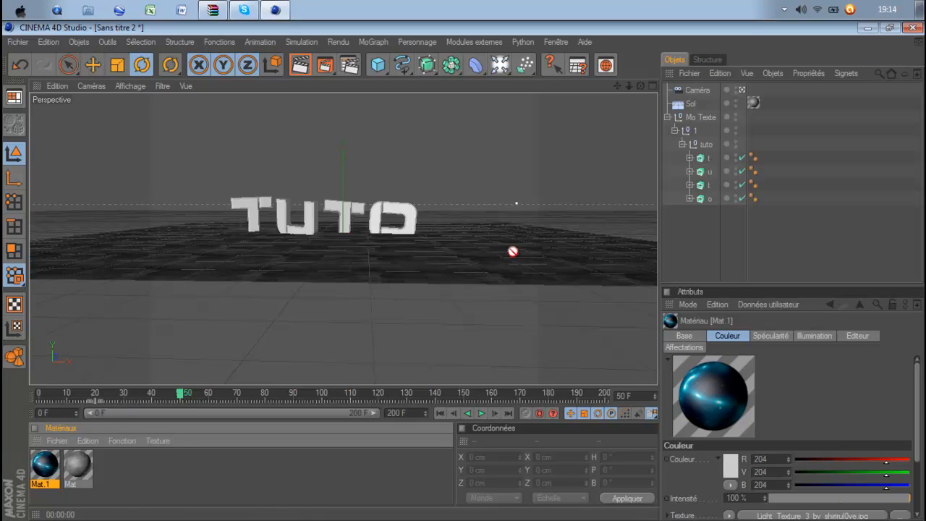
Apply the blue light material to the Mo Texte object and render a preview in the viewport.
{"action": "left_click_drag", "start_coordinate": [704, 118], "coordinate": [705, 120]}
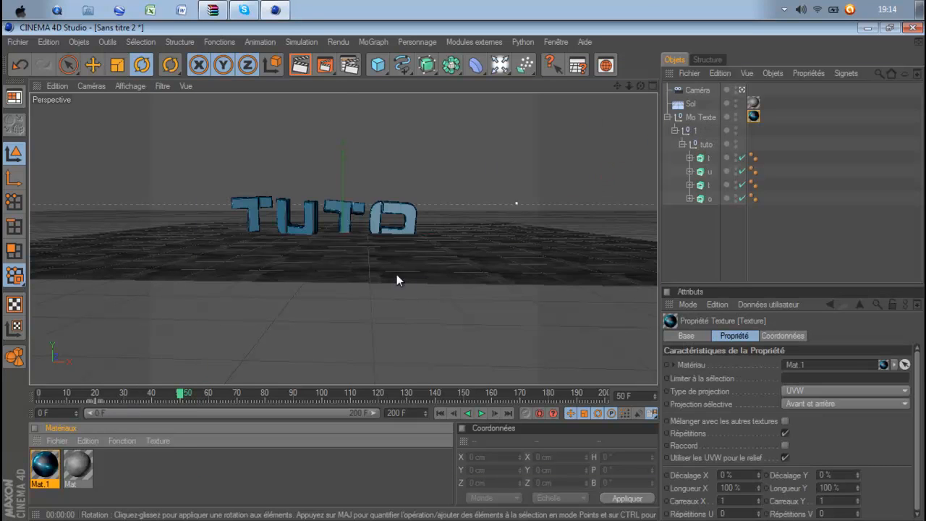
{"action": "left_click", "coordinate": [299, 65]}
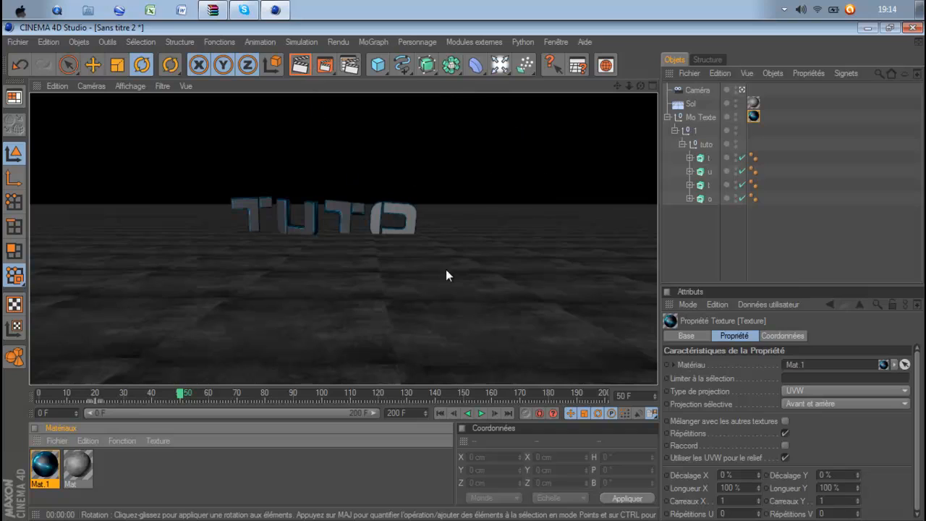
{"action": "left_click", "coordinate": [597, 124]}
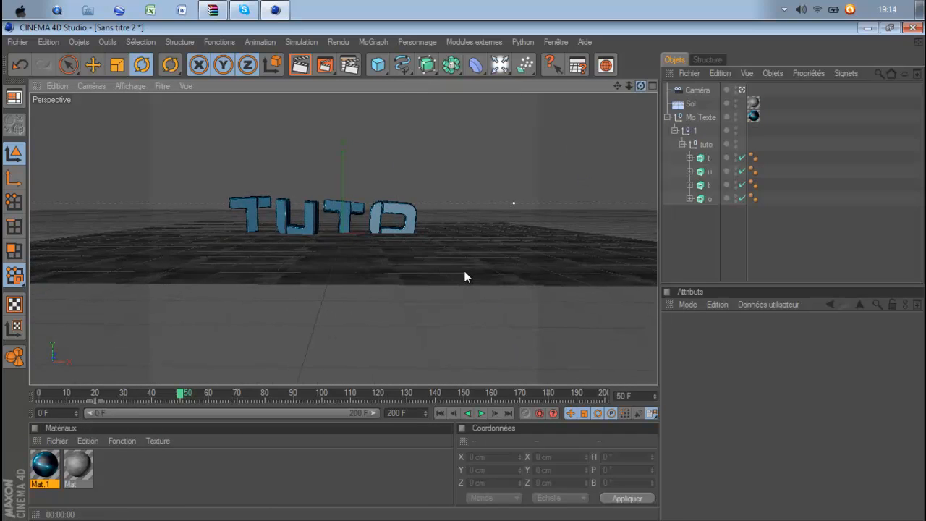
Bring the perspective view closer to the TUTO letters, reframe them above the floor, and render a preview in the viewport.
{"action": "right_click_drag", "start_coordinate": [464, 270], "coordinate": [460, 197], "text": "alt"}
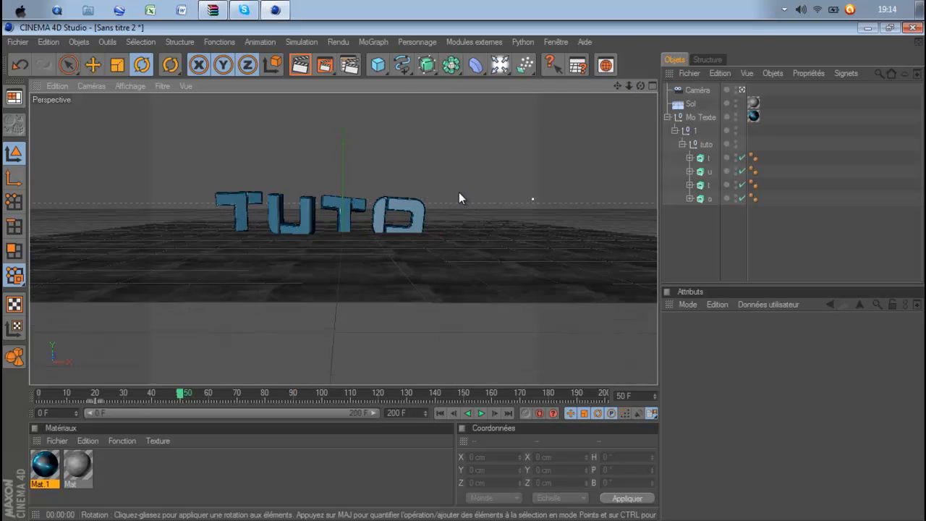
{"action": "scroll", "coordinate": [459, 192], "scroll_direction": "up", "scroll_amount": 2}
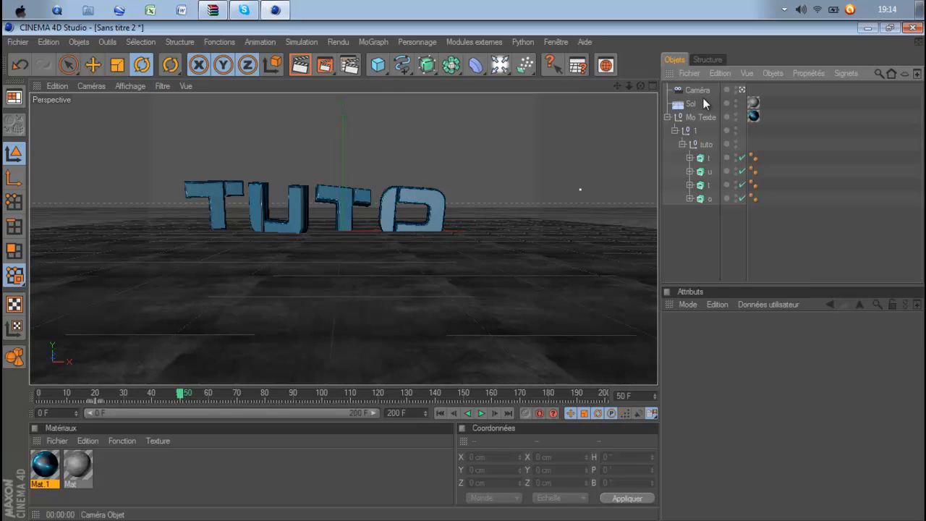
{"action": "left_click_drag", "start_coordinate": [430, 165], "coordinate": [435, 118], "text": "alt"}
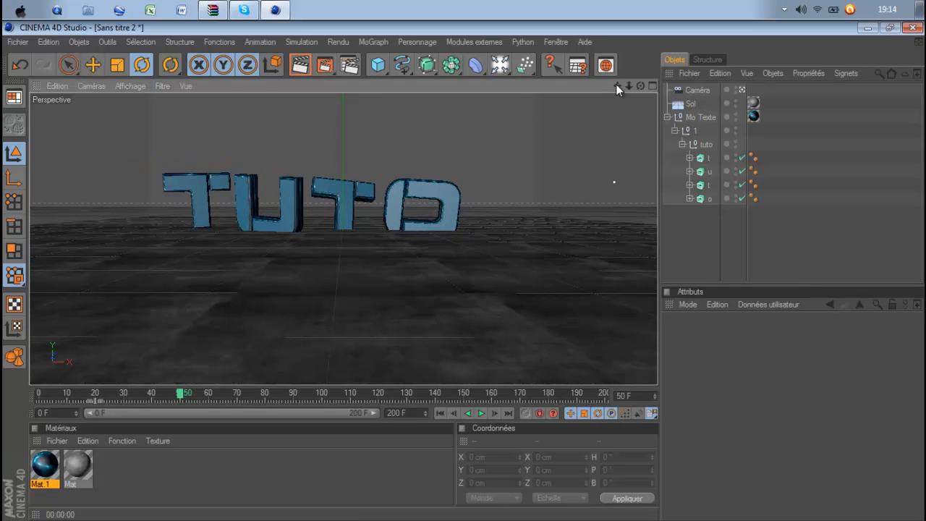
{"action": "left_click_drag", "start_coordinate": [616, 84], "coordinate": [574, 118], "text": "alt"}
{"action": "left_click_drag", "start_coordinate": [526, 148], "coordinate": [603, 89], "text": "alt"}
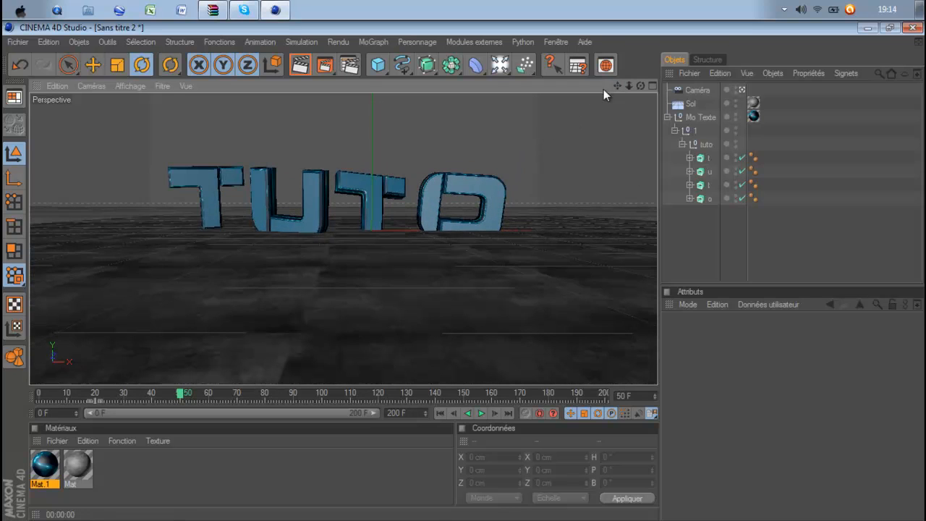
{"action": "left_click", "coordinate": [308, 66]}
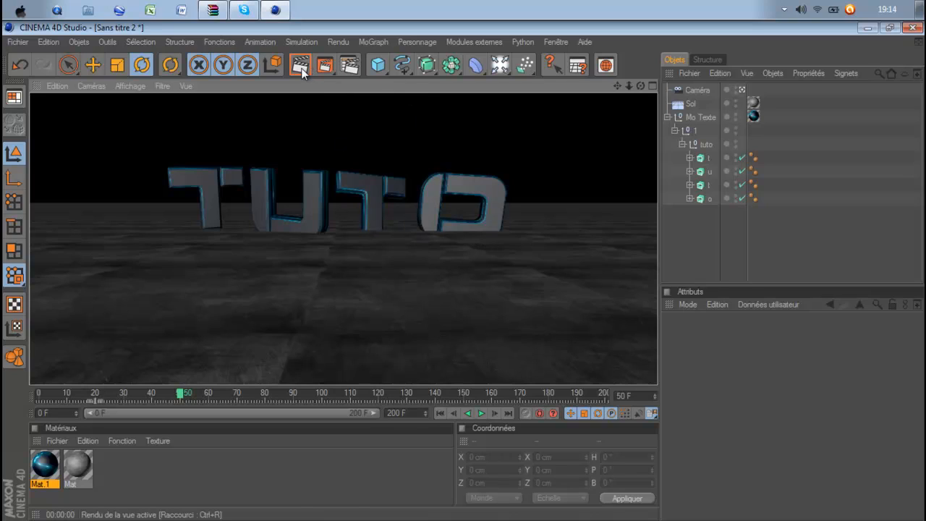
Set the render output size to 1280 by 720 pixels in the render settings.
{"action": "left_click", "coordinate": [350, 67]}
{"action": "left_click", "coordinate": [137, 71]}
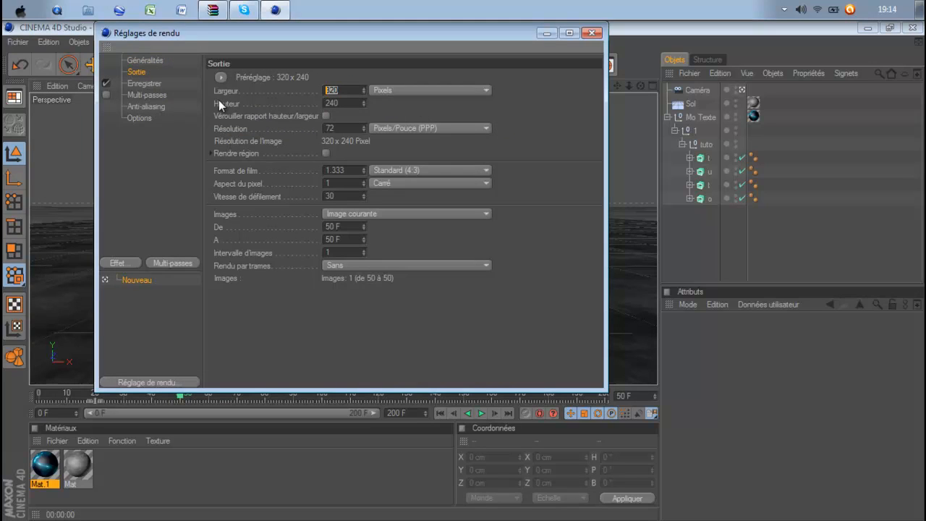
{"action": "type", "text": "1280"}
{"action": "key", "text": "Tab"}
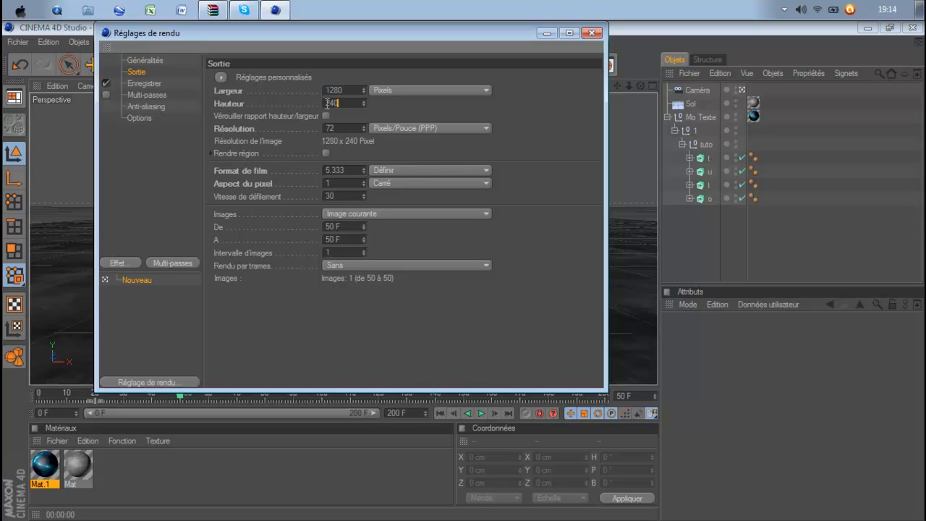
{"action": "type", "text": "72"}
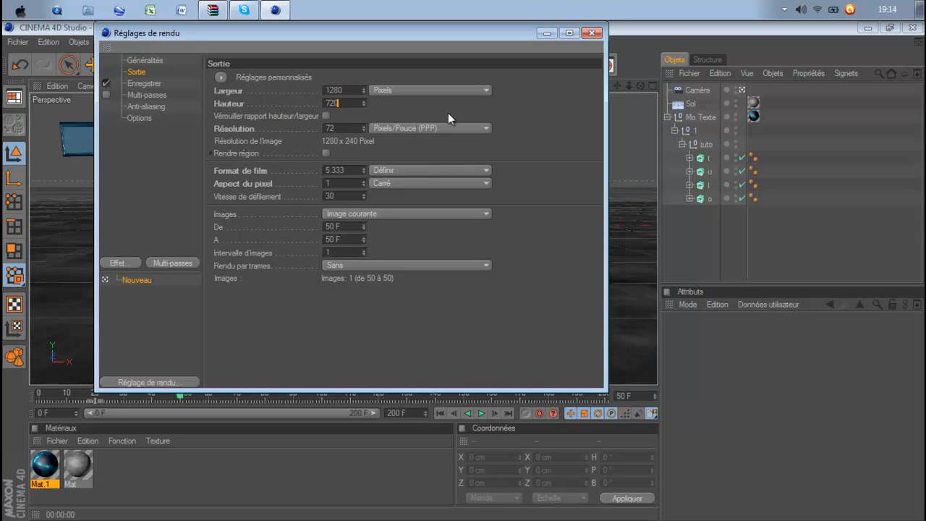
{"action": "key", "text": "Return"}
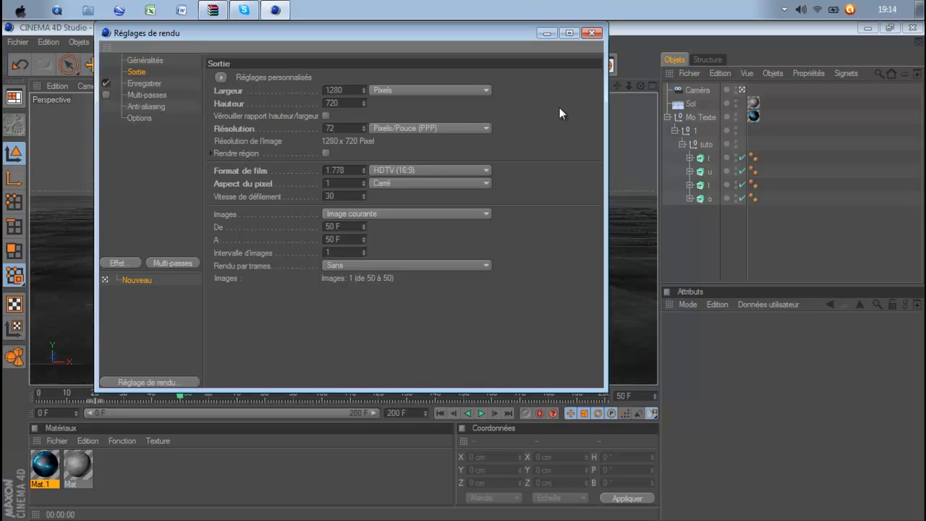
Set the render's frame range manually from frame 0 to frame 100.
{"action": "left_click", "coordinate": [354, 217]}
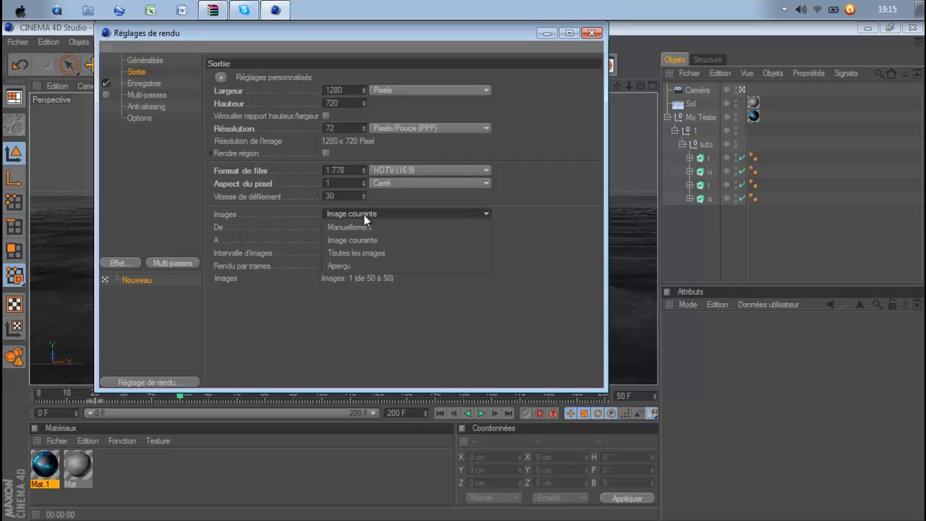
{"action": "left_click", "coordinate": [364, 214]}
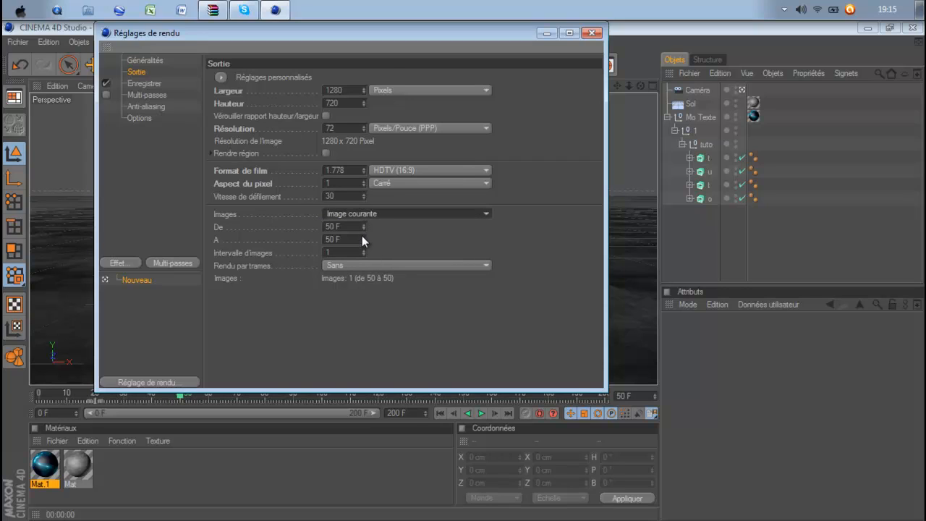
{"action": "mouse_move", "coordinate": [381, 42]}
{"action": "left_mouse_down"}
{"action": "mouse_move", "coordinate": [380, 26]}
{"action": "mouse_move", "coordinate": [381, 42]}
{"action": "left_mouse_up"}
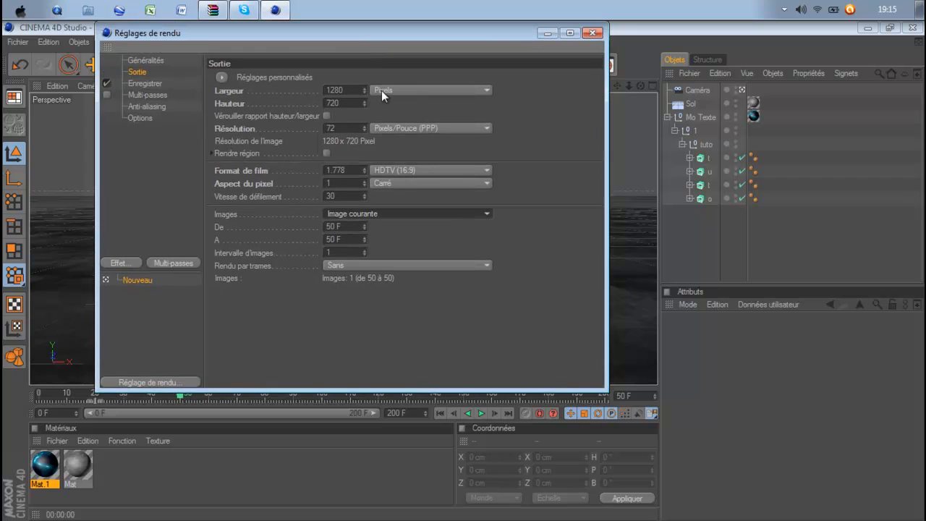
{"action": "left_click", "coordinate": [345, 227]}
{"action": "type", "text": "0"}
{"action": "key", "text": "Tab"}
{"action": "type", "text": "1"}
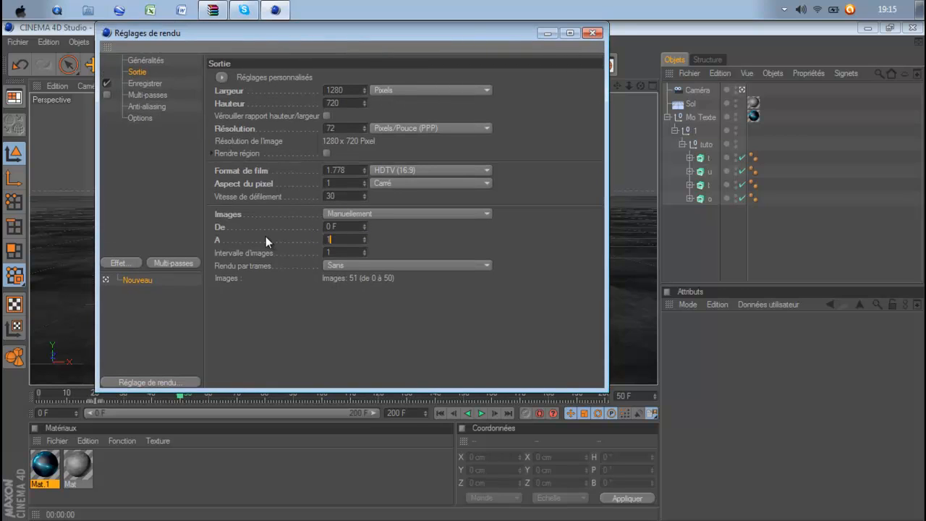
{"action": "type", "text": "00"}
{"action": "key", "text": "Return"}
Start choosing the render's save path and browse to the tuto folder inside the desktop's GFX folder.
{"action": "left_click", "coordinate": [142, 83]}
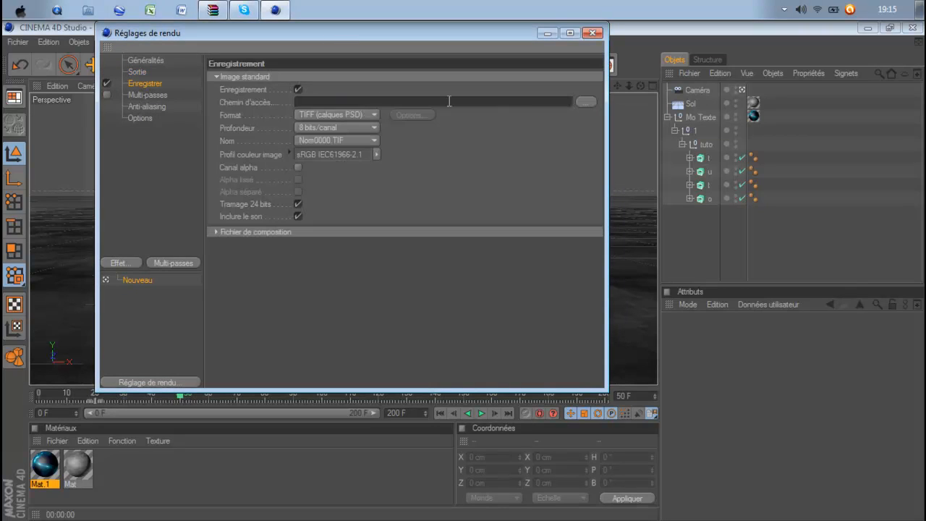
{"action": "left_click", "coordinate": [586, 102]}
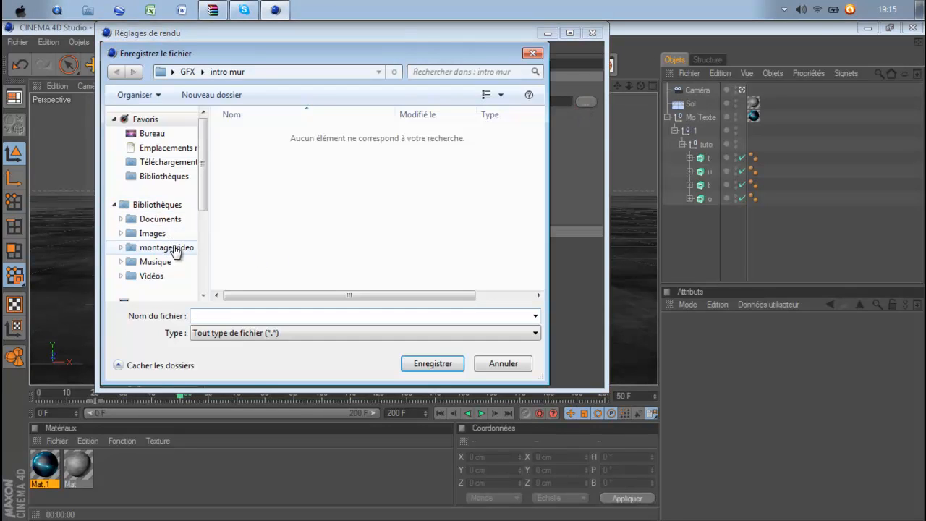
{"action": "left_click", "coordinate": [151, 133]}
{"action": "scroll", "coordinate": [455, 190], "scroll_direction": "down", "scroll_amount": 3}
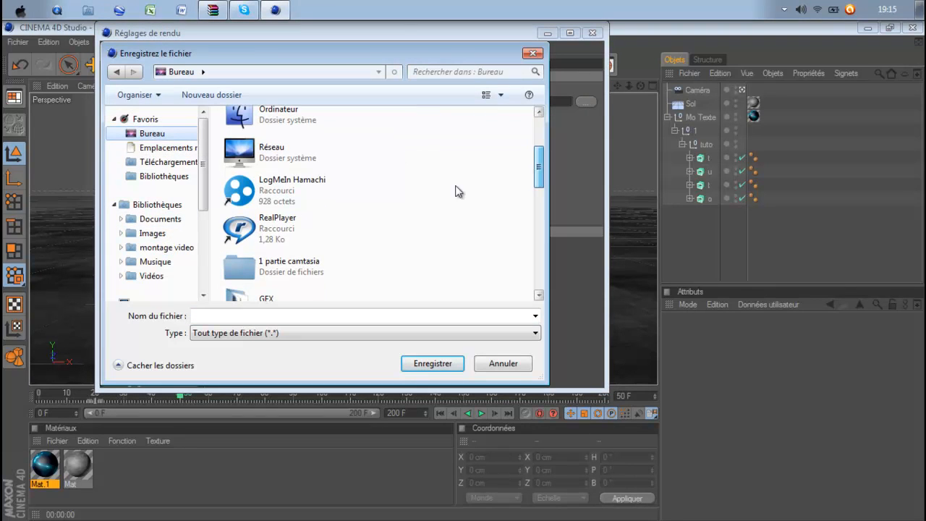
{"action": "left_click", "coordinate": [266, 298]}
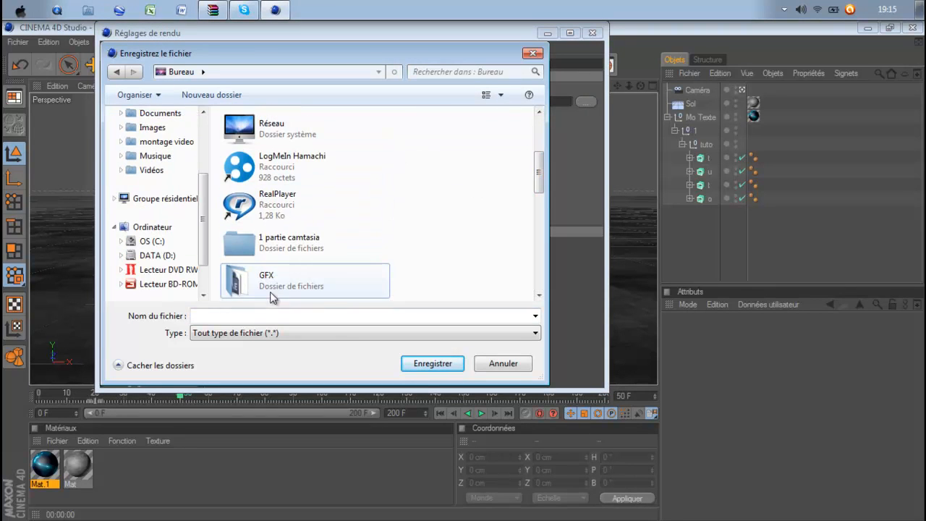
{"action": "double_click", "coordinate": [267, 296]}
{"action": "scroll", "coordinate": [283, 277], "scroll_direction": "down", "scroll_amount": 1}
{"action": "double_click", "coordinate": [277, 265]}
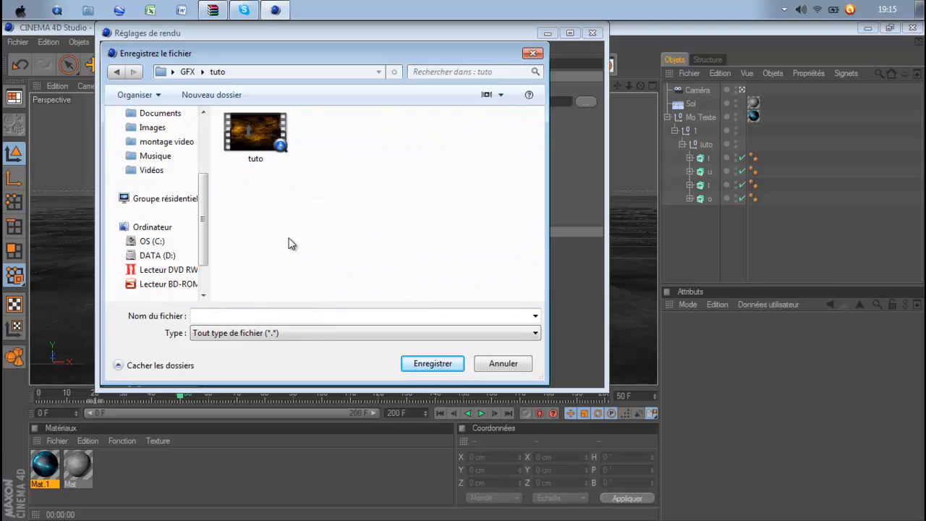
Create a folder named "tuto 2" and set the render to be saved inside it under the file name "tuto 2".
{"action": "right_click", "coordinate": [291, 217]}
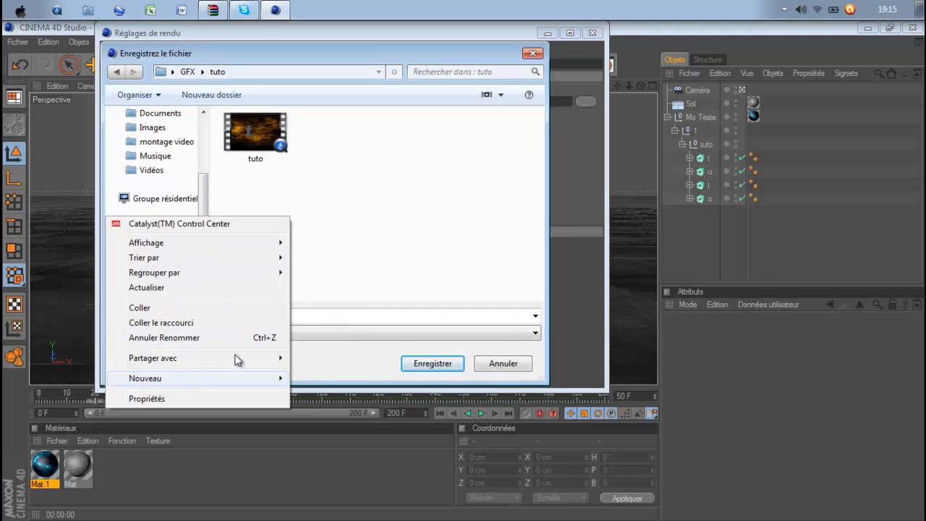
{"action": "mouse_move", "coordinate": [239, 377]}
{"action": "left_click", "coordinate": [334, 197]}
{"action": "type", "text": "tuto 2"}
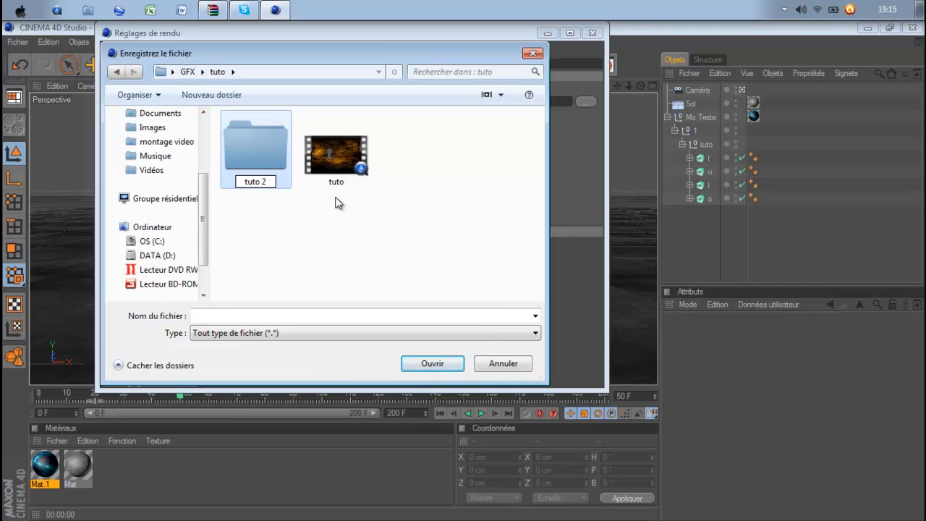
{"action": "left_click", "coordinate": [335, 203]}
{"action": "double_click", "coordinate": [257, 148]}
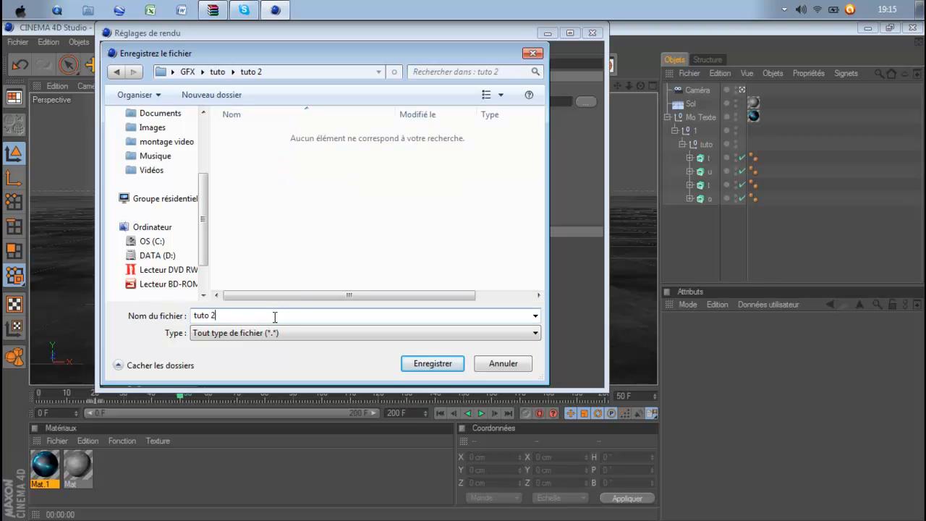
{"action": "left_click", "coordinate": [415, 364]}
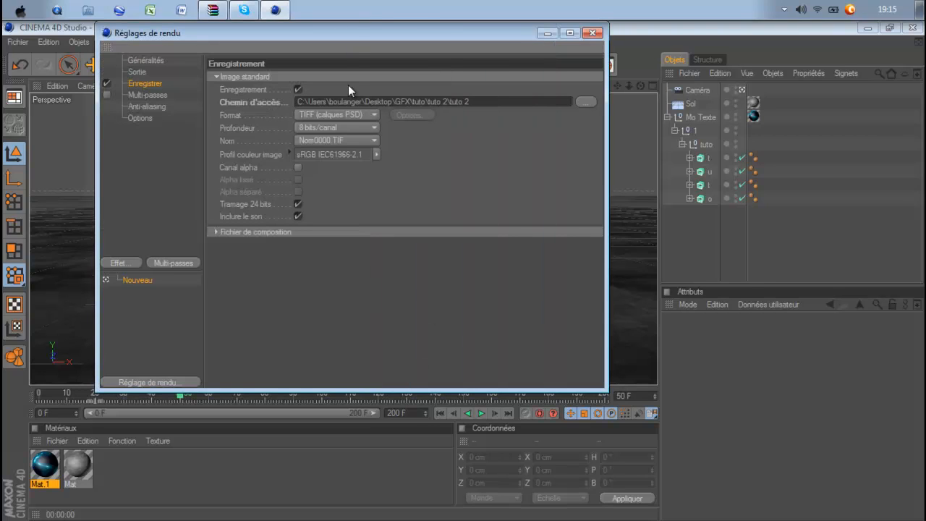
Set the saved file's format to Film AVI and render the animation in the Visualiseur.
{"action": "left_click", "coordinate": [351, 116]}
{"action": "left_click", "coordinate": [360, 325]}
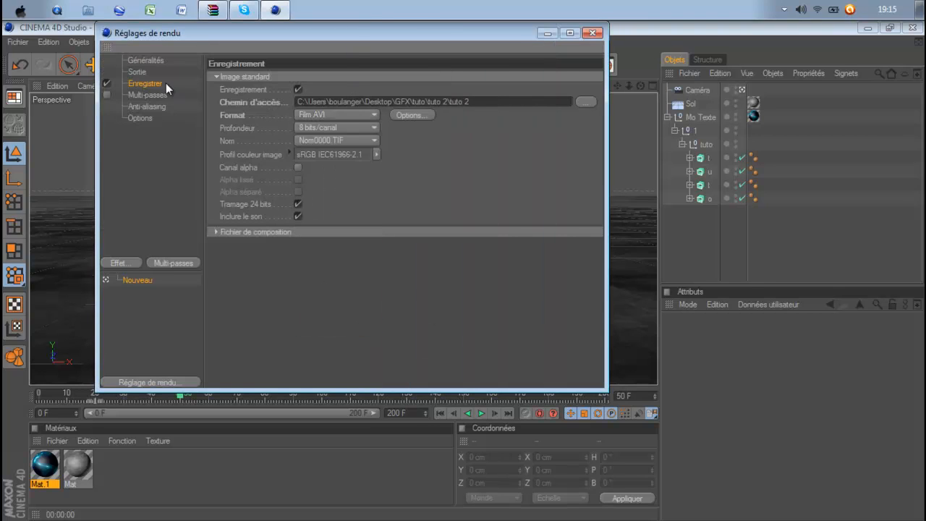
{"action": "left_click", "coordinate": [139, 71]}
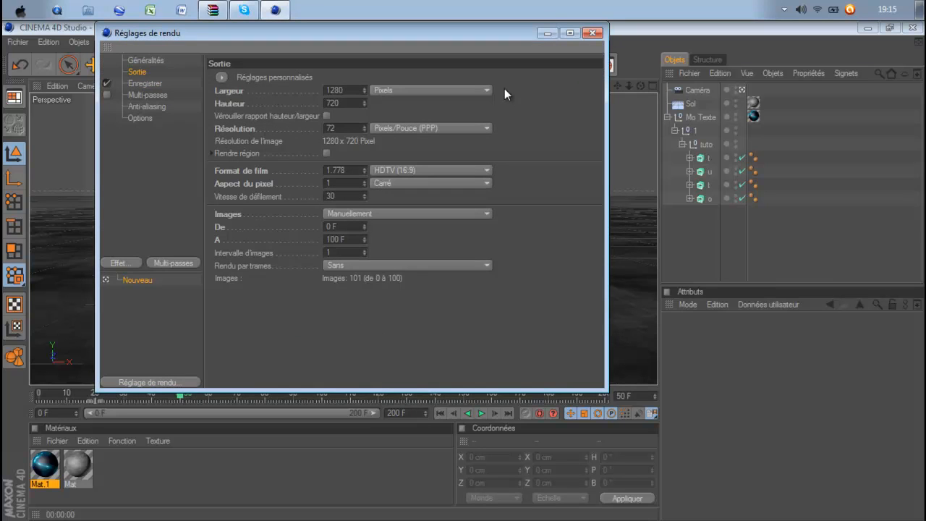
{"action": "left_click", "coordinate": [590, 32]}
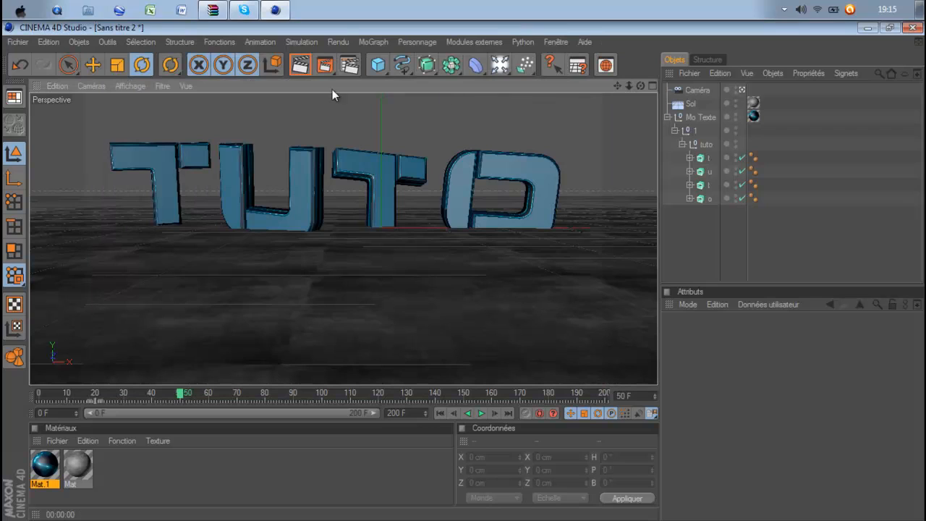
{"action": "left_click", "coordinate": [319, 68]}
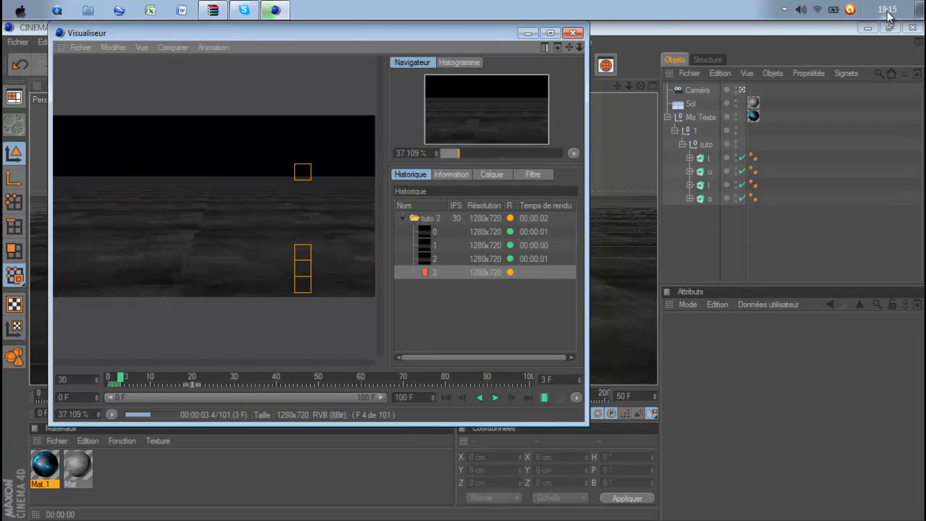
Switch to the Windows desktop and apply the installed ASUS theme in the personalization settings.
{"action": "left_click", "coordinate": [918, 9]}
{"action": "right_click", "coordinate": [649, 126]}
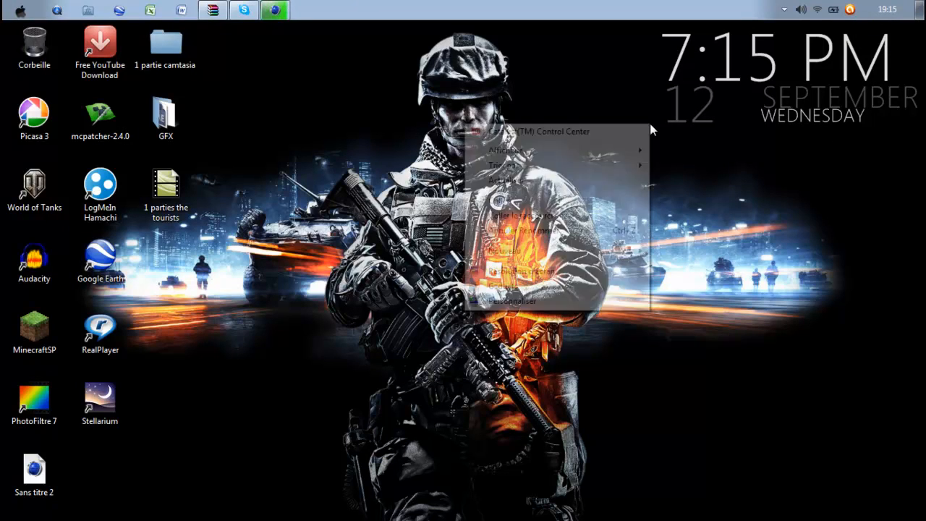
{"action": "left_click", "coordinate": [521, 306]}
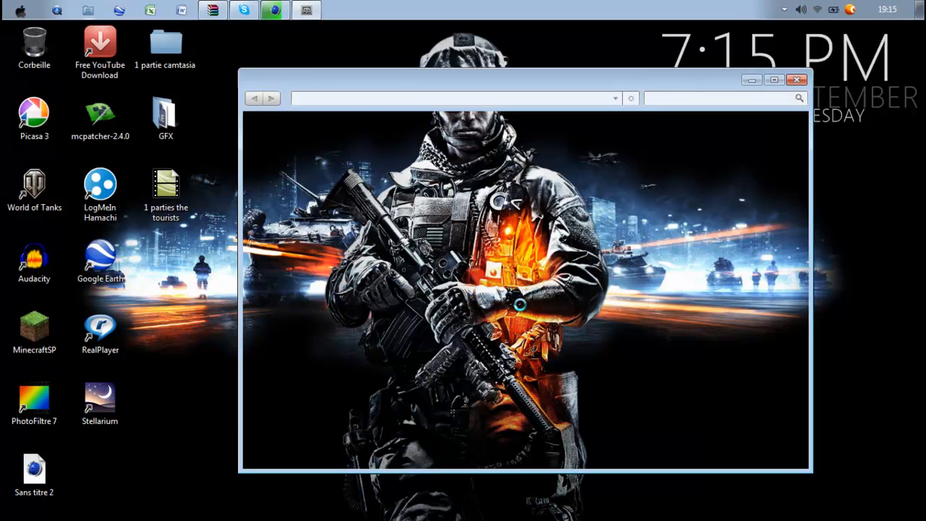
{"action": "scroll", "coordinate": [492, 238], "scroll_direction": "down", "scroll_amount": 5}
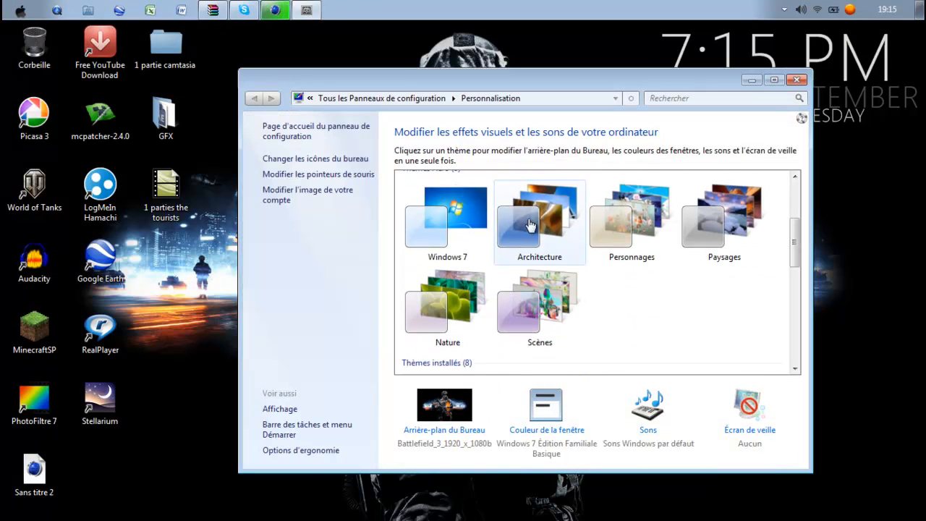
{"action": "left_click", "coordinate": [458, 265]}
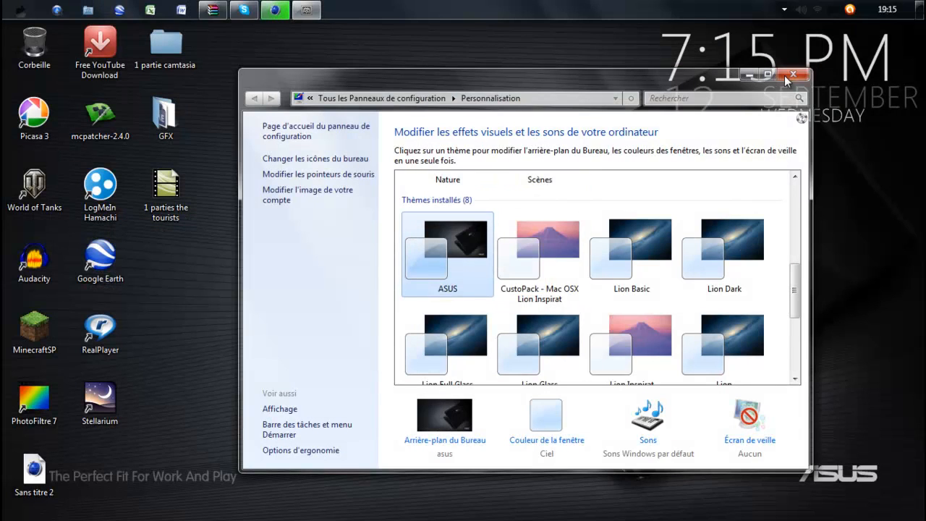
{"action": "left_click", "coordinate": [792, 74]}
Set Battlefield_3_1920_x_1080b from the battlefield 3 folder in Images > fond d'ecran as the desktop background.
{"action": "left_click", "coordinate": [89, 10]}
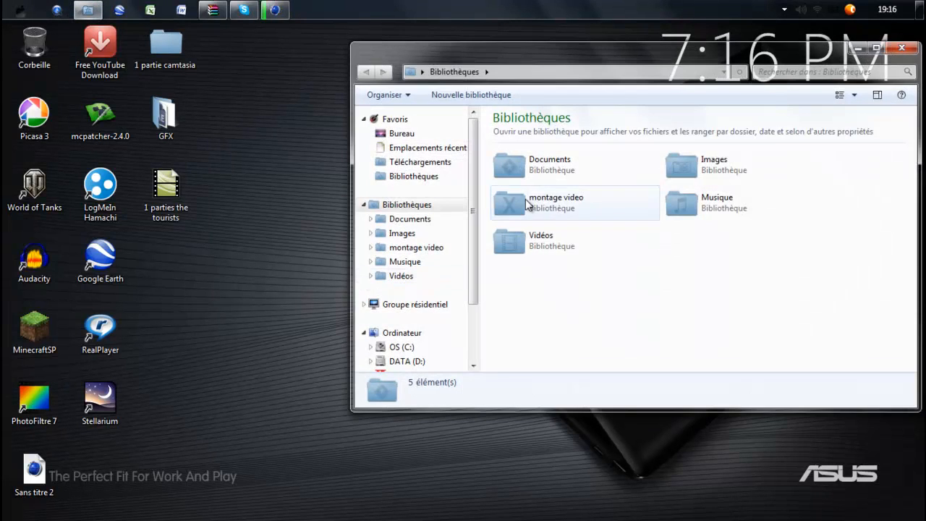
{"action": "double_click", "coordinate": [737, 184]}
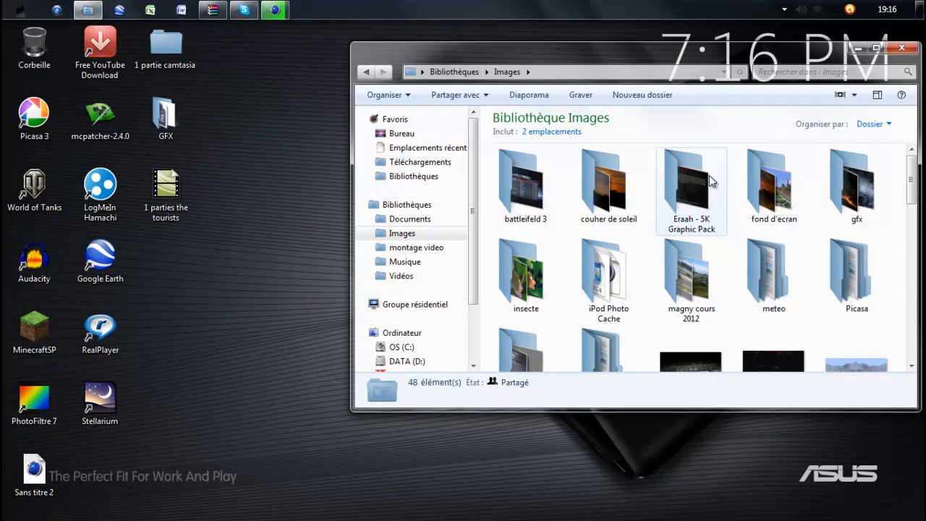
{"action": "double_click", "coordinate": [773, 182]}
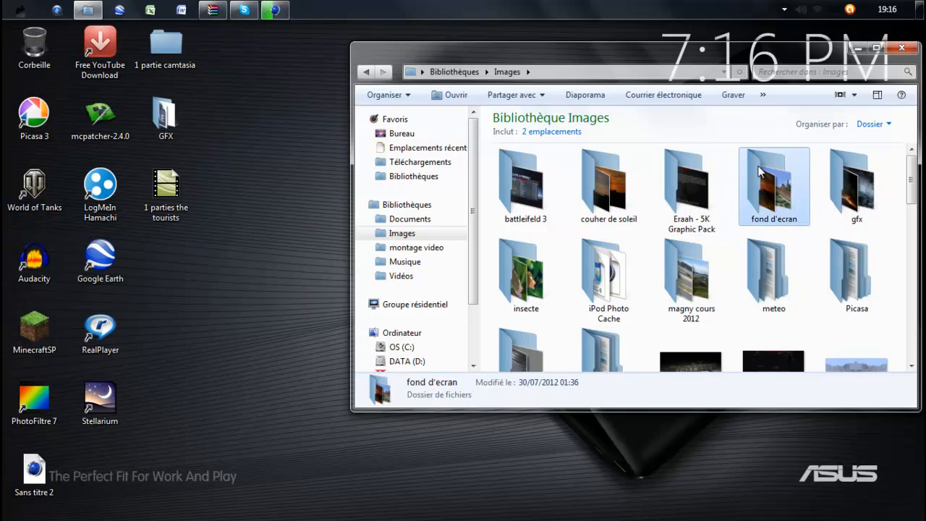
{"action": "double_click", "coordinate": [693, 184]}
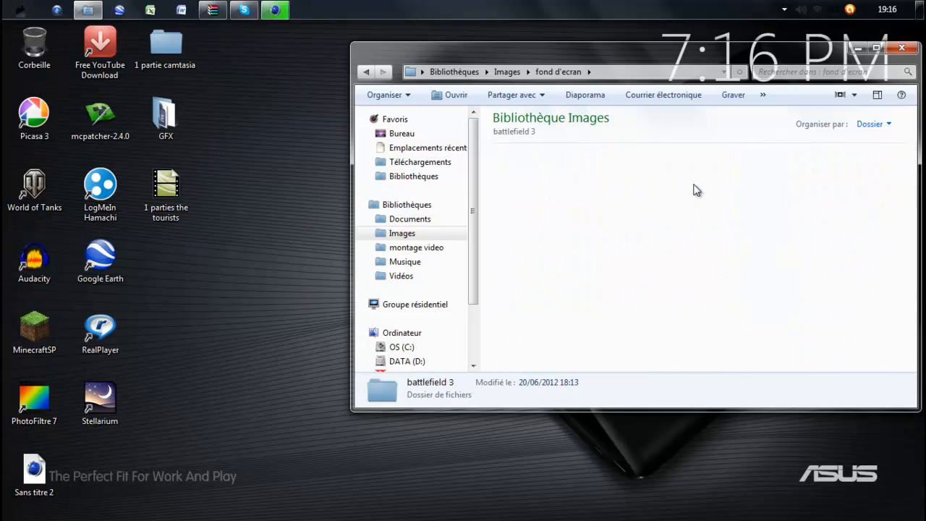
{"action": "right_click", "coordinate": [602, 281]}
{"action": "left_click", "coordinate": [470, 180]}
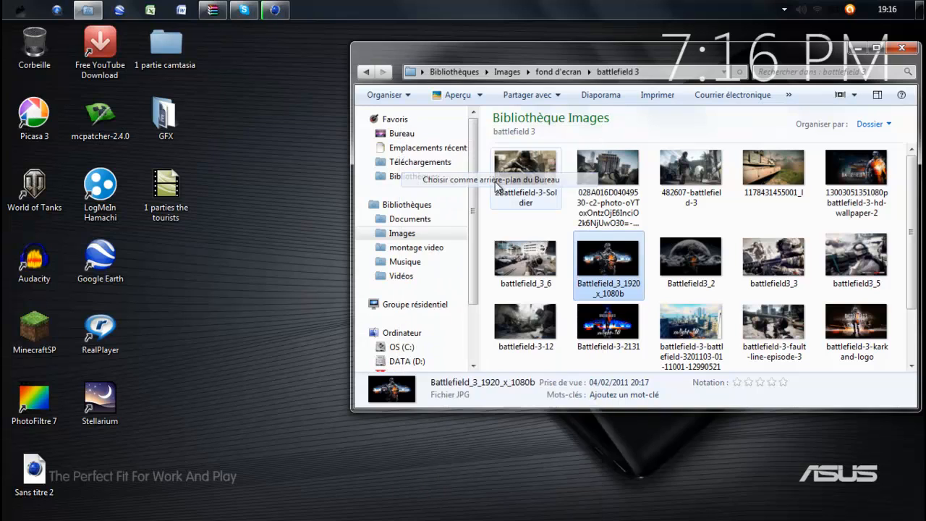
Close the battlefield 3 image folder and switch back to the Cinema 4D render in progress.
{"action": "scroll", "coordinate": [868, 220], "scroll_direction": "down", "scroll_amount": 2}
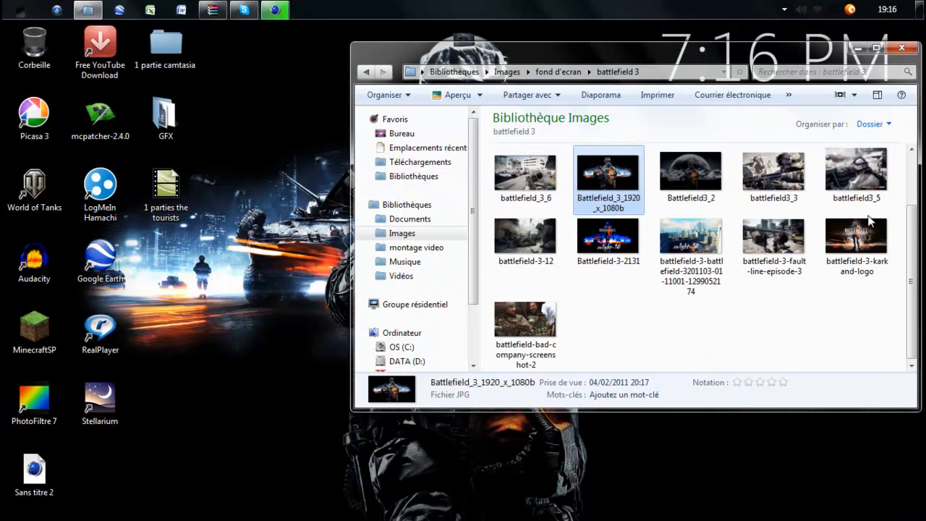
{"action": "left_click", "coordinate": [902, 48]}
{"action": "mouse_move", "coordinate": [488, 518]}
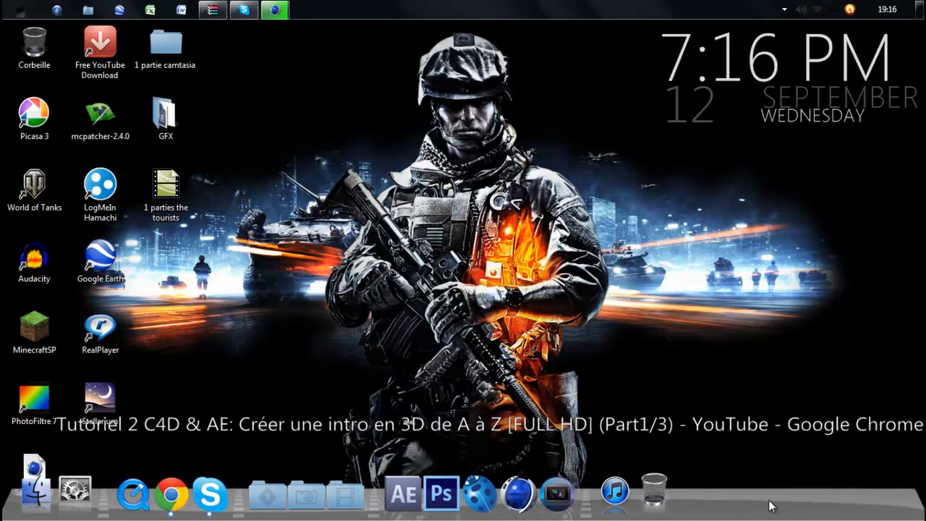
{"action": "left_click", "coordinate": [269, 11]}
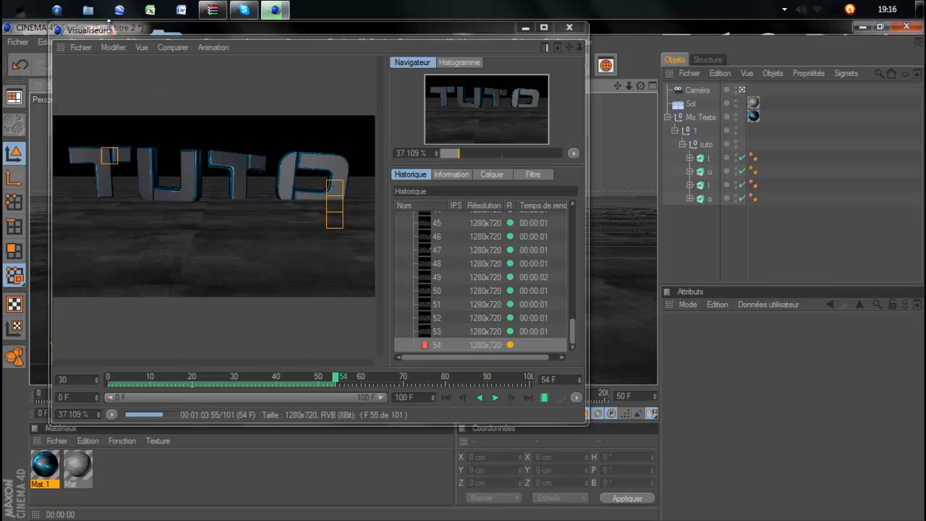
Open the tuto 2 folder inside GFX > tuto on the desktop to find the render file.
{"action": "mouse_move", "coordinate": [206, 492]}
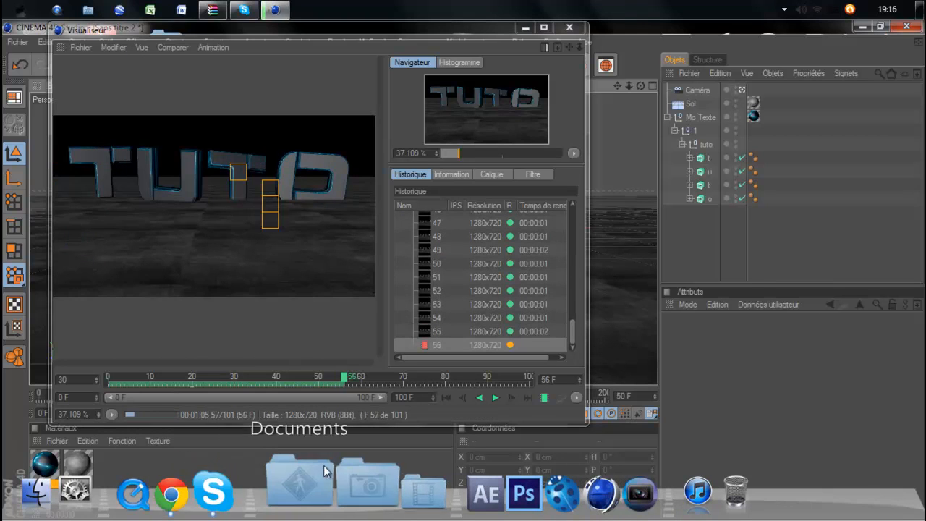
{"action": "left_click", "coordinate": [88, 9]}
{"action": "left_click", "coordinate": [390, 133]}
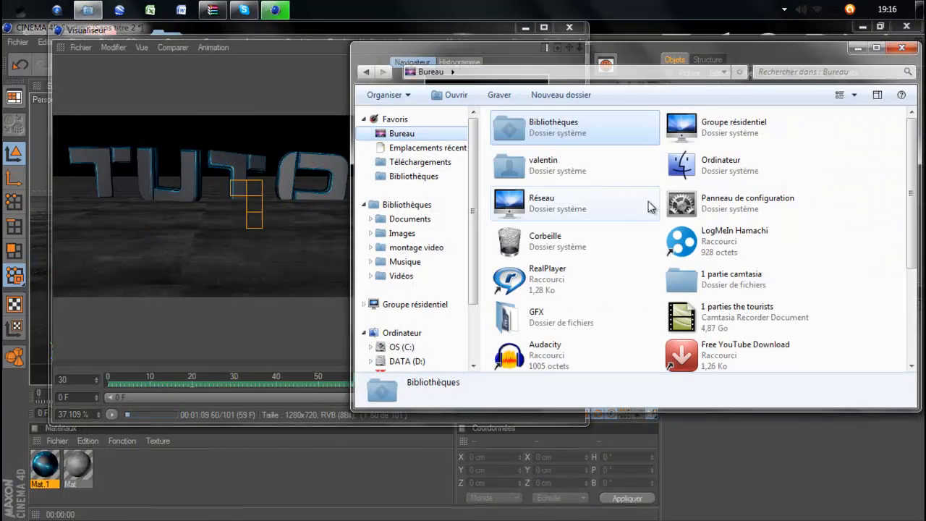
{"action": "double_click", "coordinate": [598, 321]}
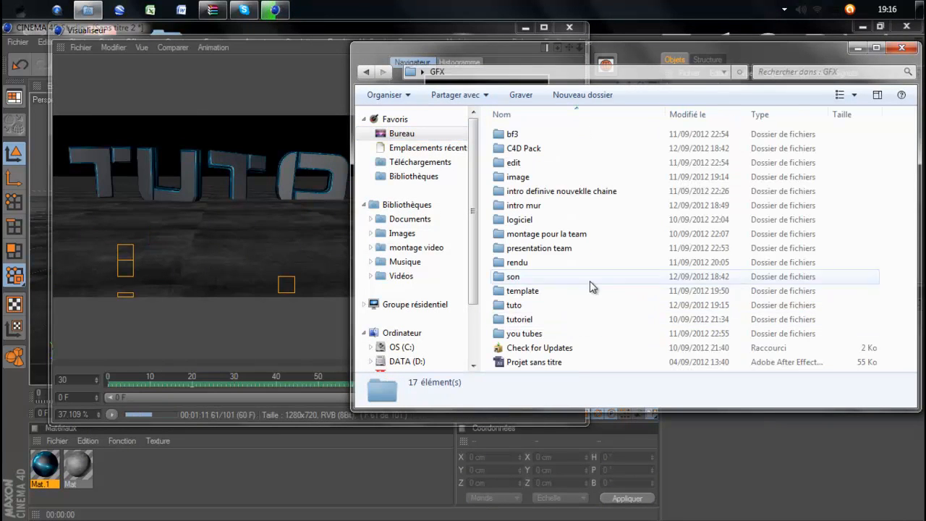
{"action": "double_click", "coordinate": [535, 305]}
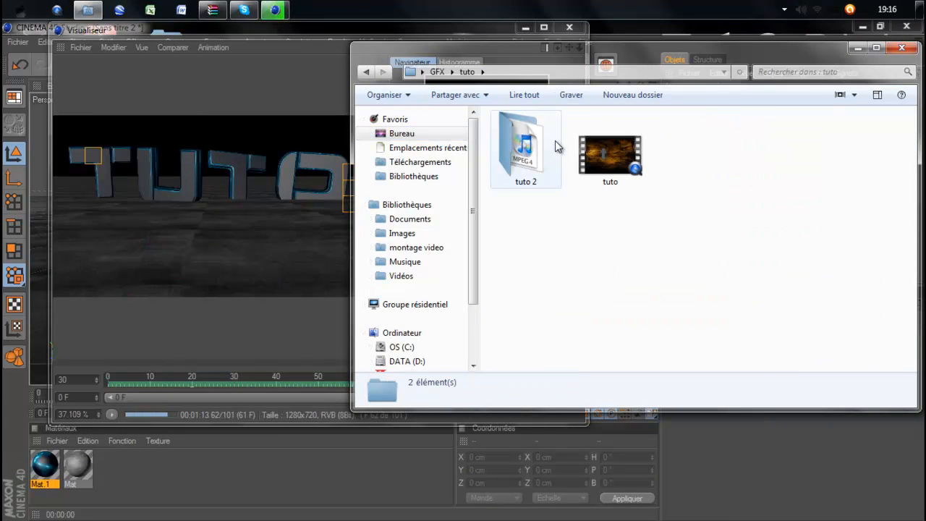
{"action": "double_click", "coordinate": [558, 147]}
Check the properties of the tuto 2 video file, then close its properties and the folder window.
{"action": "left_click", "coordinate": [539, 148]}
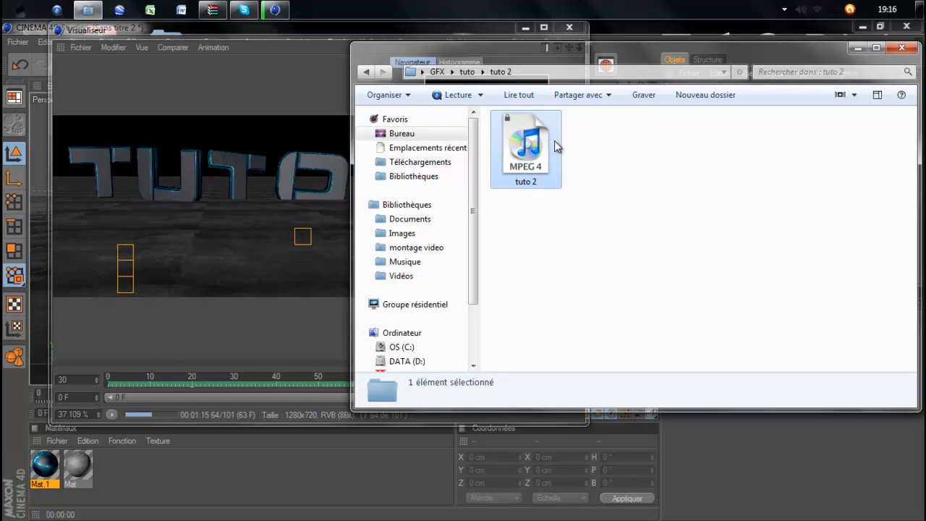
{"action": "right_click", "coordinate": [553, 142]}
{"action": "left_click", "coordinate": [411, 411]}
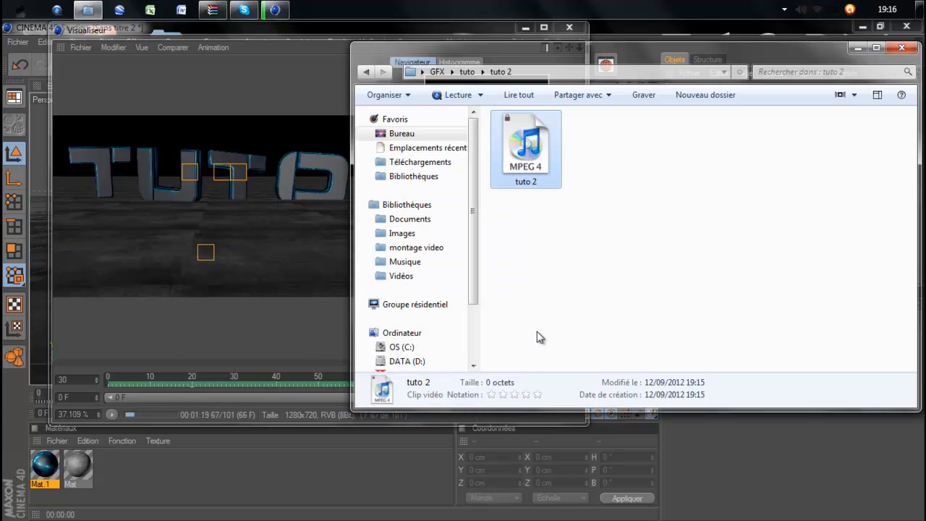
{"action": "right_click", "coordinate": [530, 173]}
{"action": "left_click", "coordinate": [354, 439]}
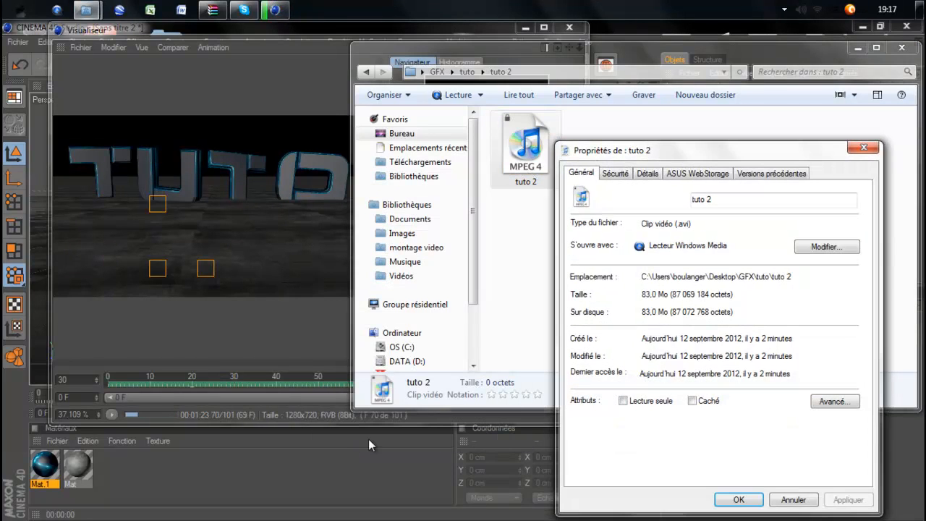
{"action": "left_click", "coordinate": [864, 147]}
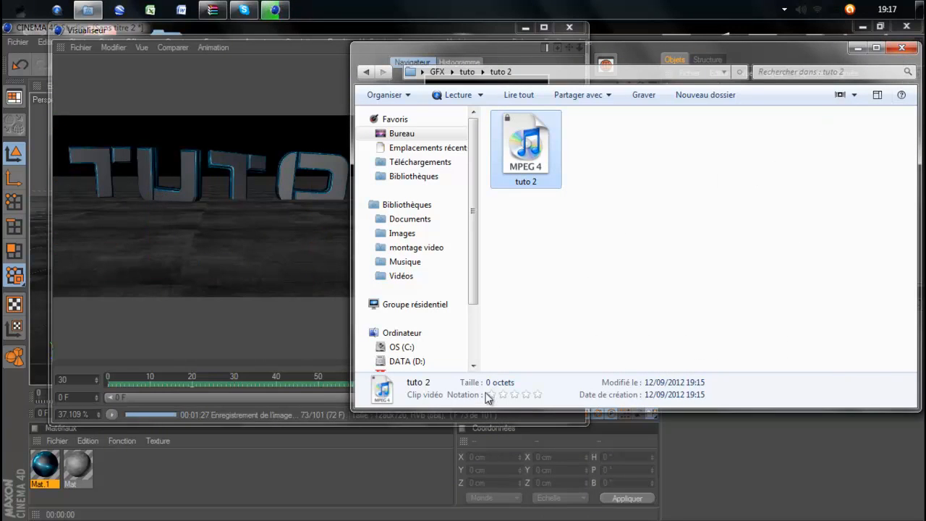
{"action": "left_click", "coordinate": [626, 238]}
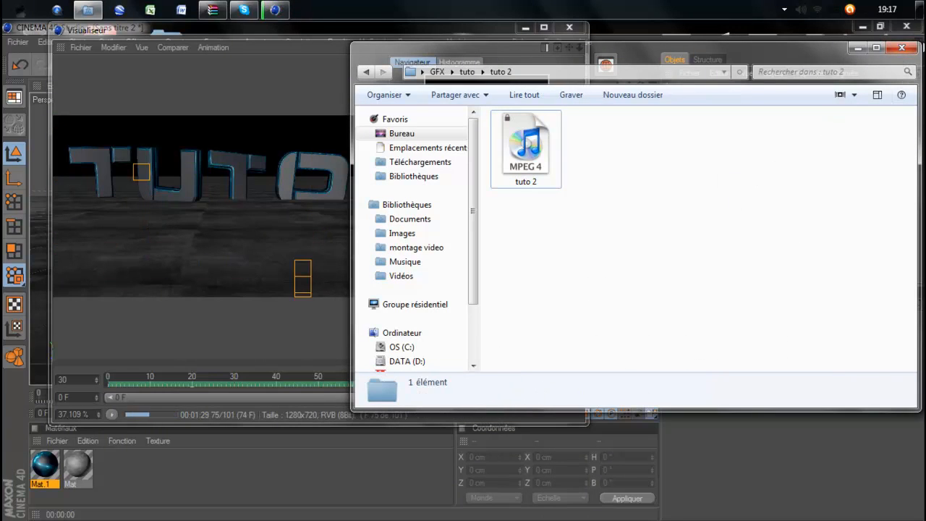
{"action": "left_click", "coordinate": [900, 48]}
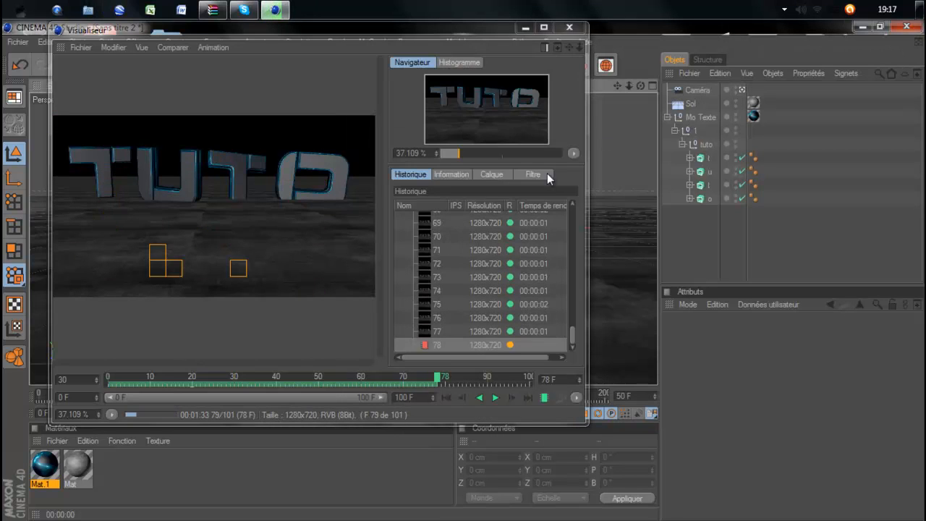
{"action": "mouse_move", "coordinate": [654, 496]}
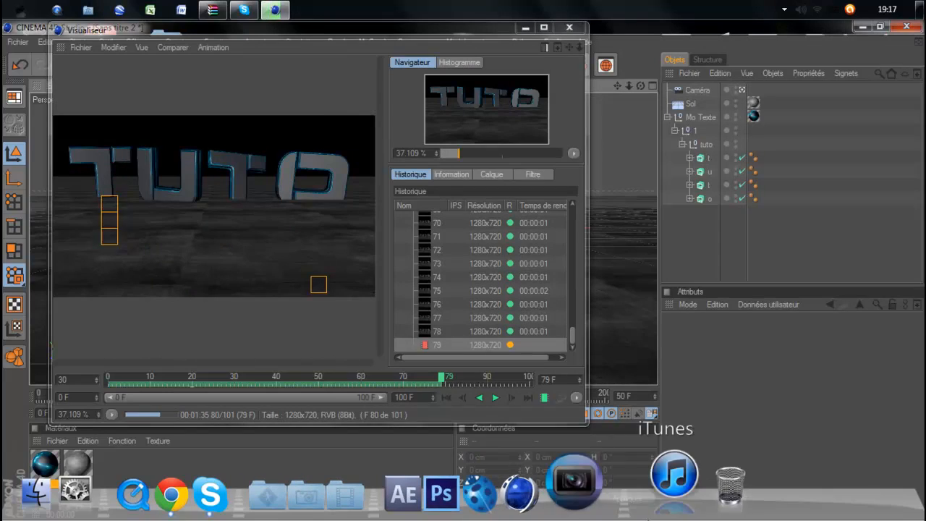
{"action": "left_click", "coordinate": [851, 501]}
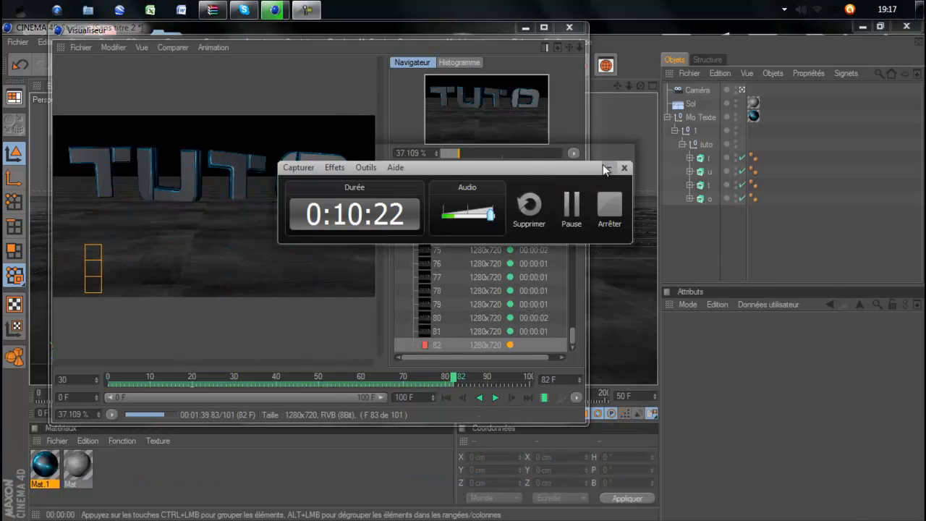
{"action": "left_click", "coordinate": [607, 168]}
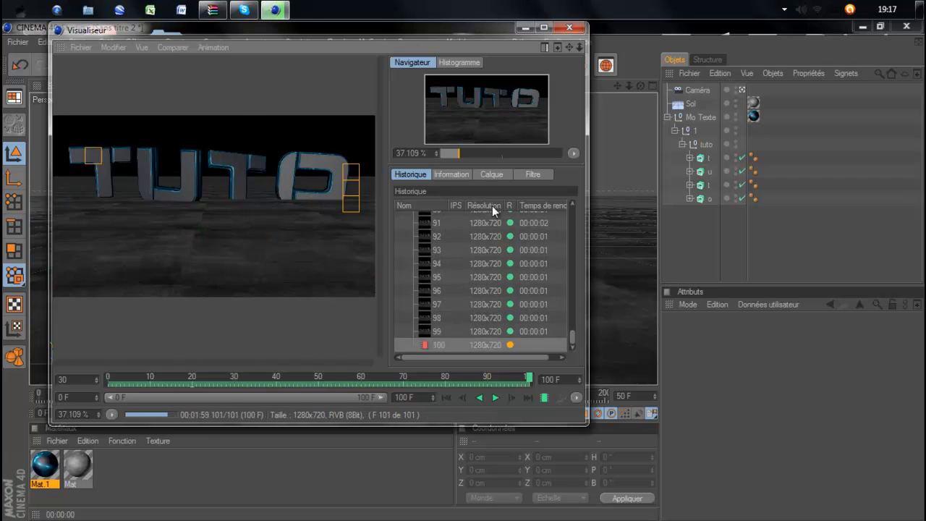
Minimize the Visualiseur and open the GFX > tuto > tuto 2 folder in a maximized Explorer window.
{"action": "left_click", "coordinate": [528, 29]}
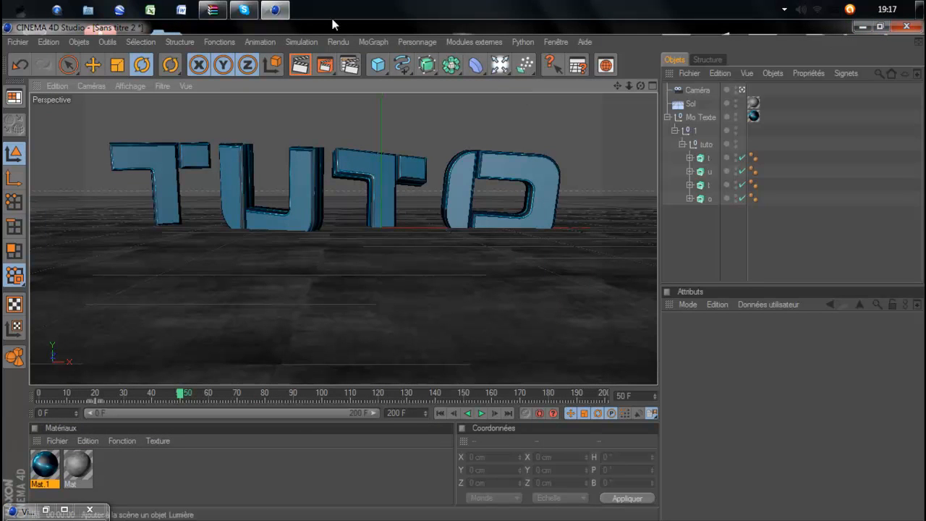
{"action": "left_click", "coordinate": [93, 10]}
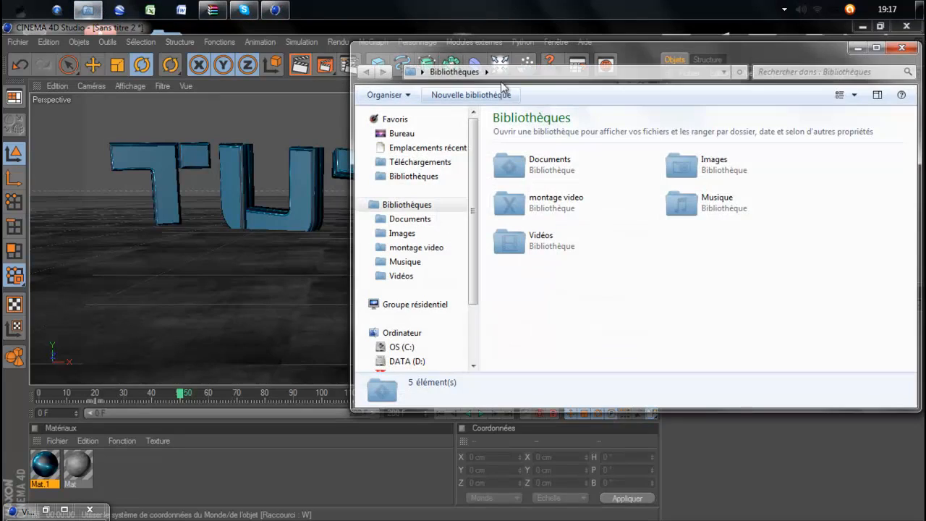
{"action": "left_click", "coordinate": [878, 49]}
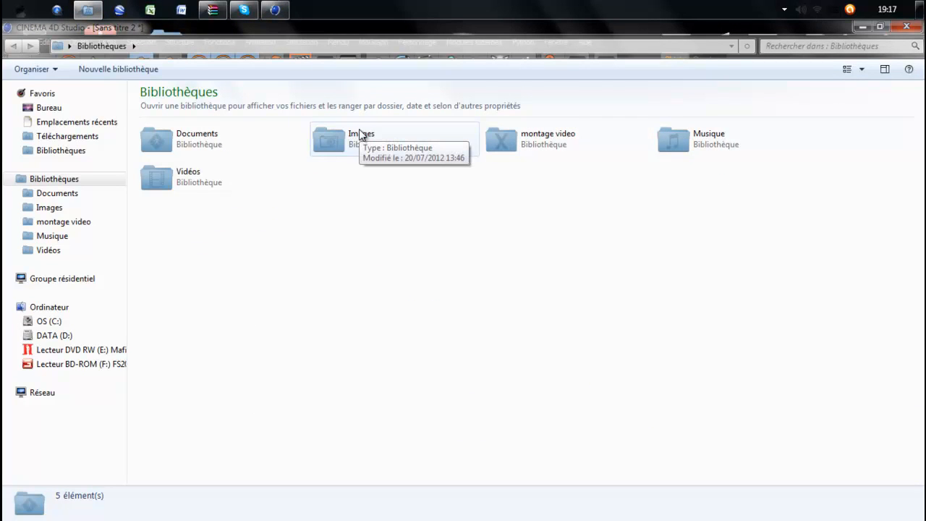
{"action": "left_click", "coordinate": [47, 107]}
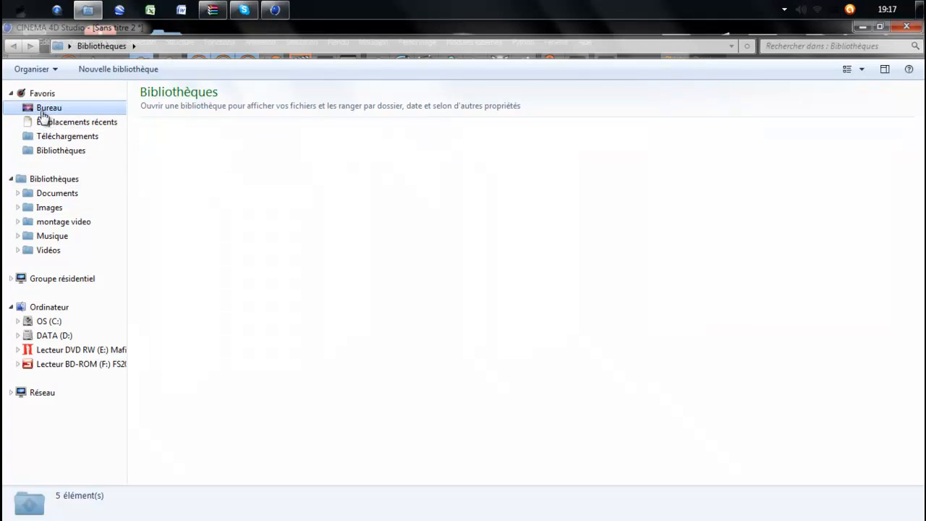
{"action": "double_click", "coordinate": [585, 170]}
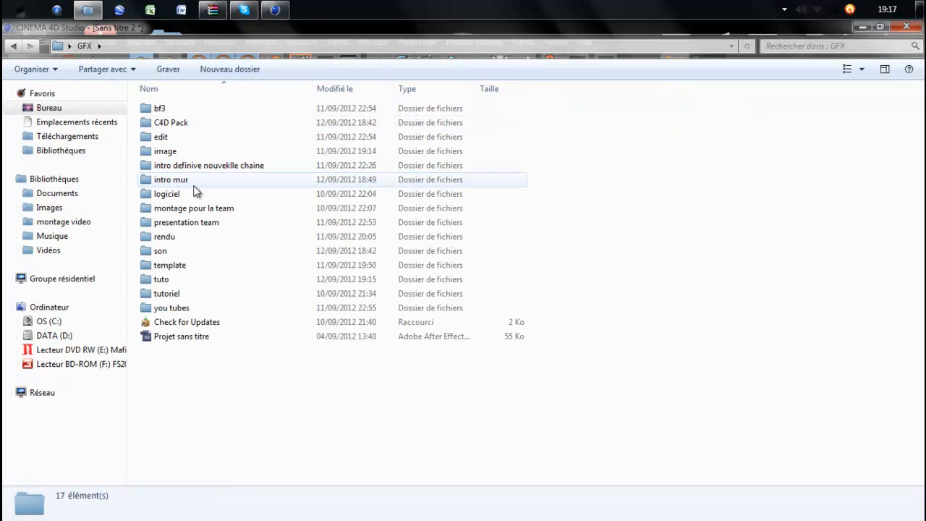
{"action": "double_click", "coordinate": [162, 279]}
{"action": "double_click", "coordinate": [177, 125]}
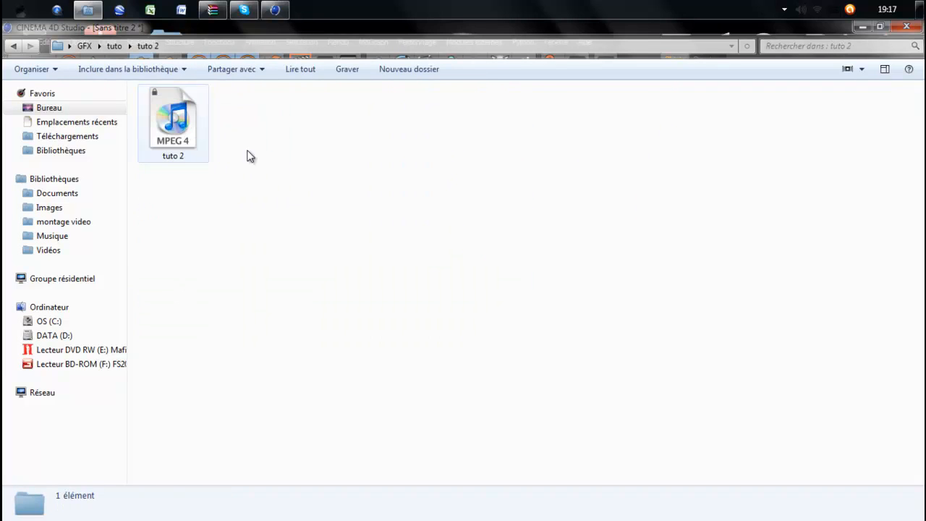
Play the rendered tuto 2 video in an enlarged player, pause it on the full TUTO text, and close the player.
{"action": "left_click", "coordinate": [178, 154]}
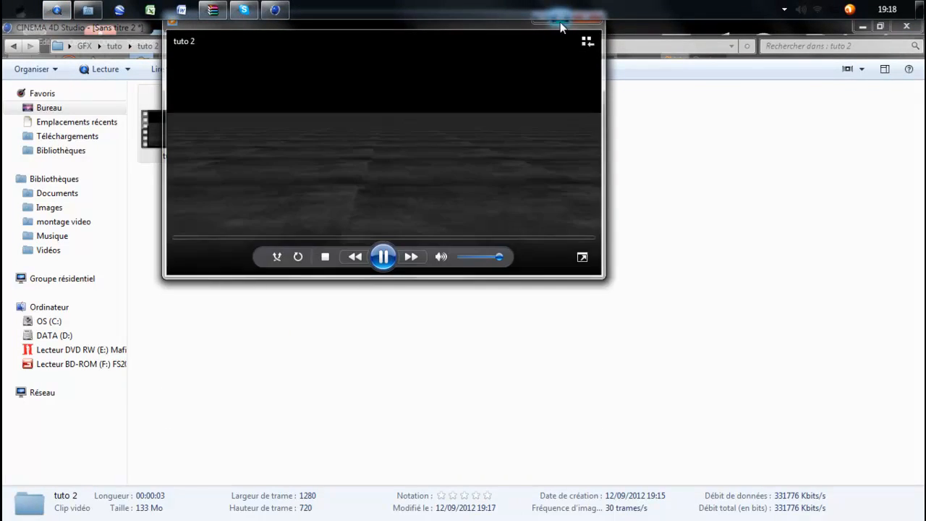
{"action": "left_click_drag", "start_coordinate": [560, 22], "coordinate": [559, 20]}
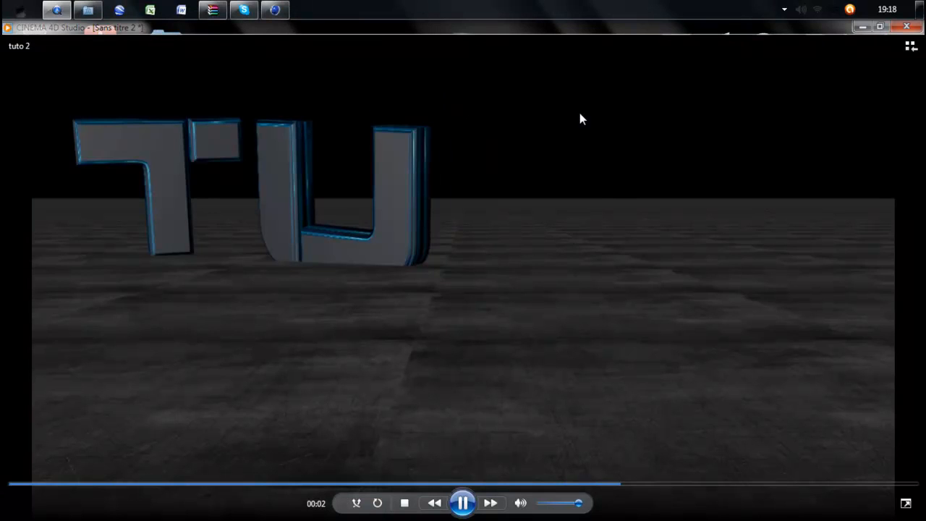
{"action": "left_click", "coordinate": [464, 503]}
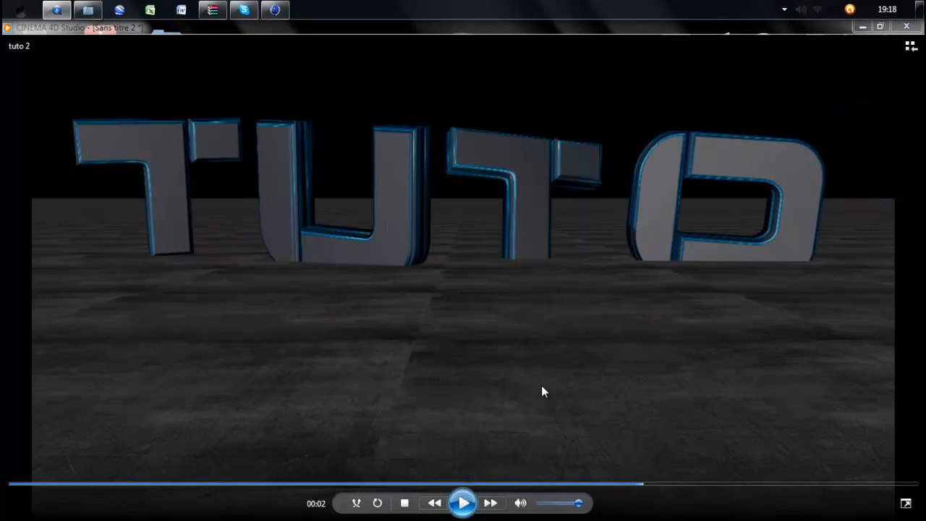
{"action": "left_click", "coordinate": [880, 27]}
{"action": "left_click_drag", "start_coordinate": [503, 34], "coordinate": [492, 87]}
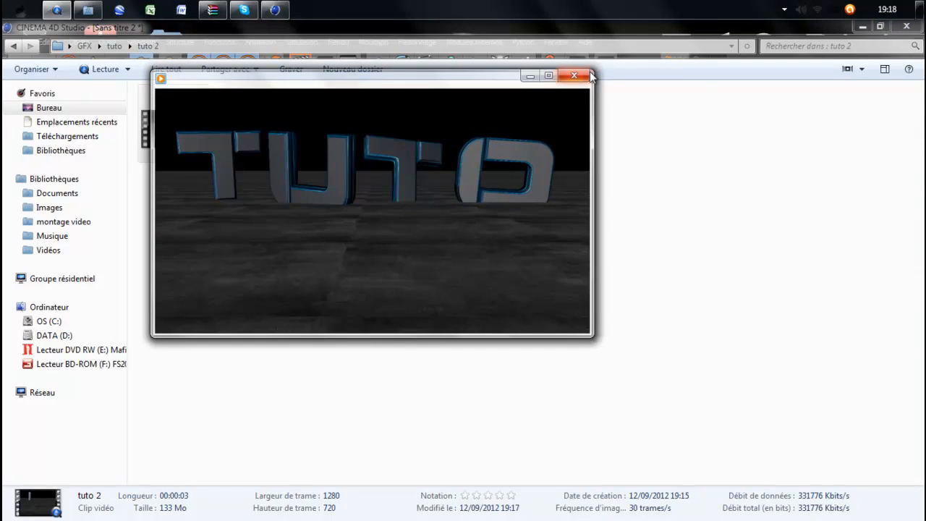
{"action": "left_click", "coordinate": [574, 77]}
Minimize Cinema 4D and switch to Camtasia Studio with an empty project.
{"action": "left_click", "coordinate": [504, 191]}
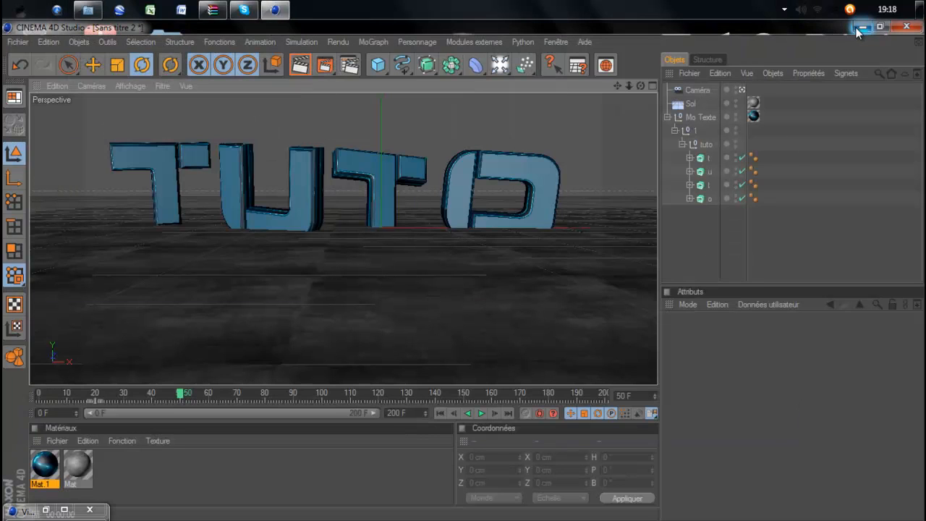
{"action": "left_click", "coordinate": [857, 28]}
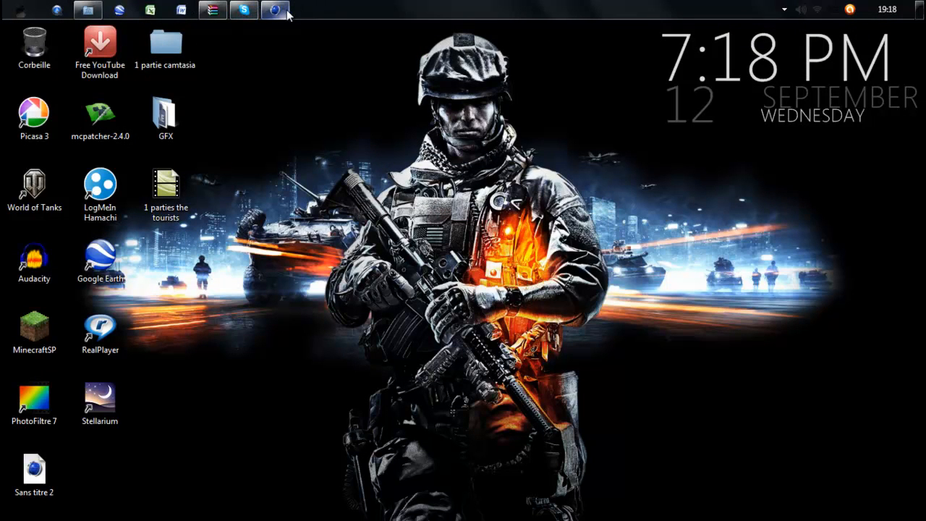
{"action": "mouse_move", "coordinate": [506, 489]}
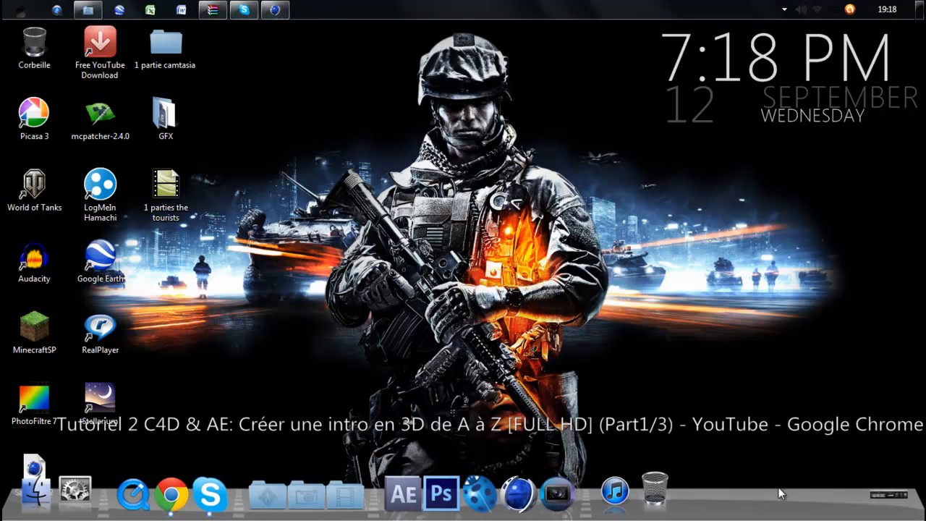
{"action": "left_click", "coordinate": [816, 481]}
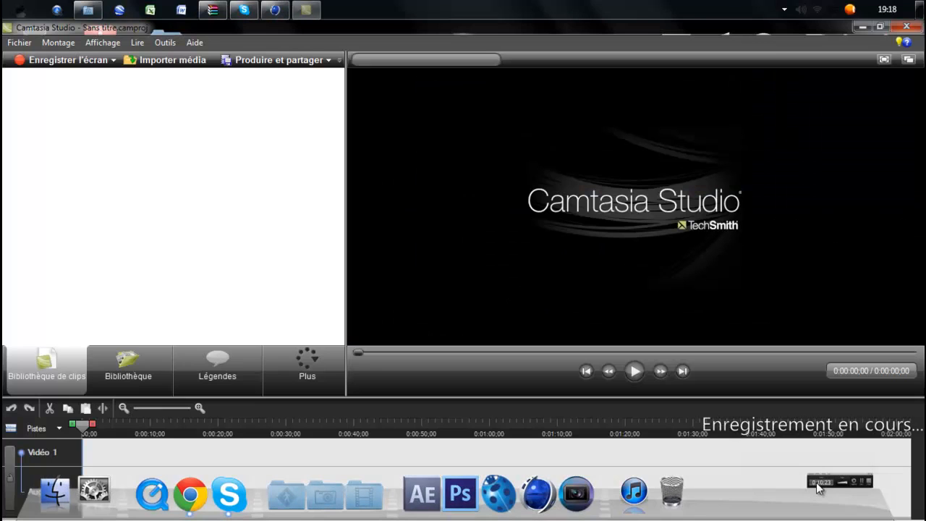
Add the tuto 2 video from its Explorer folder to the start of the Vidéo 1 track in Camtasia Studio.
{"action": "left_click", "coordinate": [88, 9]}
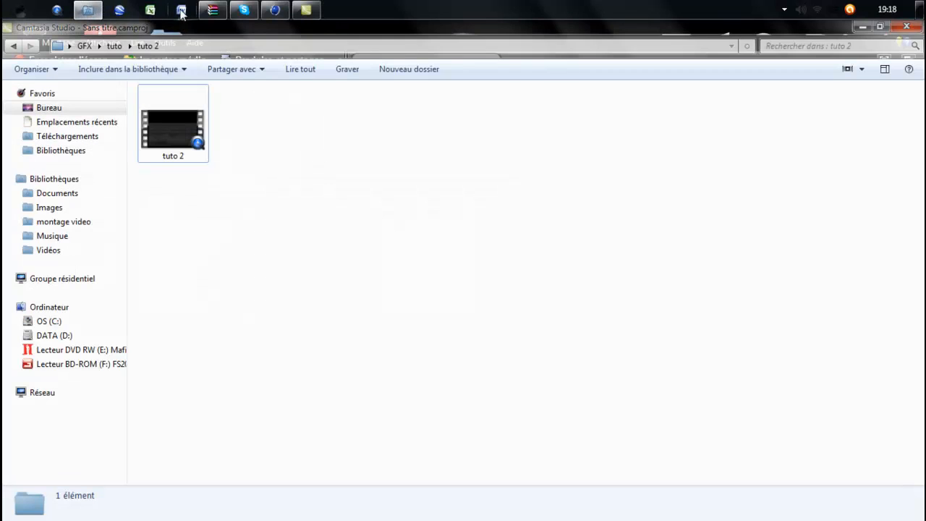
{"action": "left_click", "coordinate": [880, 28]}
{"action": "left_click_drag", "start_coordinate": [571, 49], "coordinate": [579, 29]}
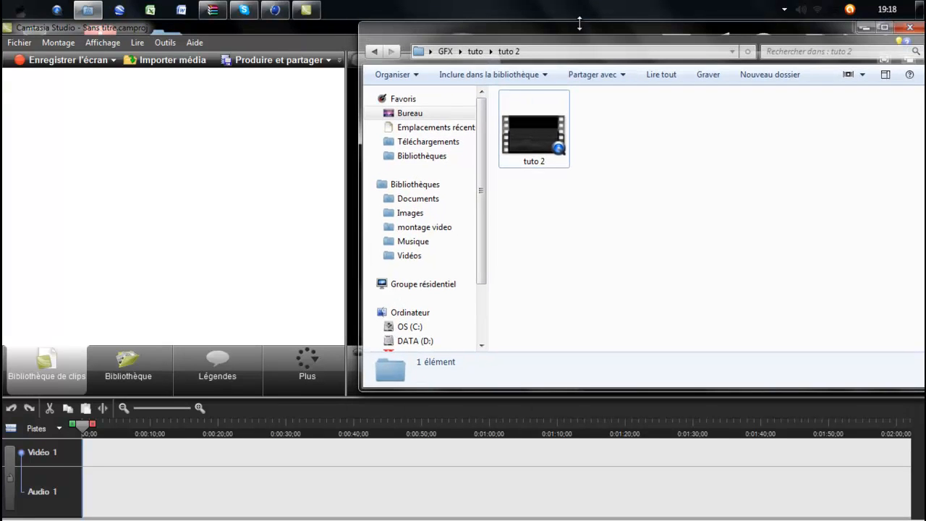
{"action": "left_click", "coordinate": [528, 134]}
{"action": "left_click_drag", "start_coordinate": [491, 172], "coordinate": [86, 455]}
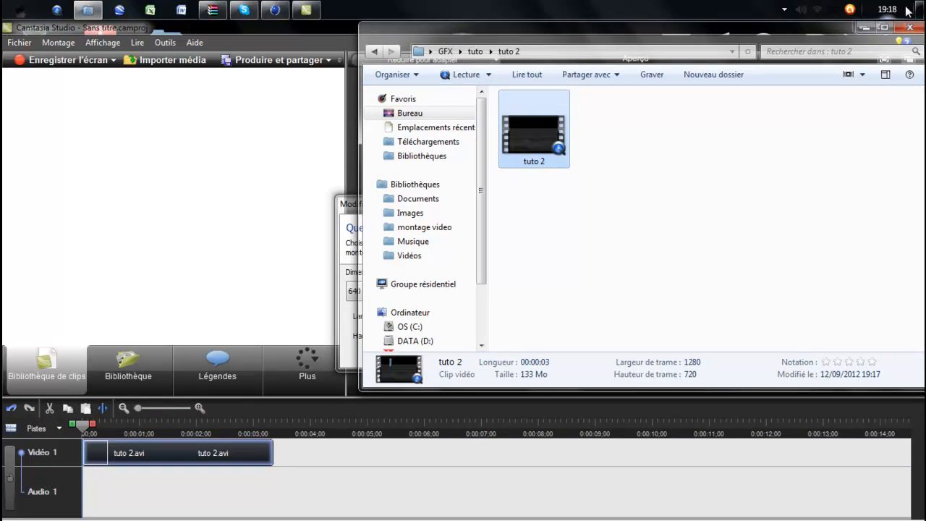
Minimize the folder window and set the project's editing dimensions to 1280 x 720, YouTube et HD.
{"action": "left_click", "coordinate": [864, 29]}
{"action": "left_click", "coordinate": [426, 291]}
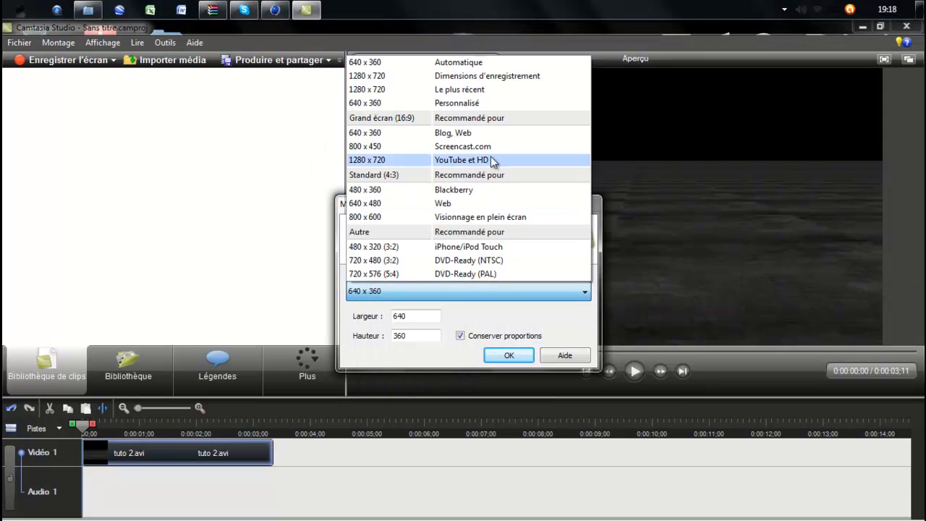
{"action": "left_click", "coordinate": [476, 160]}
{"action": "left_click", "coordinate": [509, 355]}
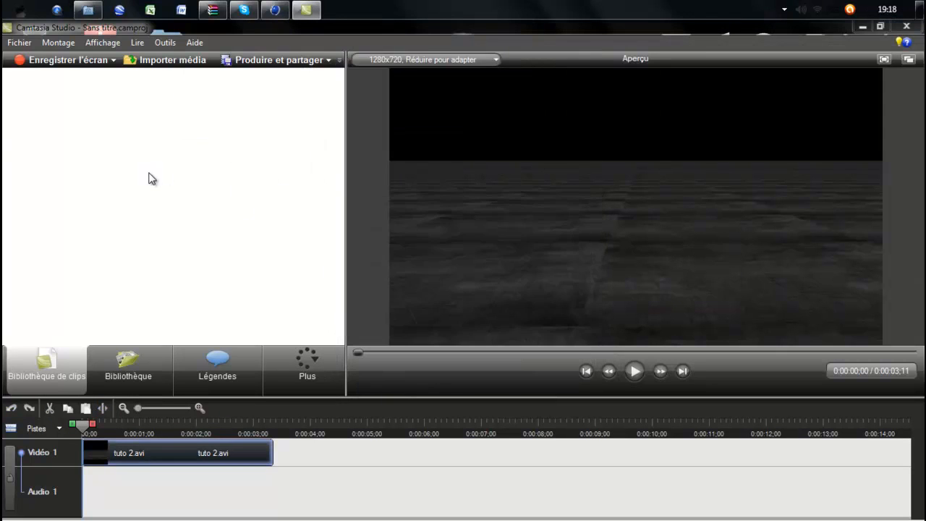
Open the son folder inside GFX on the desktop and audition the Jet Swell Low sound.
{"action": "left_click", "coordinate": [24, 45]}
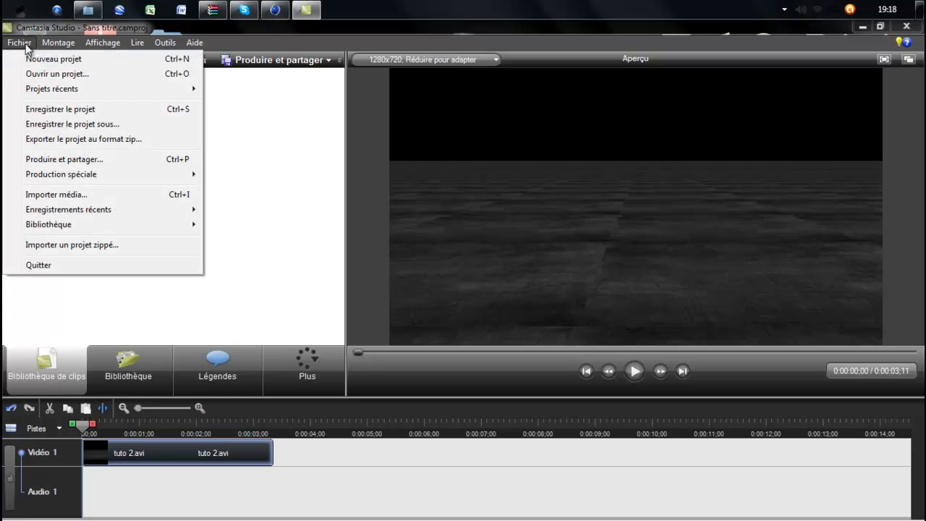
{"action": "left_click", "coordinate": [87, 10]}
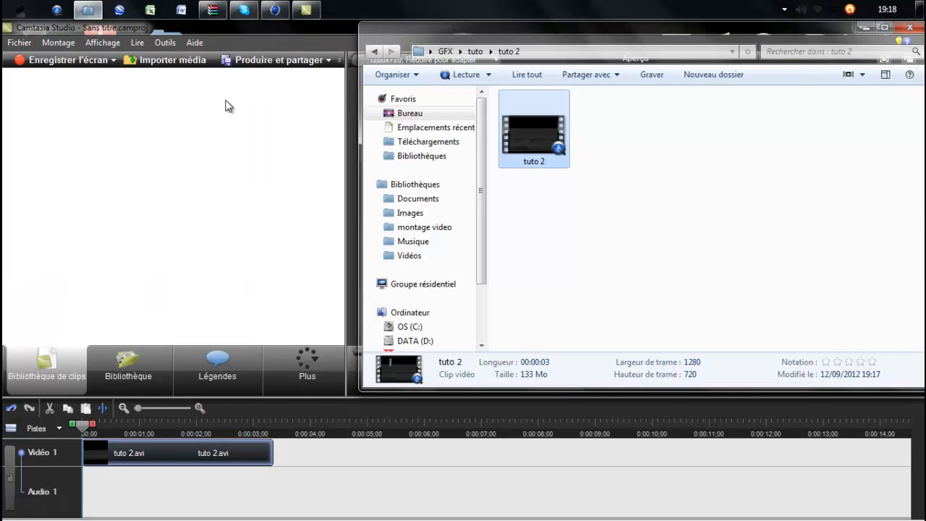
{"action": "left_click", "coordinate": [412, 114]}
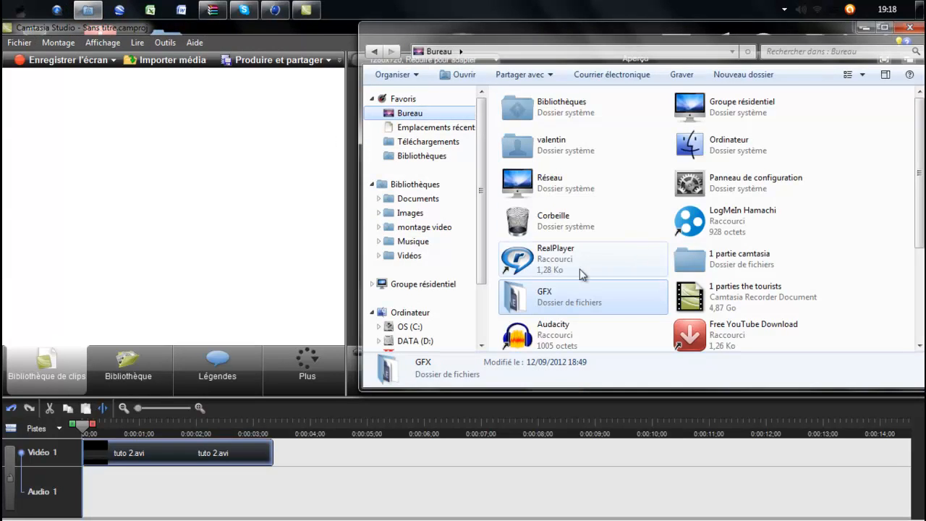
{"action": "double_click", "coordinate": [561, 293]}
{"action": "double_click", "coordinate": [554, 258]}
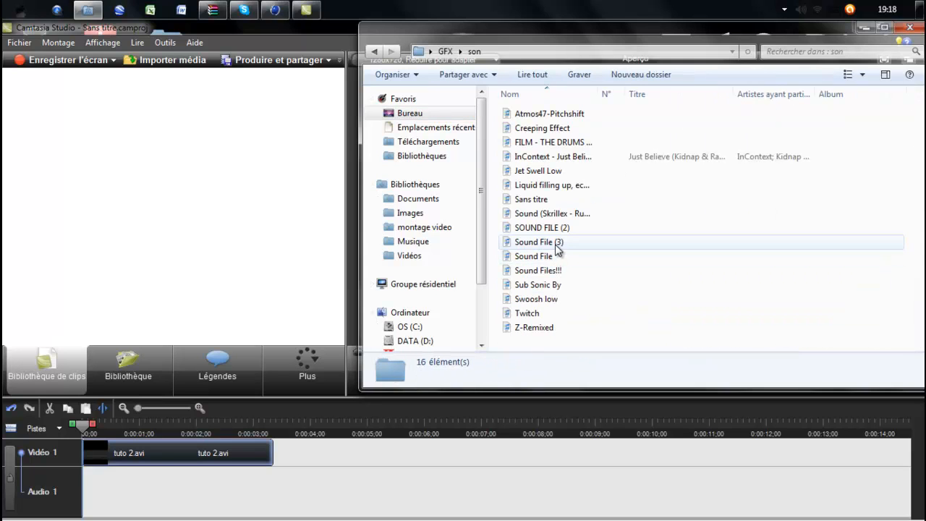
{"action": "double_click", "coordinate": [535, 171]}
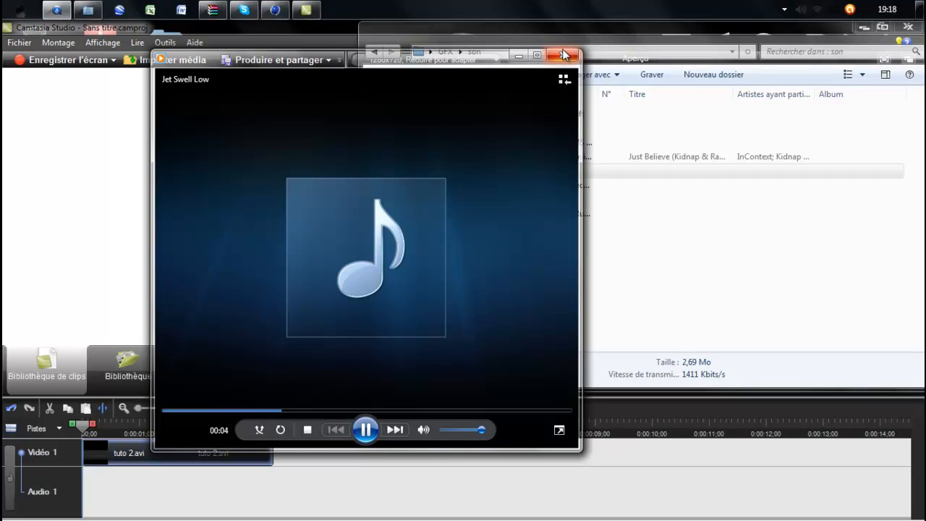
{"action": "left_click", "coordinate": [563, 58]}
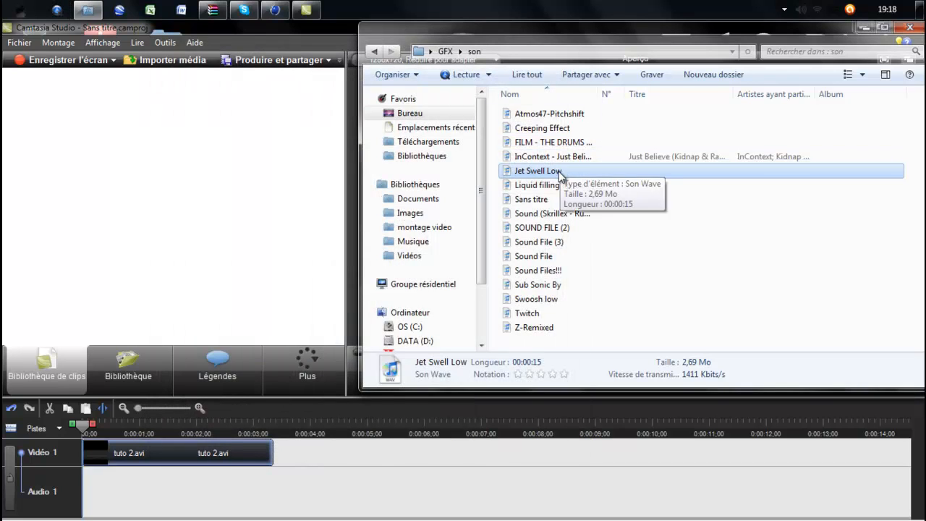
Add Jet Swell Low to the start of the Audio 2 track and display the Audio 3 track.
{"action": "left_click_drag", "start_coordinate": [318, 337], "coordinate": [88, 487]}
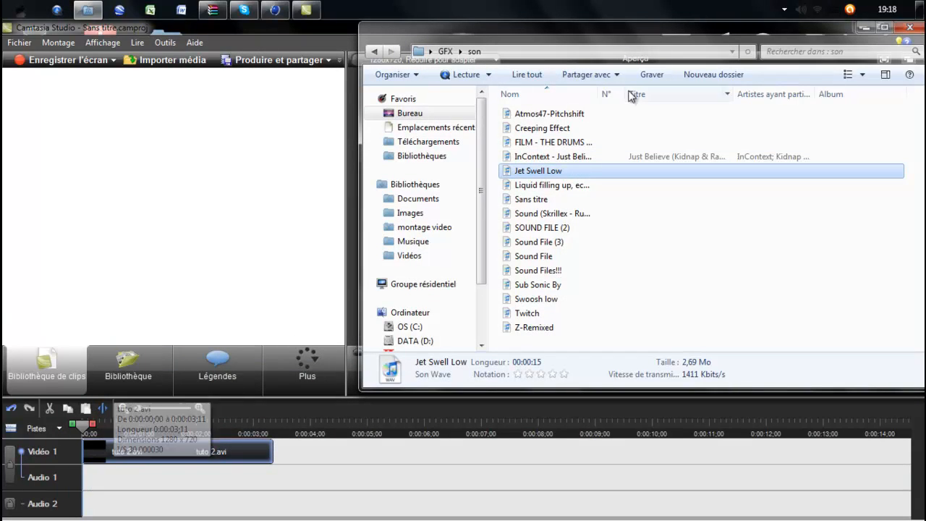
{"action": "left_click_drag", "start_coordinate": [539, 174], "coordinate": [85, 509]}
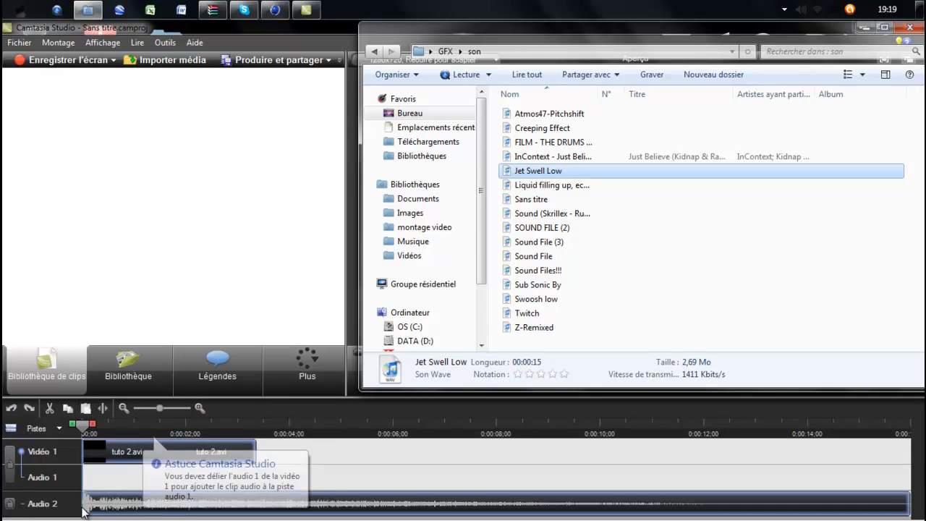
{"action": "left_click", "coordinate": [46, 431]}
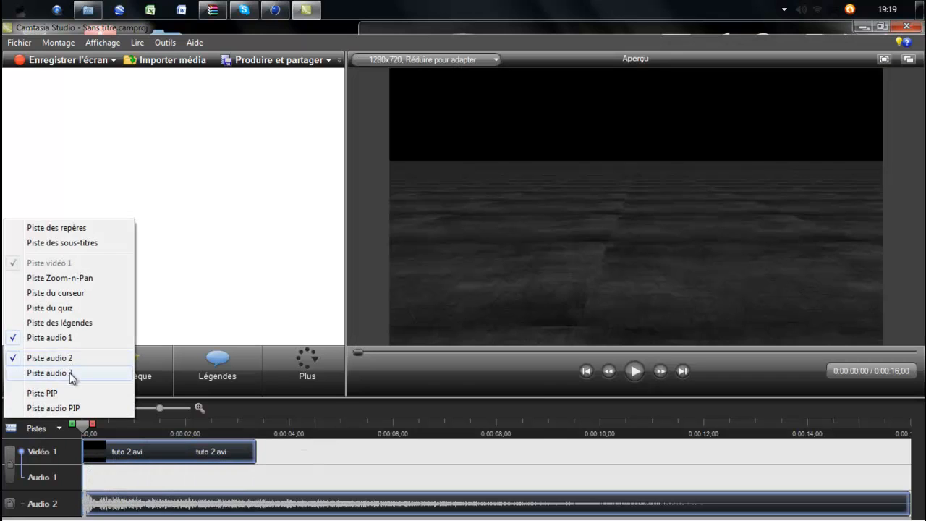
{"action": "left_click", "coordinate": [68, 373]}
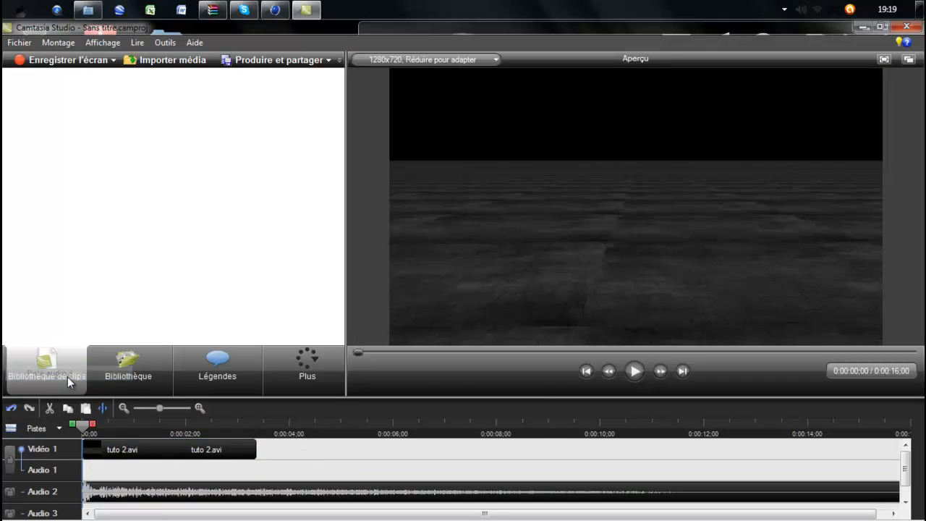
Preview the intro to find where the first letter appears and shift the Jet Swell Low clip to start at 0:00:00;22.
{"action": "left_click", "coordinate": [632, 373]}
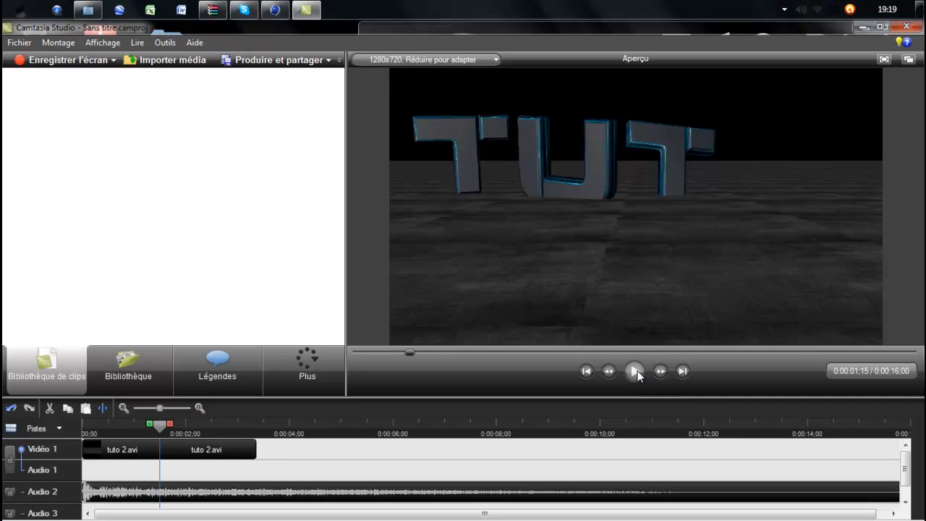
{"action": "left_click", "coordinate": [216, 448]}
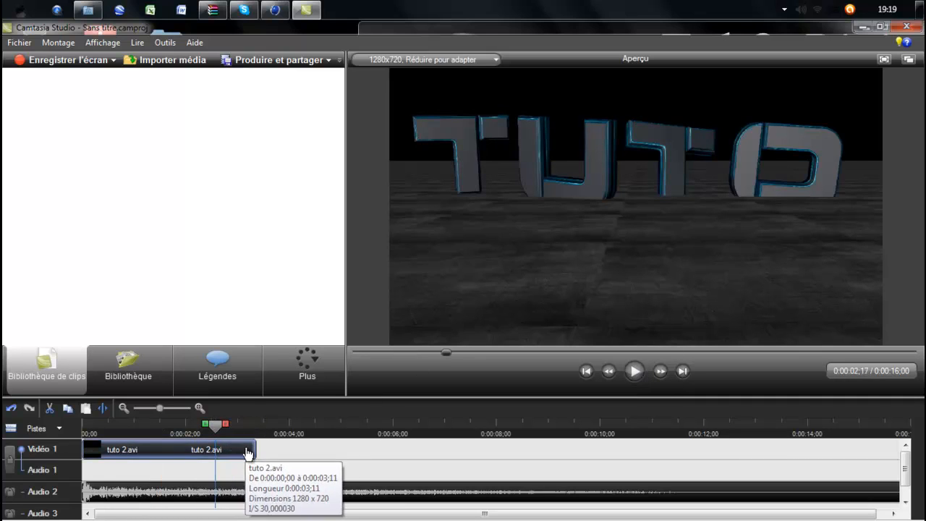
{"action": "left_click_drag", "start_coordinate": [216, 431], "coordinate": [163, 433]}
{"action": "left_click_drag", "start_coordinate": [93, 436], "coordinate": [110, 438]}
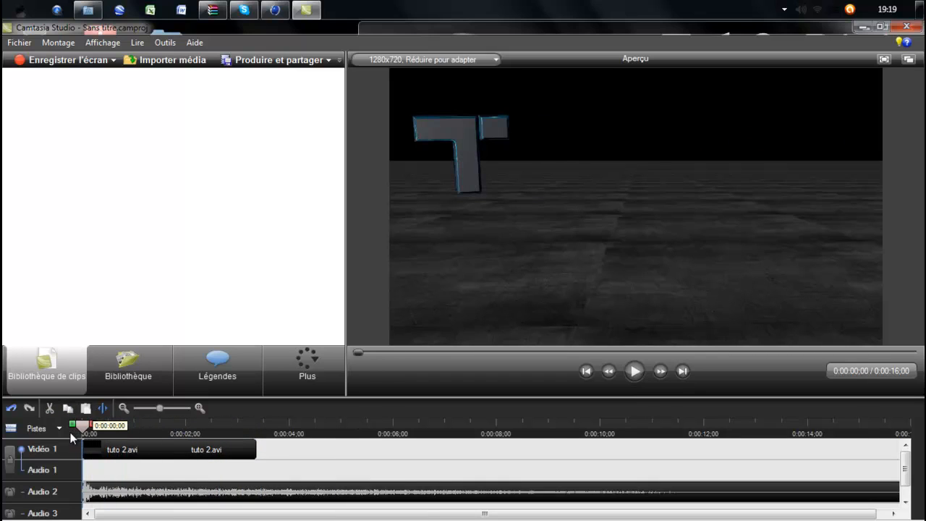
{"action": "left_click_drag", "start_coordinate": [102, 432], "coordinate": [120, 432]}
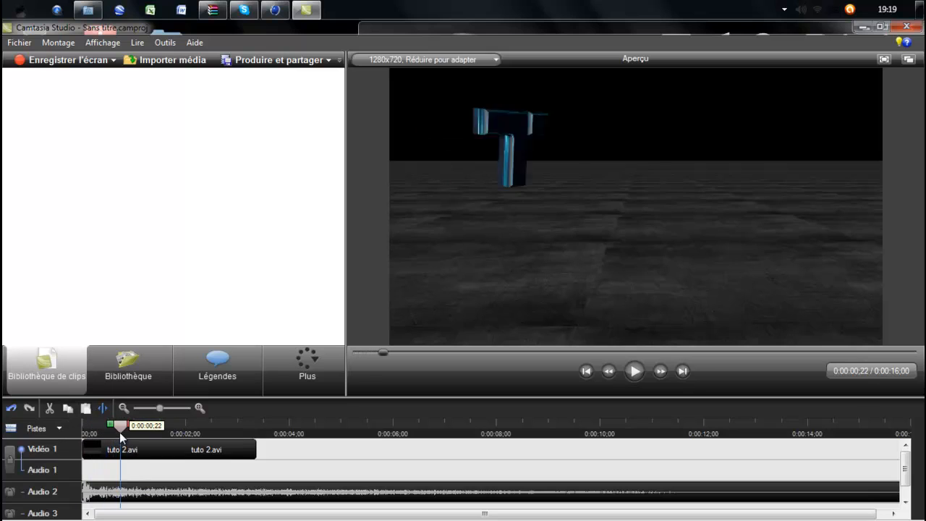
{"action": "left_click_drag", "start_coordinate": [88, 494], "coordinate": [131, 492]}
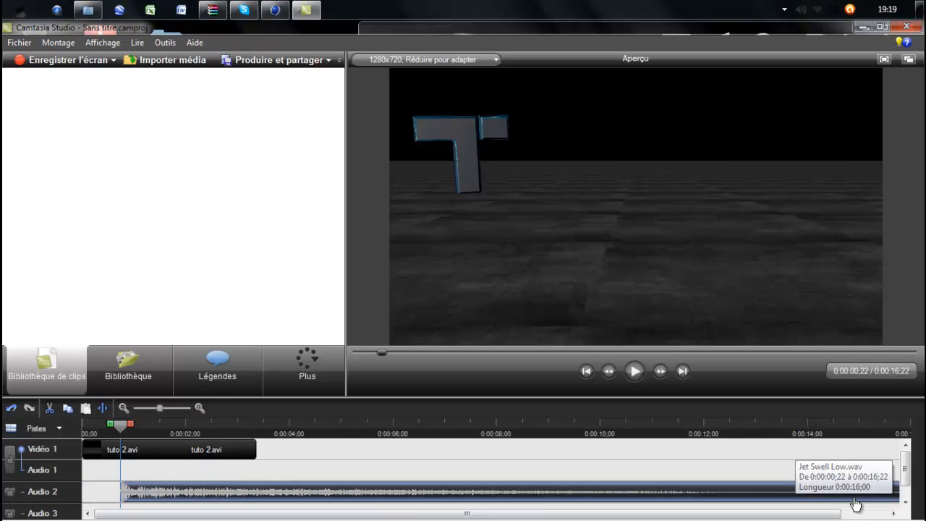
{"action": "mouse_move", "coordinate": [831, 518]}
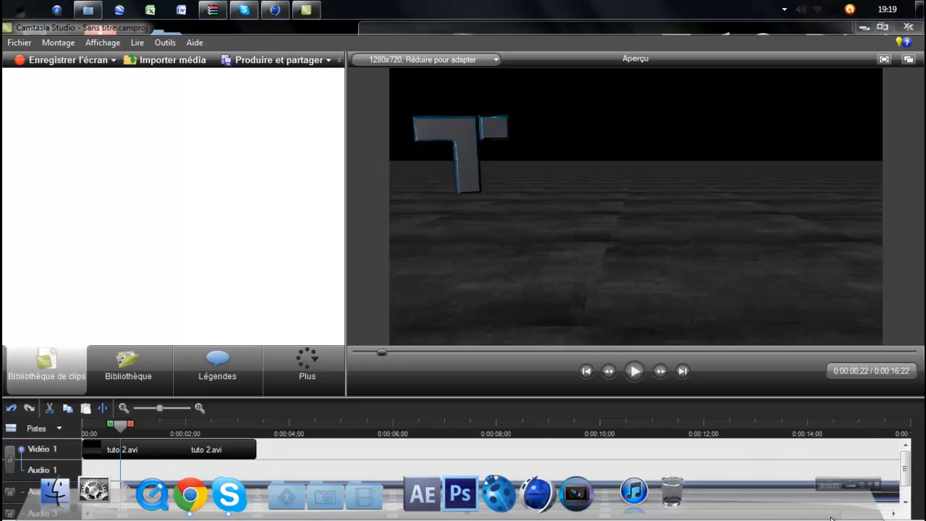
{"action": "left_click", "coordinate": [787, 465]}
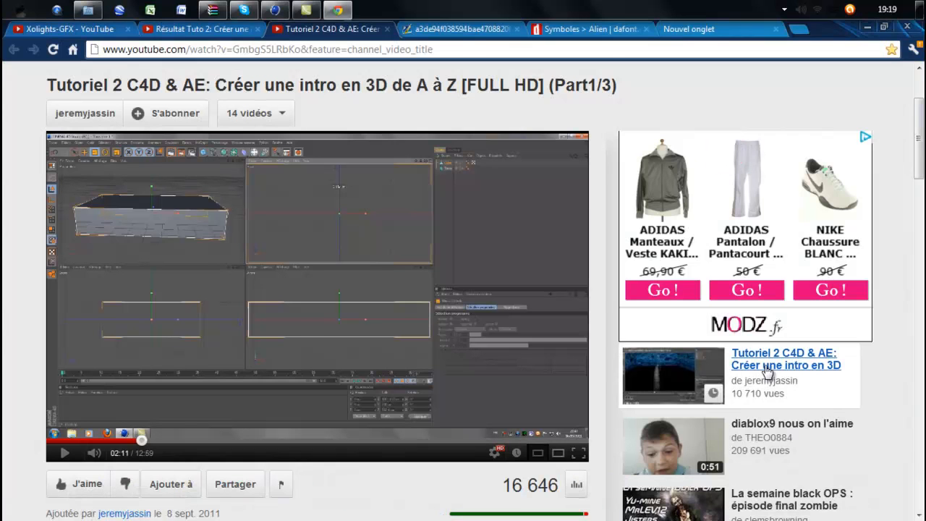
{"action": "key", "text": "alt+Tab"}
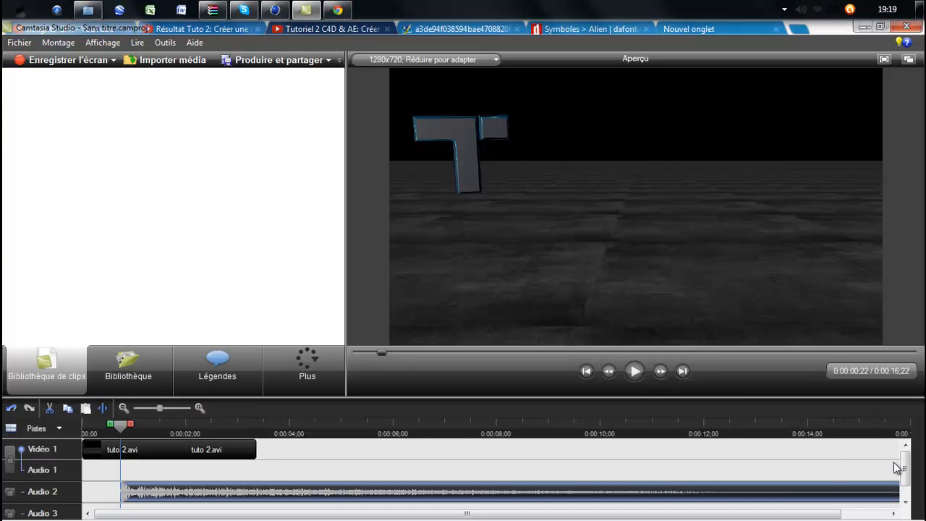
Trim the end of the Jet Swell Low clip on Audio 2 to about 0:00:03;12, level with the video's end.
{"action": "scroll", "coordinate": [898, 492], "scroll_direction": "right", "scroll_amount": 3}
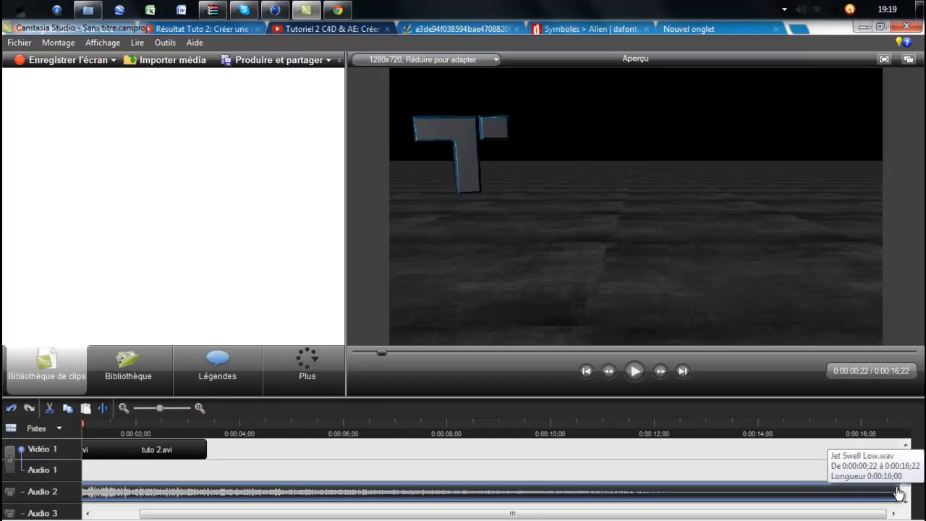
{"action": "left_click_drag", "start_coordinate": [899, 492], "coordinate": [260, 491]}
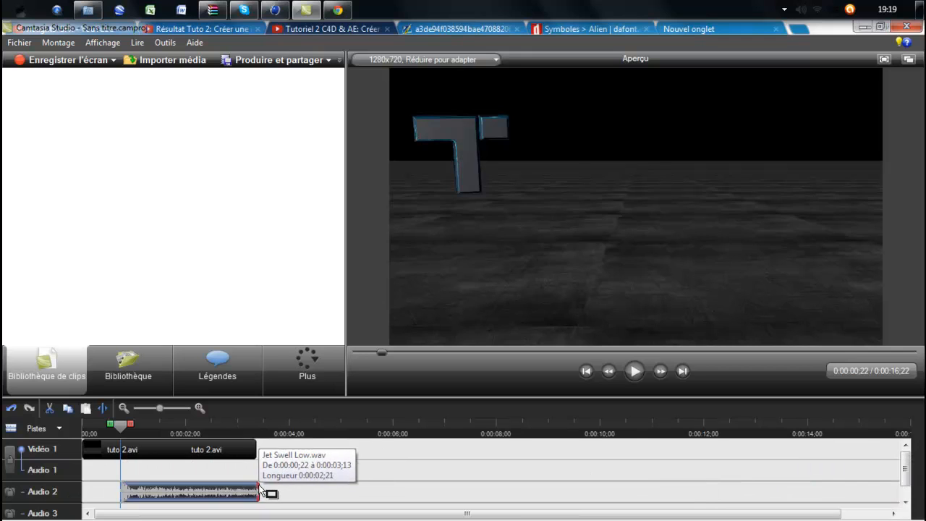
Audition the Liquid filling up and Creeping Effect sounds from the son folder.
{"action": "left_click", "coordinate": [88, 9]}
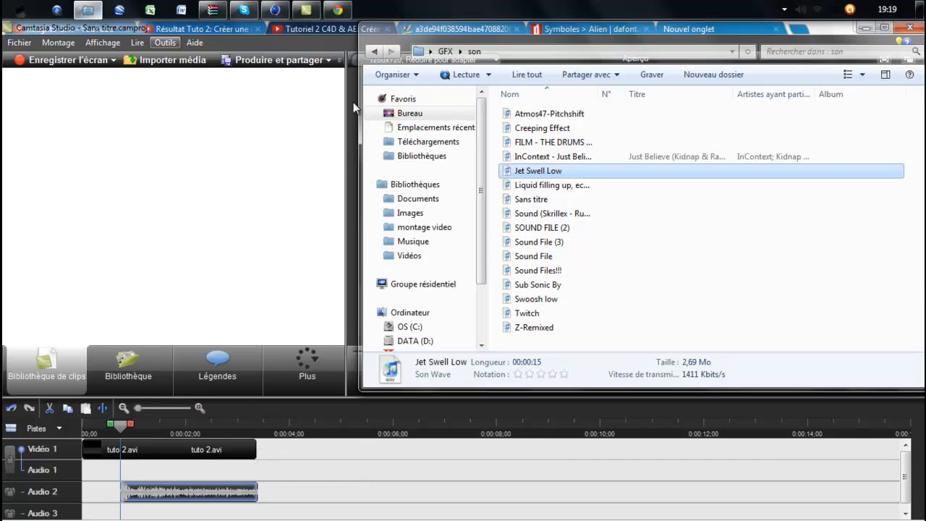
{"action": "double_click", "coordinate": [547, 185]}
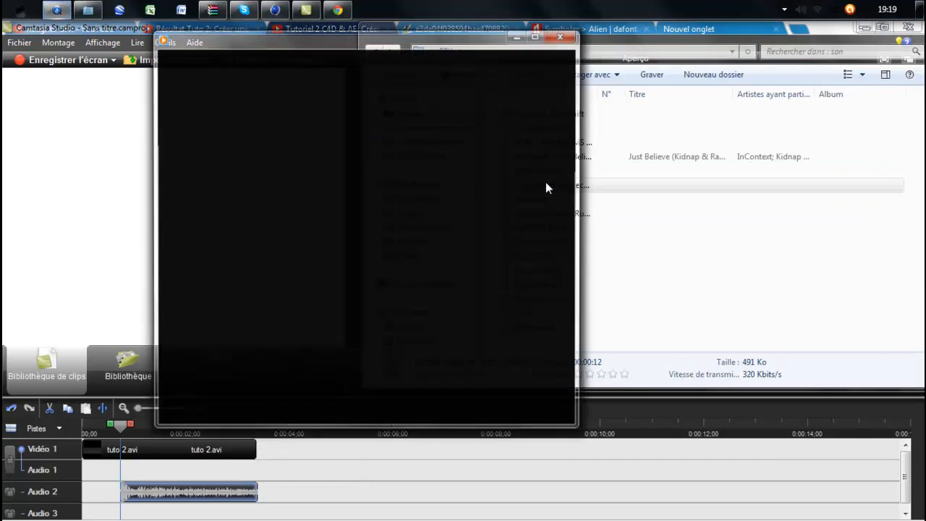
{"action": "left_click", "coordinate": [563, 36]}
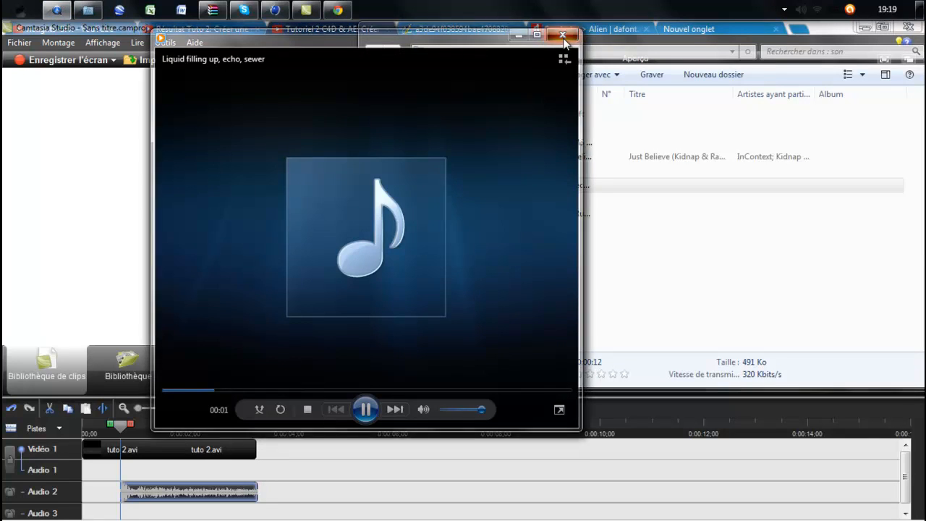
{"action": "left_click", "coordinate": [566, 128]}
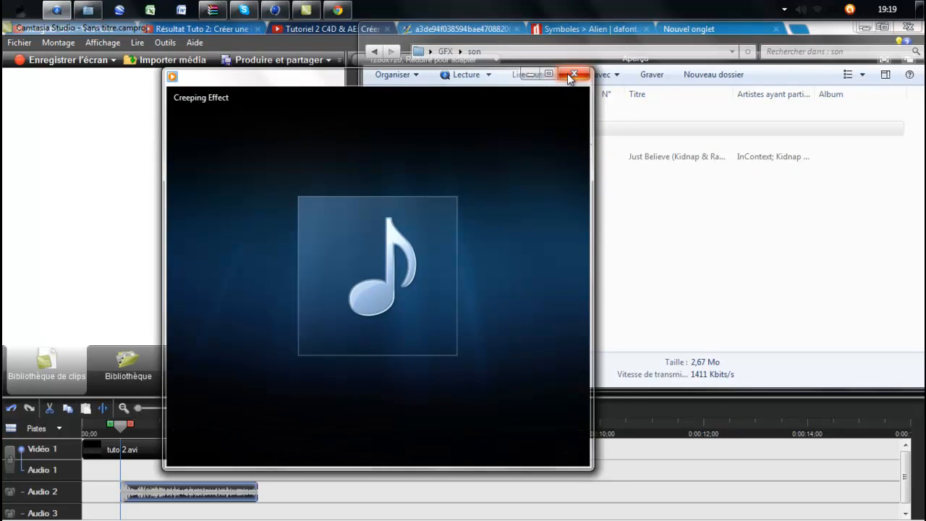
{"action": "mouse_move", "coordinate": [347, 367]}
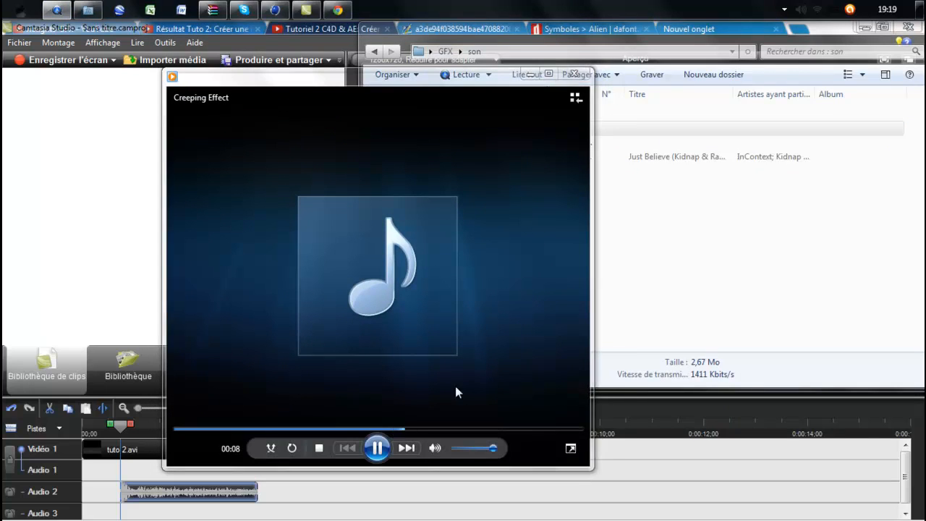
{"action": "left_click", "coordinate": [584, 71]}
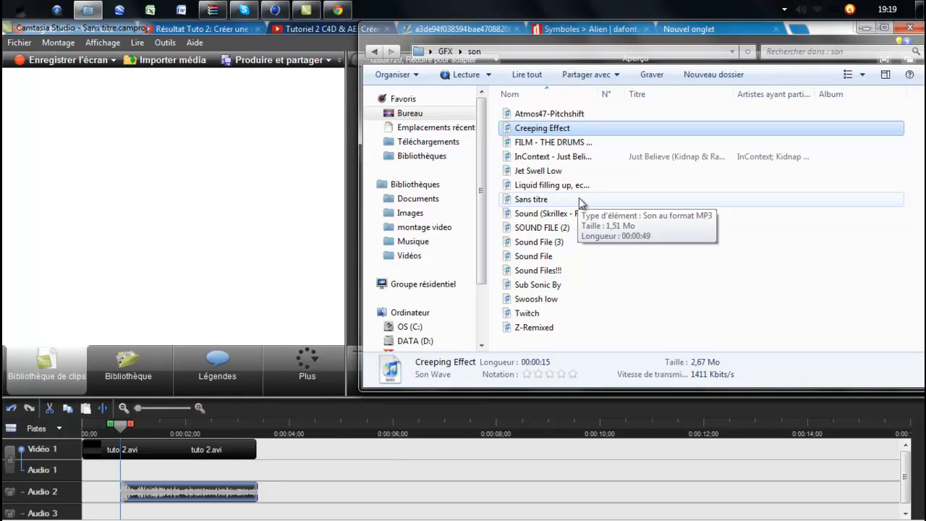
Audition the Sub Sonic By and Swoosh low sounds from the son folder.
{"action": "double_click", "coordinate": [577, 283]}
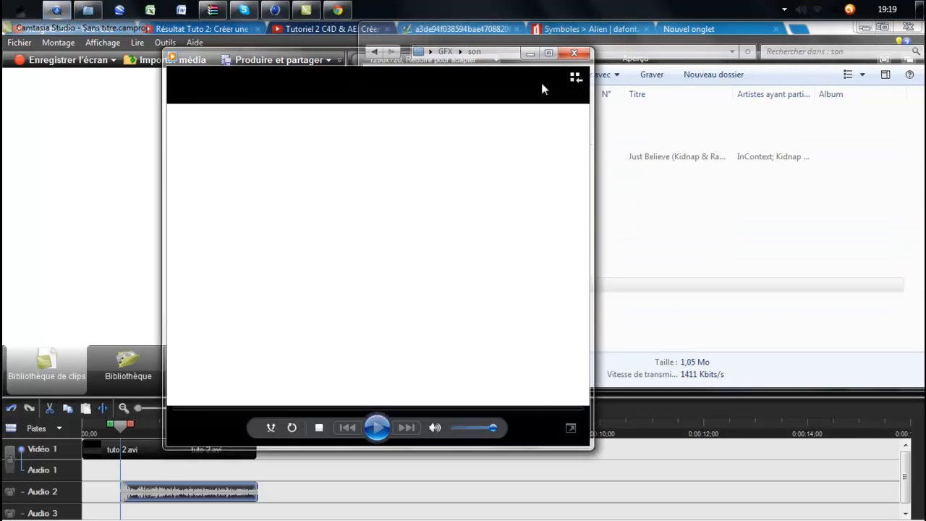
{"action": "left_click", "coordinate": [576, 56]}
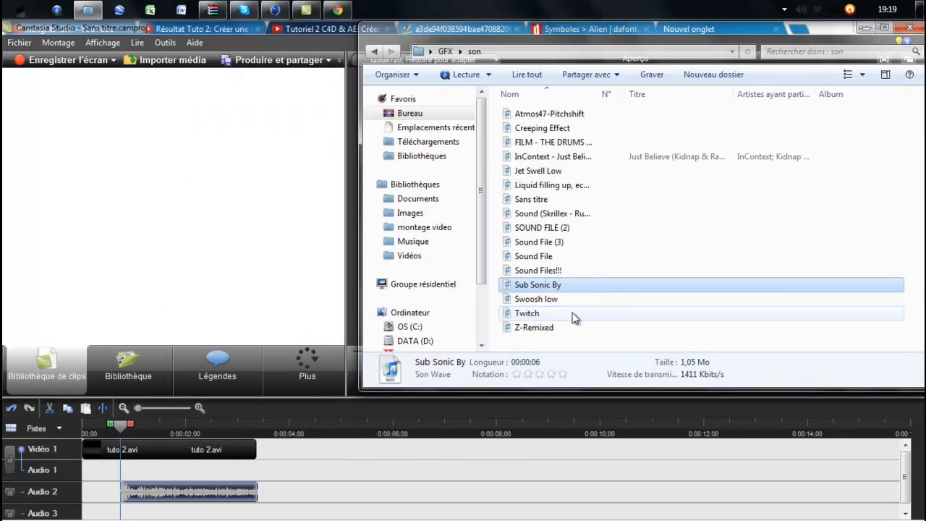
{"action": "double_click", "coordinate": [560, 301]}
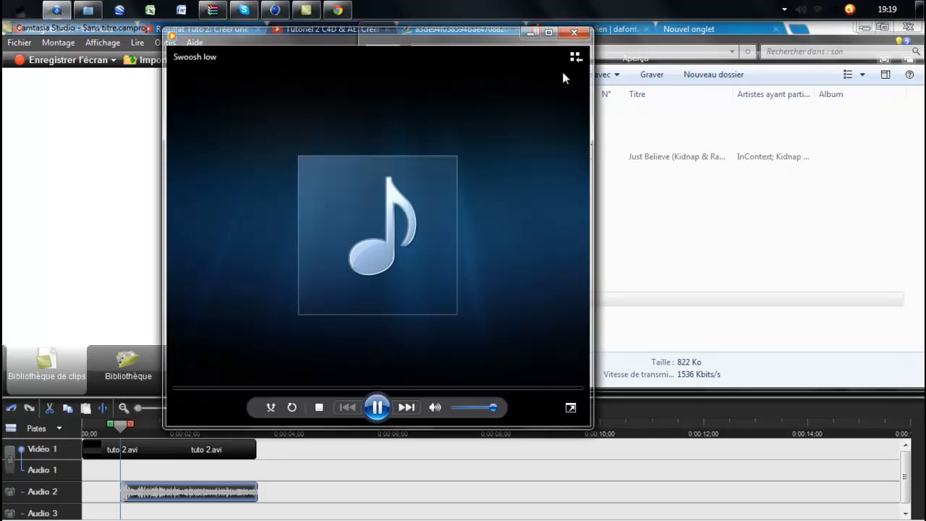
{"action": "left_click", "coordinate": [574, 34]}
Replace the Jet Swell Low clip on the Audio 2 track with Swoosh low, starting at 0:00:00;16.
{"action": "left_click", "coordinate": [242, 492]}
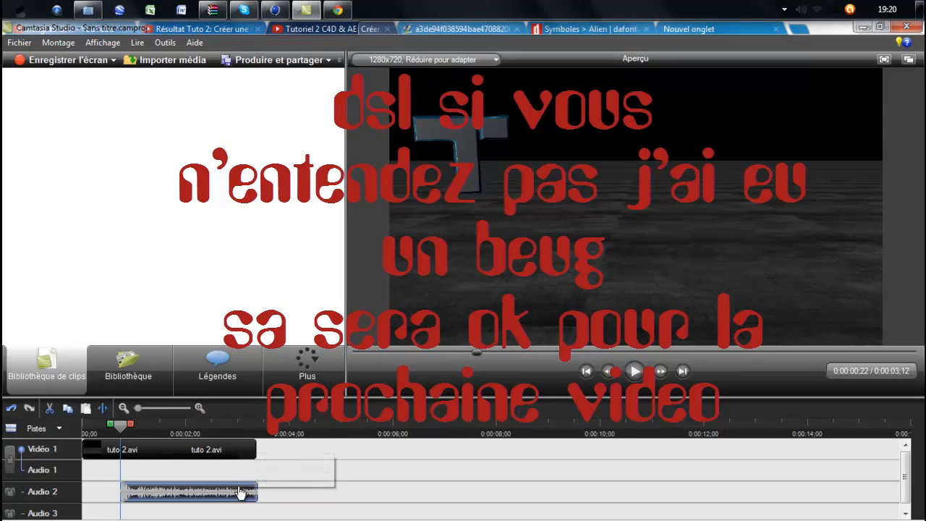
{"action": "left_click", "coordinate": [91, 11]}
{"action": "left_click_drag", "start_coordinate": [535, 299], "coordinate": [112, 492]}
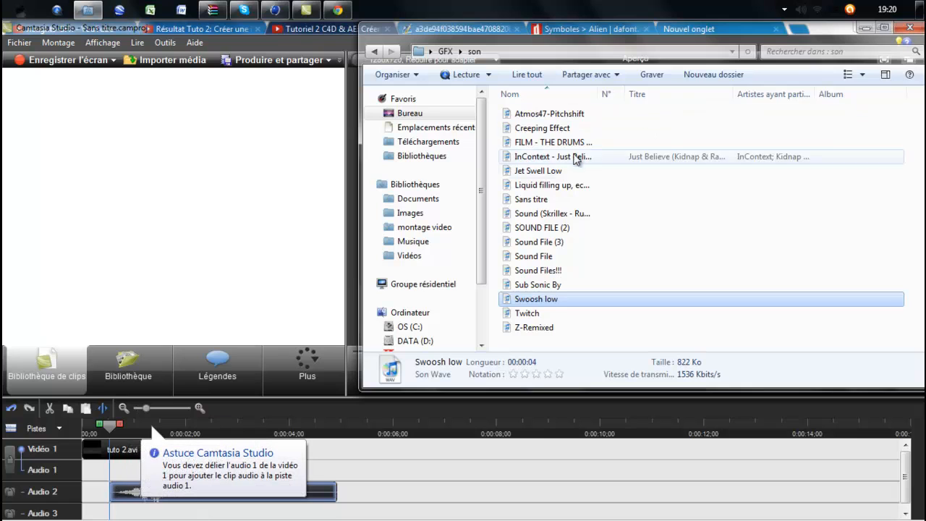
Audition the Z-Remixed sound and add it to the start of the Audio 3 track.
{"action": "left_click", "coordinate": [543, 327]}
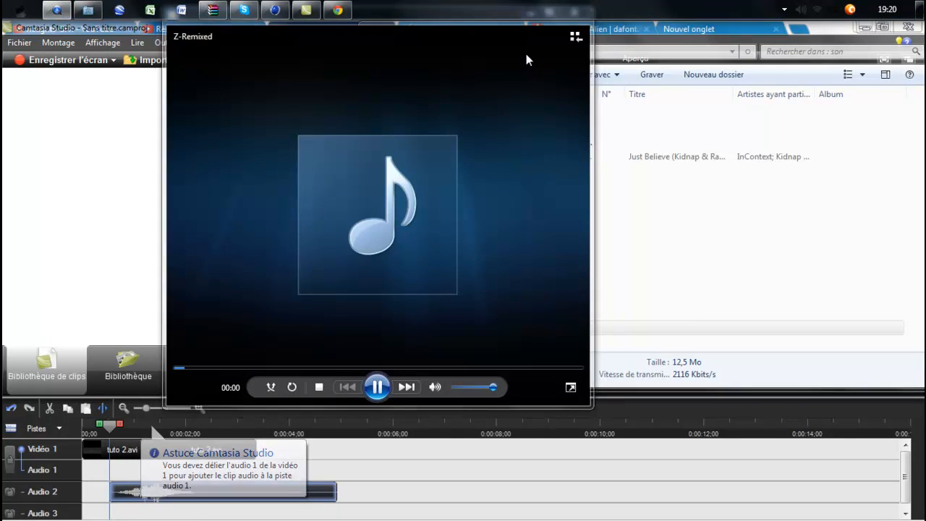
{"action": "double_click", "coordinate": [527, 55]}
{"action": "left_click", "coordinate": [913, 10]}
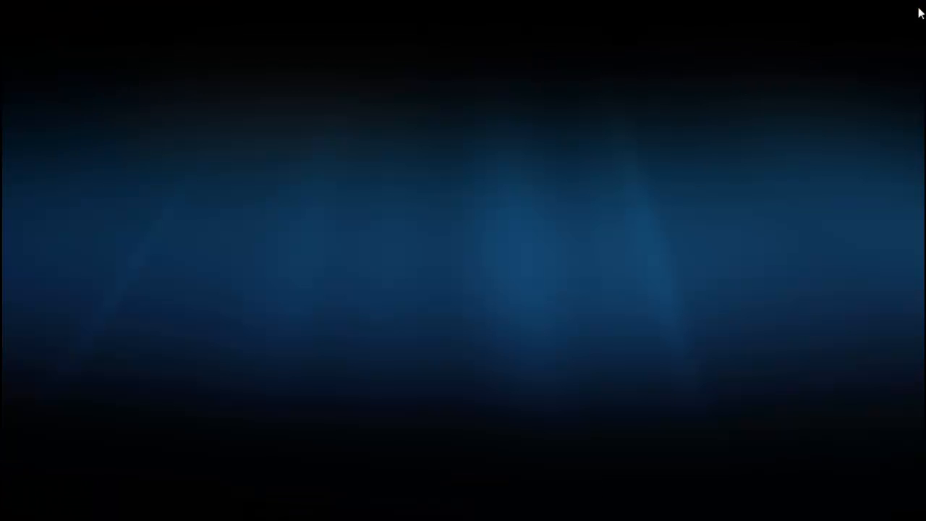
{"action": "left_click_drag", "start_coordinate": [550, 330], "coordinate": [78, 511]}
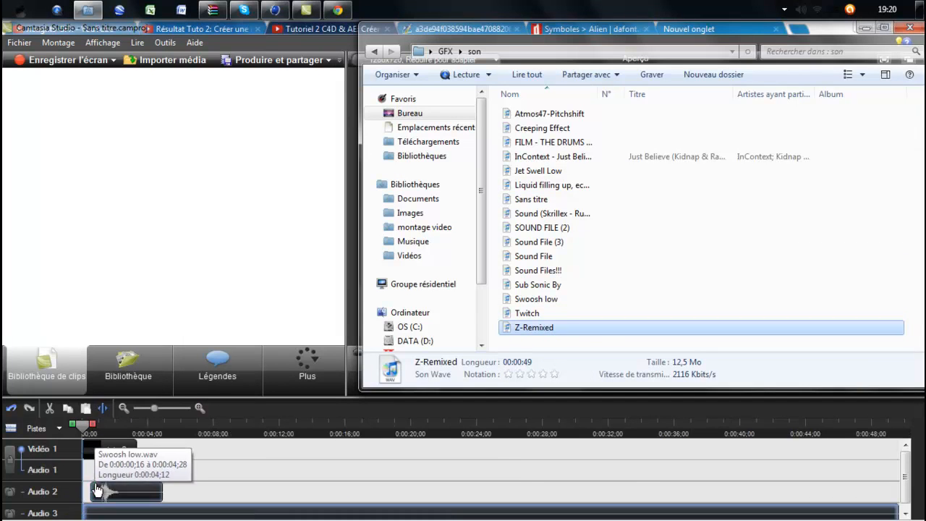
{"action": "left_click_drag", "start_coordinate": [906, 487], "coordinate": [908, 506]}
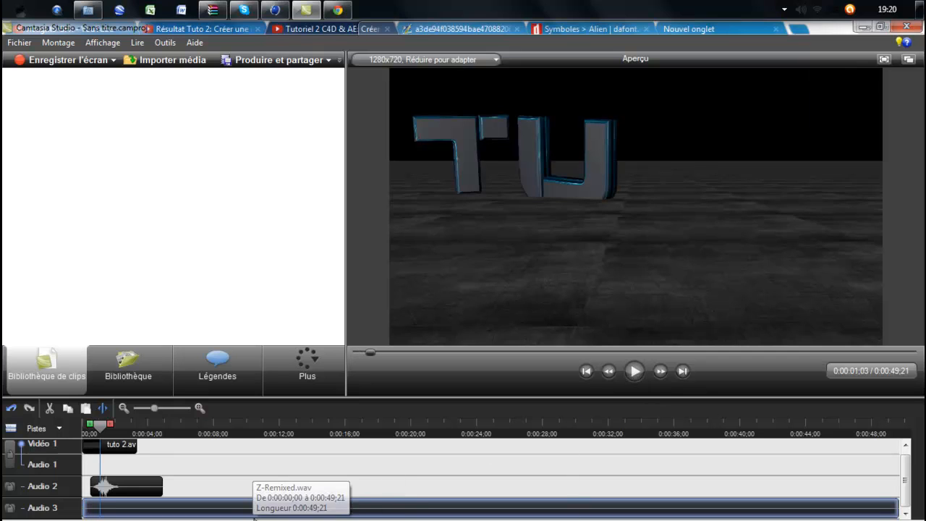
Replace the Z-Remixed clip on the Audio 3 track with the auditioned Sound (Skrillex - Ruffneck (FULL FLEX)) file, starting at 0:00:00;00.
{"action": "key", "text": "Delete"}
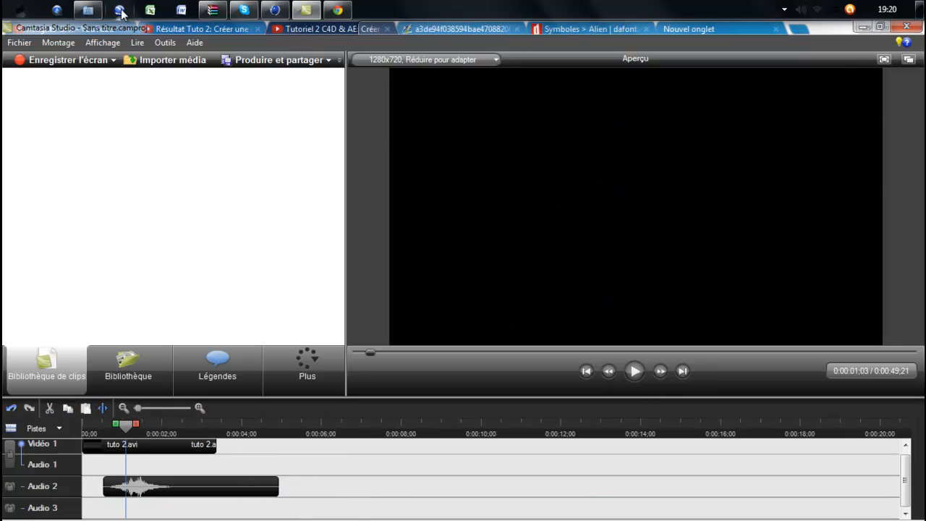
{"action": "left_click", "coordinate": [92, 11]}
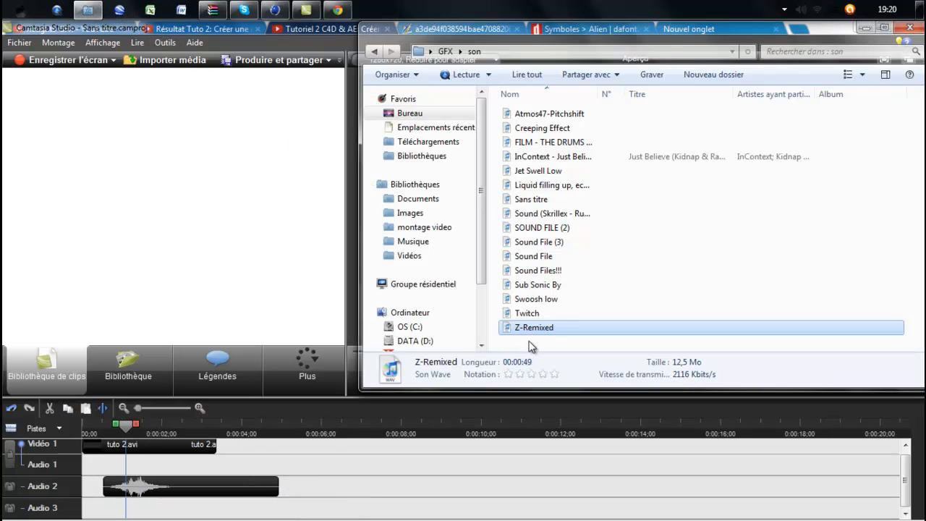
{"action": "left_click", "coordinate": [548, 314]}
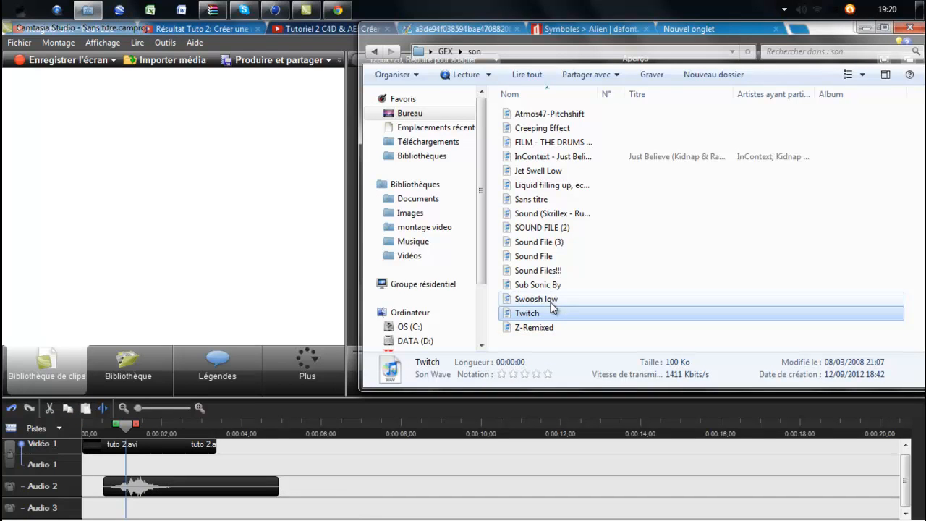
{"action": "left_click", "coordinate": [594, 145]}
{"action": "left_click", "coordinate": [592, 158]}
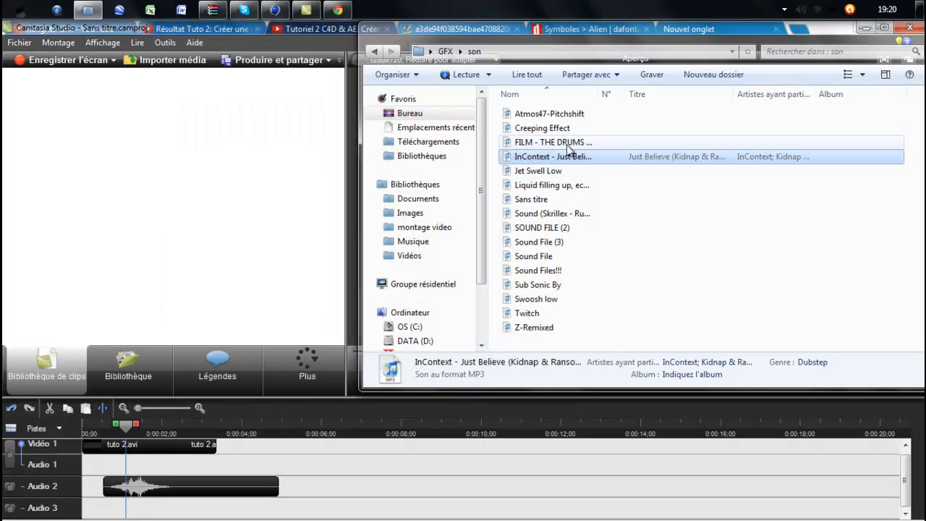
{"action": "double_click", "coordinate": [578, 217]}
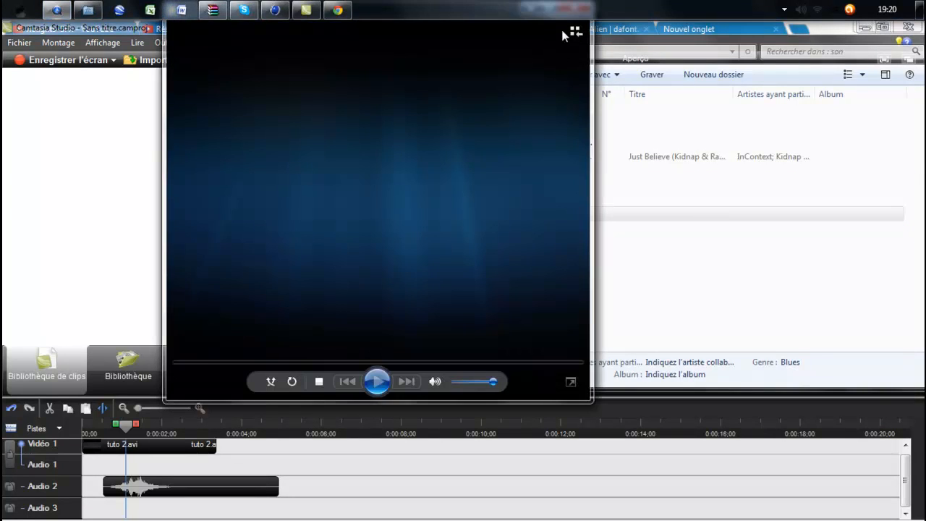
{"action": "double_click", "coordinate": [547, 57]}
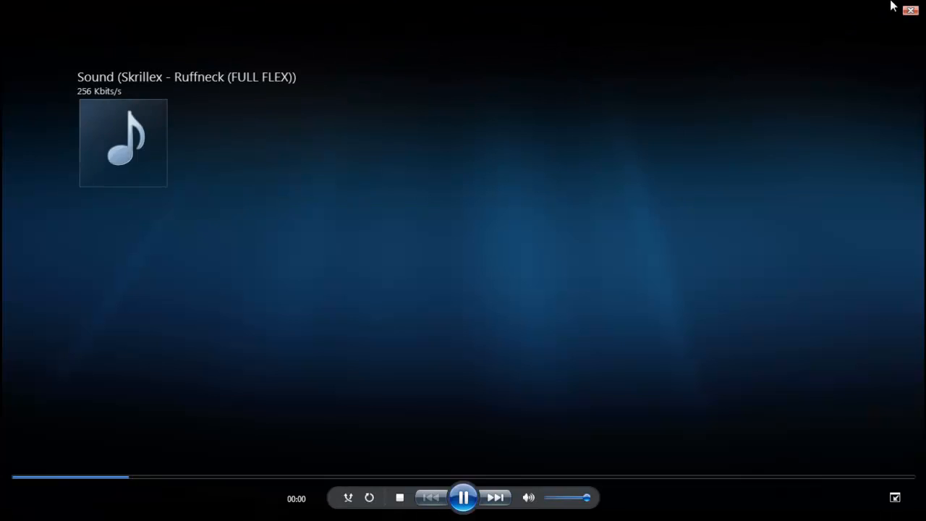
{"action": "left_click", "coordinate": [909, 9]}
{"action": "left_click_drag", "start_coordinate": [579, 213], "coordinate": [86, 513]}
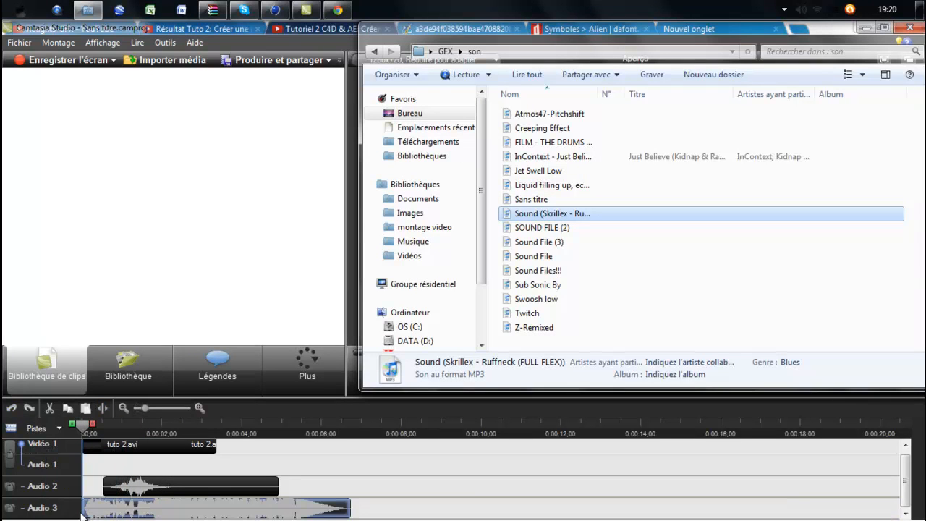
{"action": "left_click", "coordinate": [872, 29]}
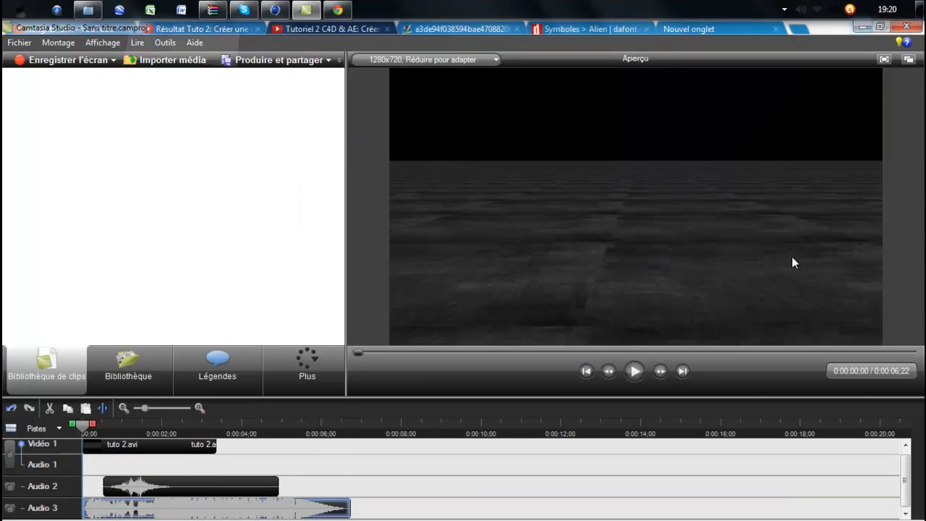
Play back the edit and trim the Swoosh low clip to end at 0:00:03;14 and the Audio 3 music to the video's end.
{"action": "left_click", "coordinate": [635, 370]}
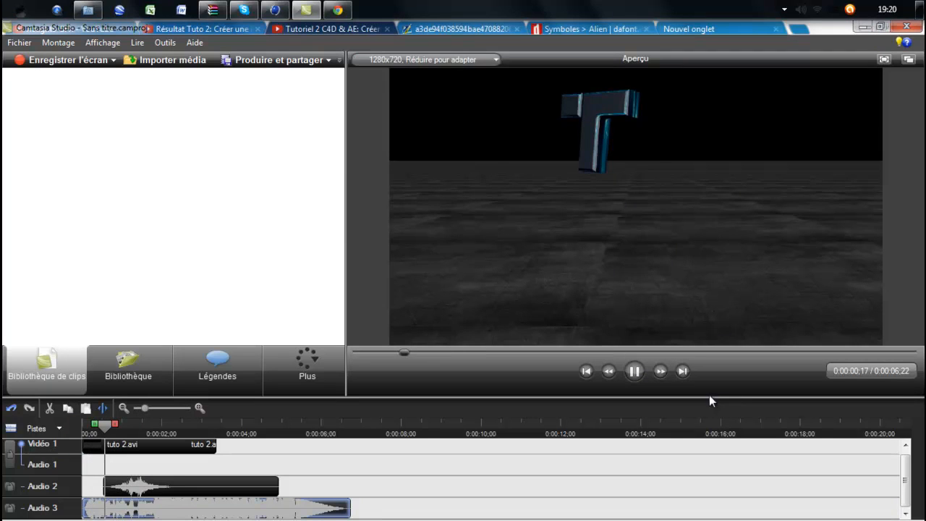
{"action": "left_click", "coordinate": [635, 371]}
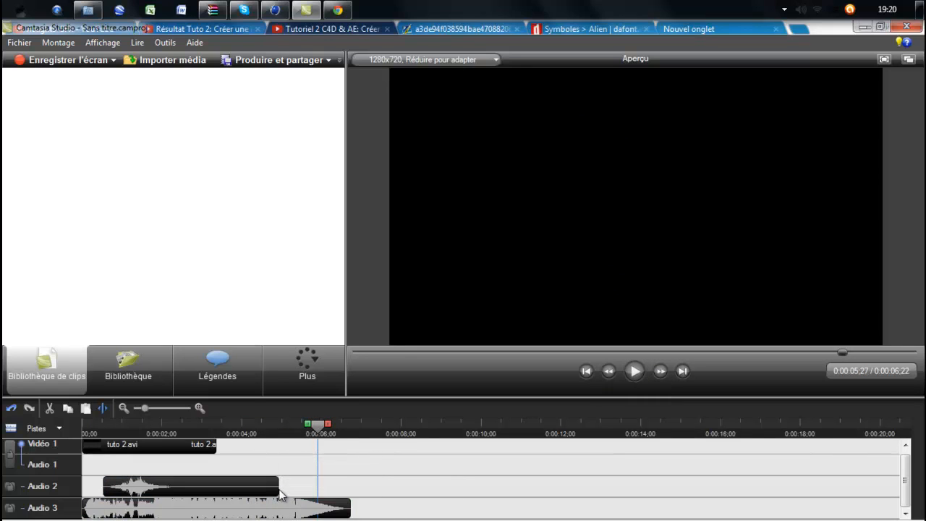
{"action": "left_click_drag", "start_coordinate": [280, 492], "coordinate": [220, 475]}
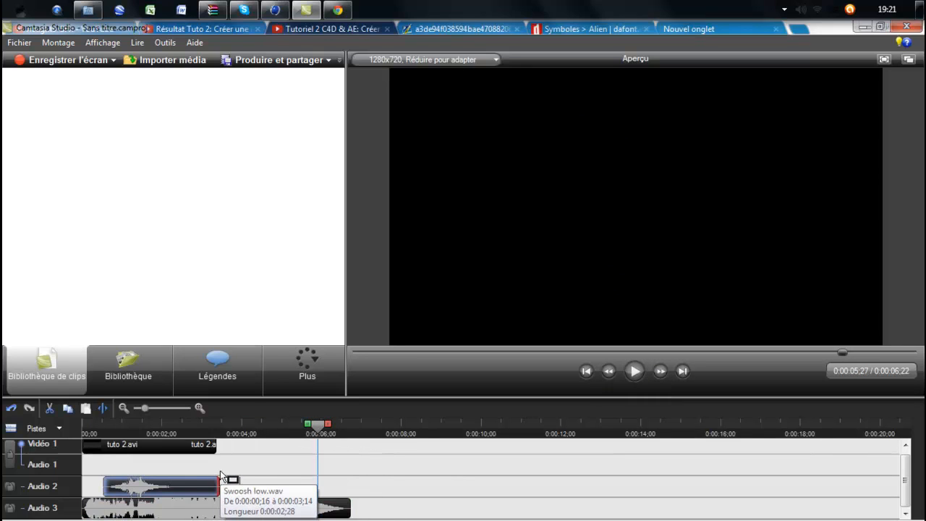
{"action": "left_click", "coordinate": [350, 508]}
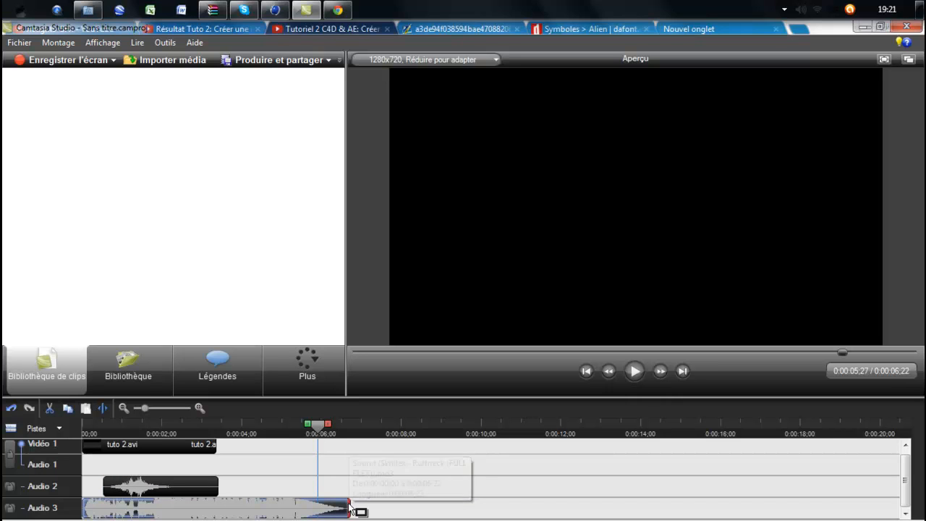
{"action": "left_click_drag", "start_coordinate": [349, 508], "coordinate": [222, 510]}
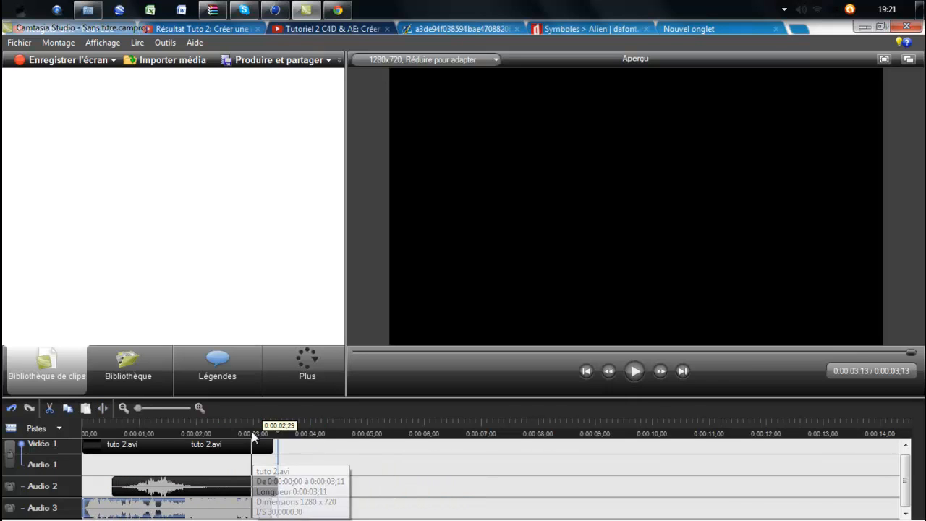
Switch to Cinema 4D and quit it without saving the changes to the Sans titre 2 project.
{"action": "left_click", "coordinate": [274, 9]}
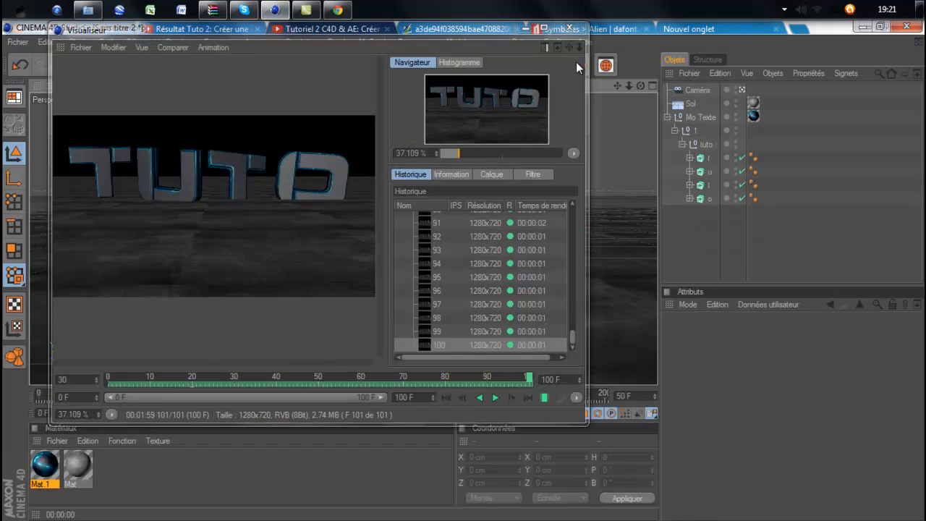
{"action": "left_click", "coordinate": [905, 26]}
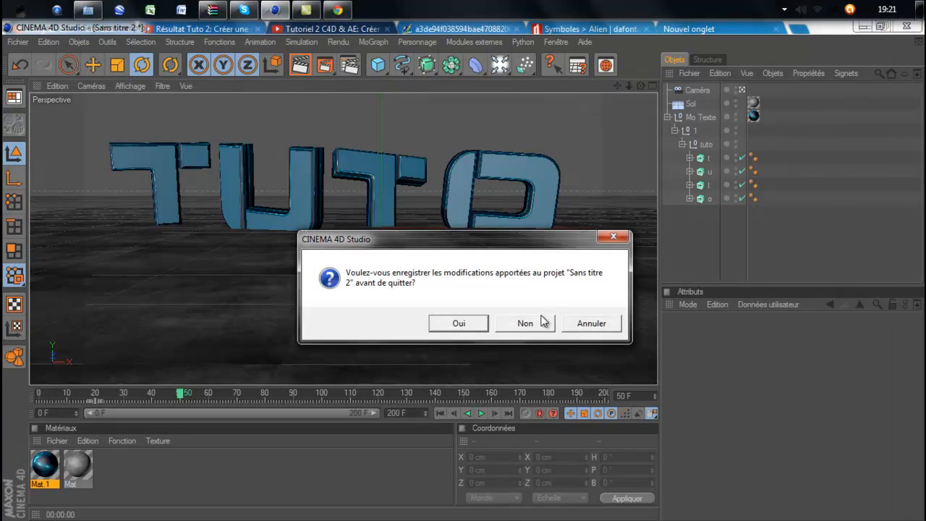
{"action": "left_click", "coordinate": [541, 316]}
Play back the trimmed intro in the Camtasia Studio preview to check the sound against the letters' animation.
{"action": "left_click", "coordinate": [634, 371]}
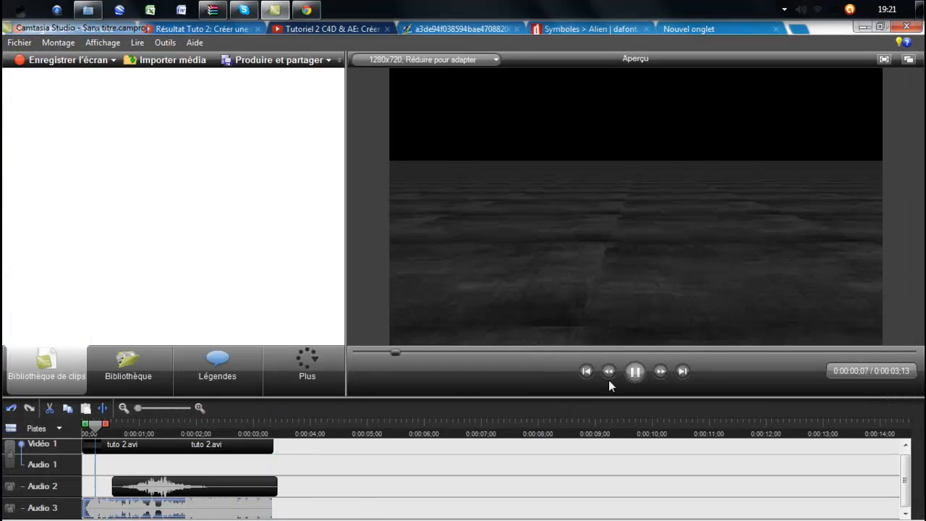
{"action": "left_click", "coordinate": [640, 374]}
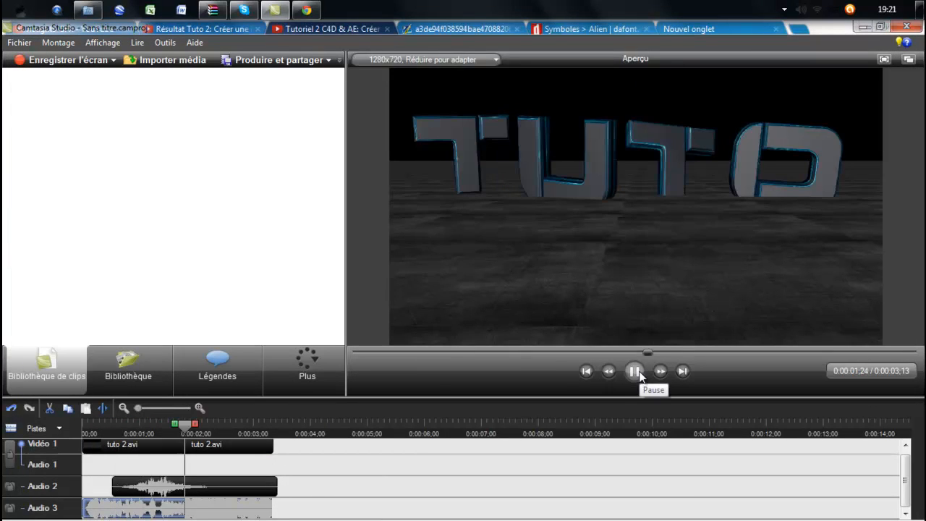
{"action": "left_click", "coordinate": [639, 373]}
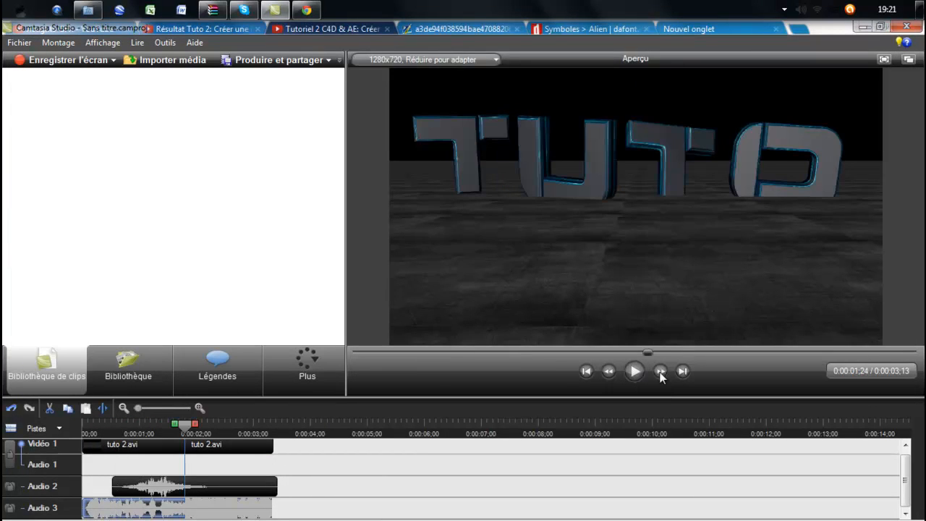
Start producing the video with the HD preset and continue to the file name and folder settings.
{"action": "left_click", "coordinate": [272, 67]}
{"action": "left_click", "coordinate": [520, 143]}
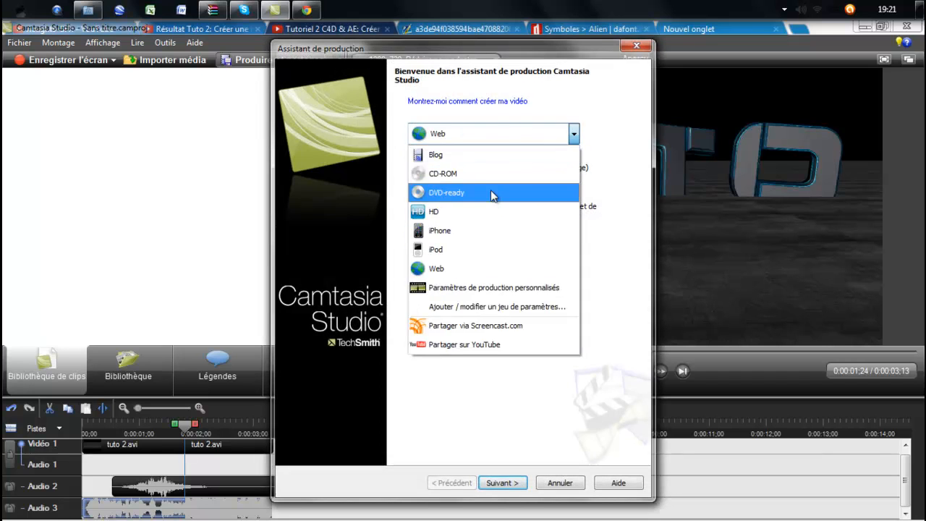
{"action": "left_click", "coordinate": [491, 211]}
{"action": "left_click", "coordinate": [516, 484]}
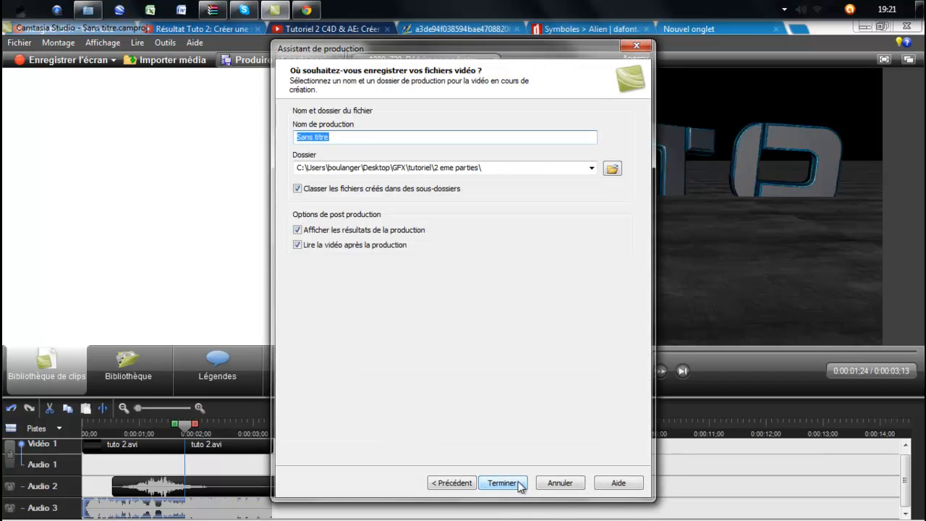
Set the production folder to the desktop (Bureau), name the MPEG-4 file tutoriel, and render the project.
{"action": "left_click", "coordinate": [612, 167]}
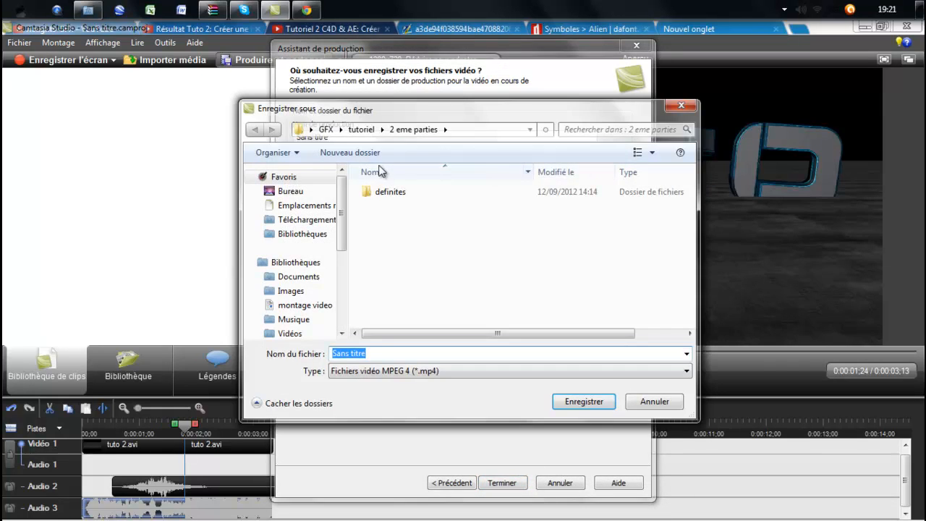
{"action": "left_click", "coordinate": [293, 191]}
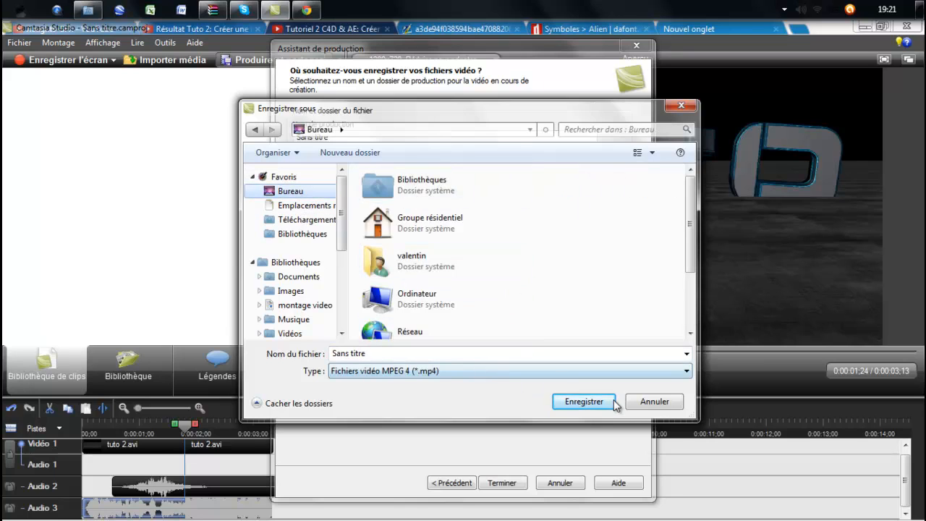
{"action": "left_click", "coordinate": [479, 353]}
{"action": "type", "text": "gt"}
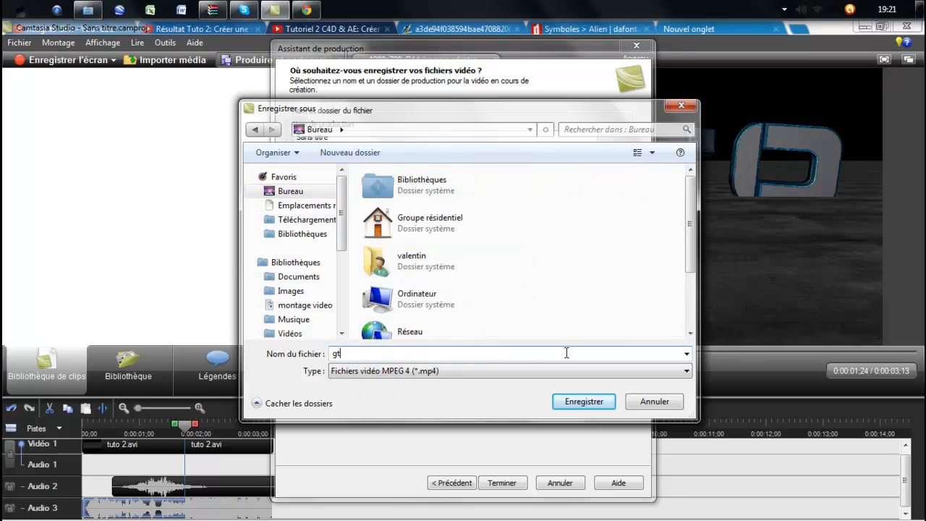
{"action": "key", "text": "BackSpace"}
{"action": "key", "text": "BackSpace"}
{"action": "type", "text": "t"}
{"action": "key", "text": "Return"}
{"action": "left_click", "coordinate": [486, 485]}
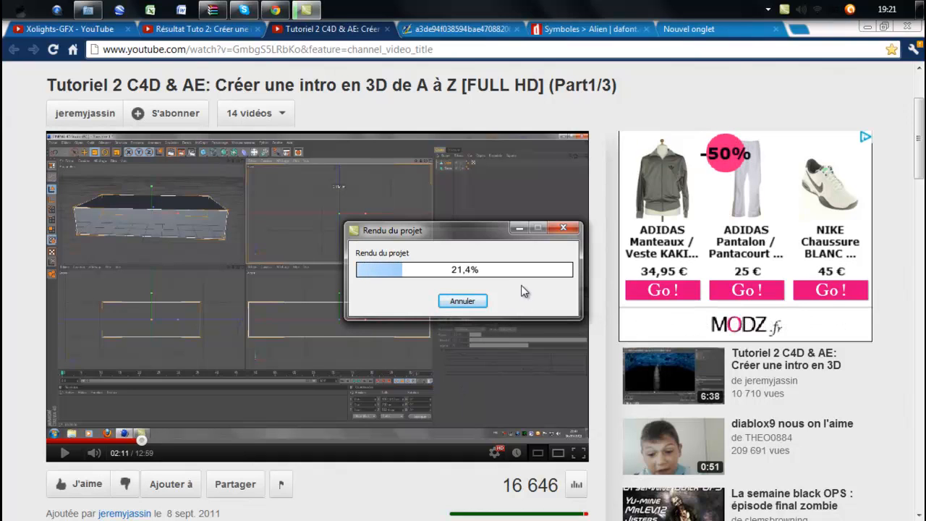
{"action": "mouse_move", "coordinate": [766, 510]}
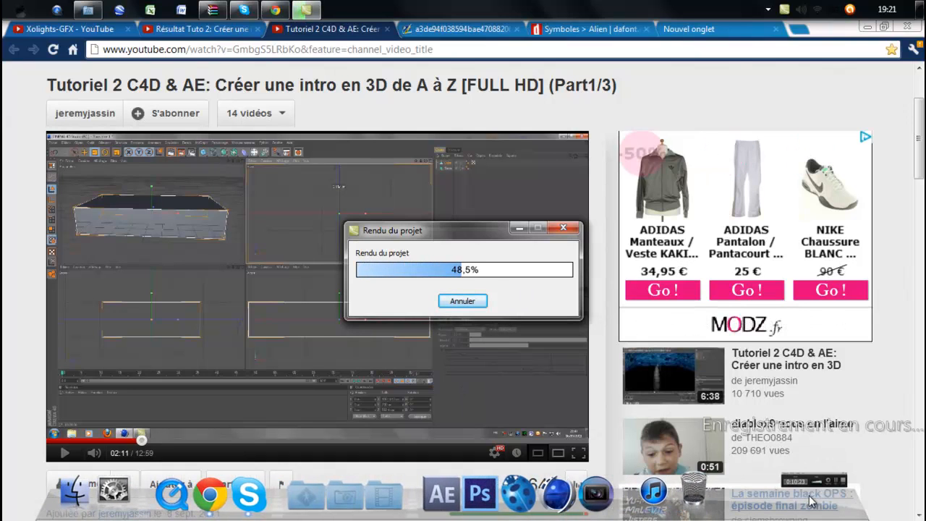
{"action": "left_click", "coordinate": [812, 498]}
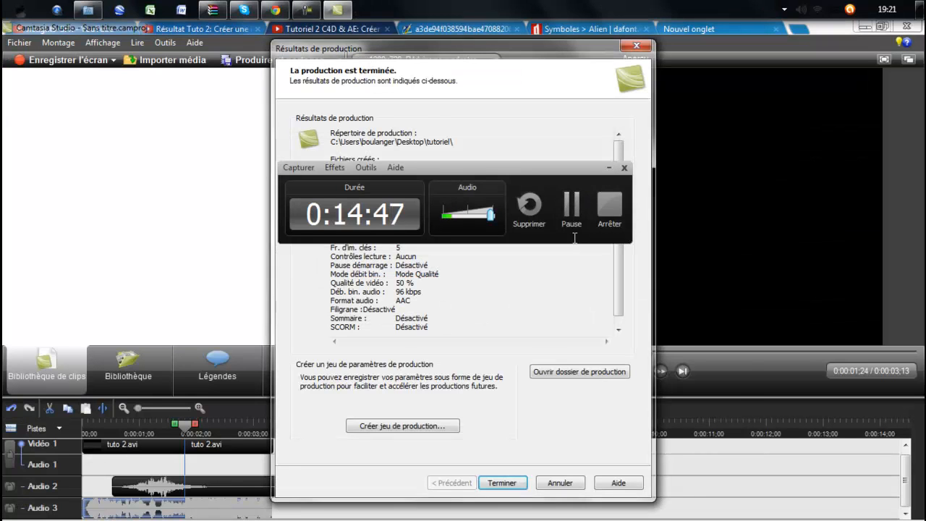
{"action": "left_click", "coordinate": [609, 167]}
Close the production results and play the rendered tutoriel video from the desktop's tutoriel folder, closing the player and folder after viewing.
{"action": "left_click", "coordinate": [509, 480]}
{"action": "left_click", "coordinate": [862, 27]}
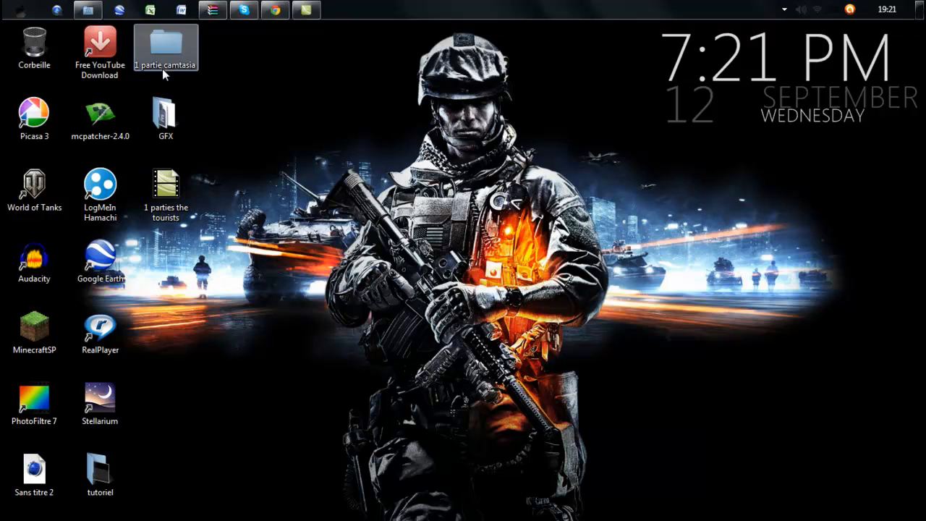
{"action": "double_click", "coordinate": [109, 471]}
{"action": "double_click", "coordinate": [177, 108]}
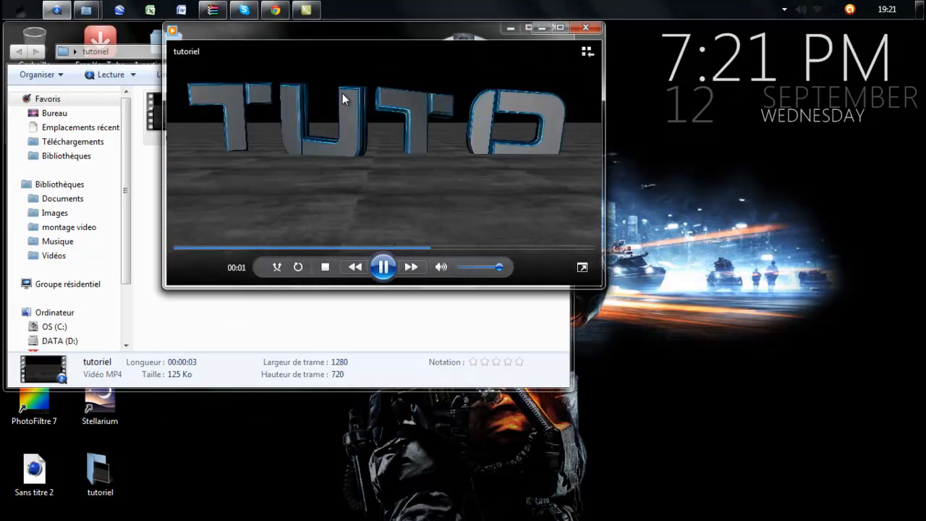
{"action": "left_click", "coordinate": [585, 28]}
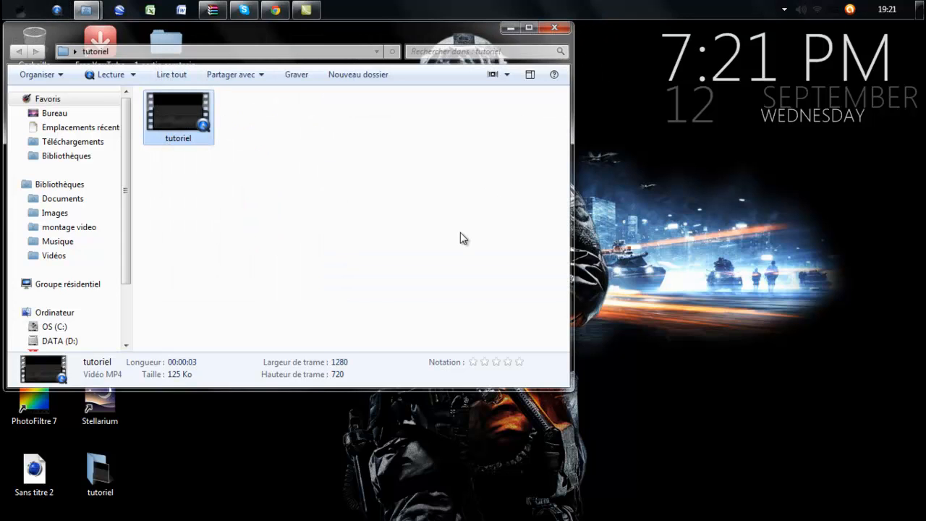
{"action": "left_click", "coordinate": [554, 27]}
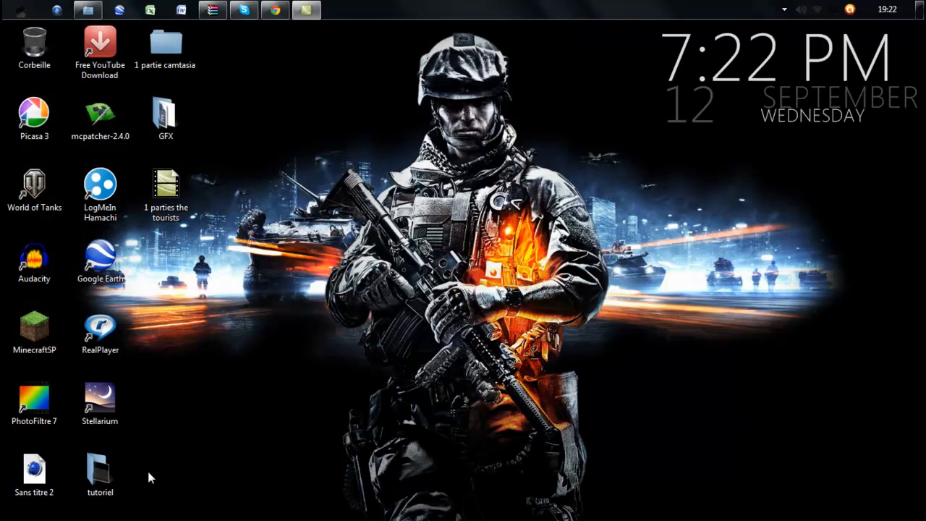
Arrange the tutoriel folder and the Sans titre 2 file on the desktop beneath the 1 parties the tourists file.
{"action": "left_click_drag", "start_coordinate": [109, 476], "coordinate": [279, 87]}
{"action": "left_click_drag", "start_coordinate": [208, 221], "coordinate": [182, 269]}
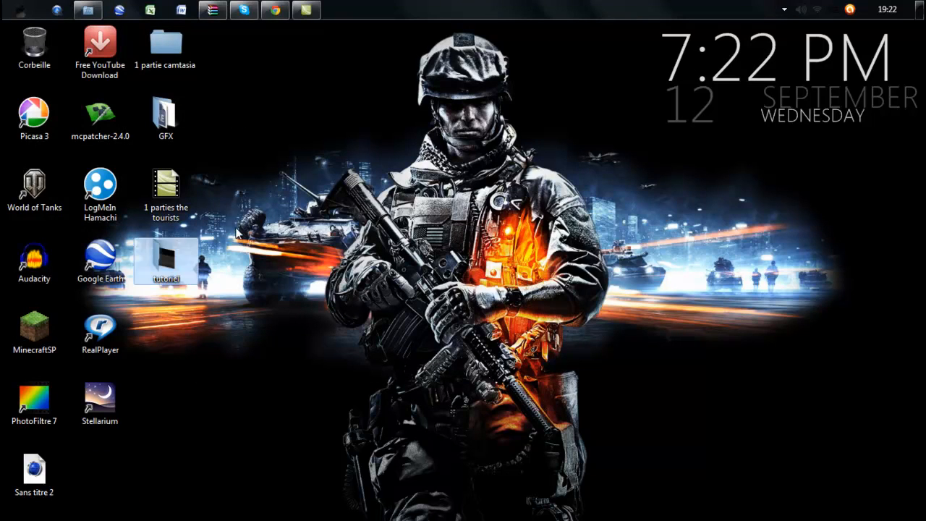
{"action": "left_click_drag", "start_coordinate": [36, 477], "coordinate": [166, 334]}
{"action": "mouse_move", "coordinate": [217, 515]}
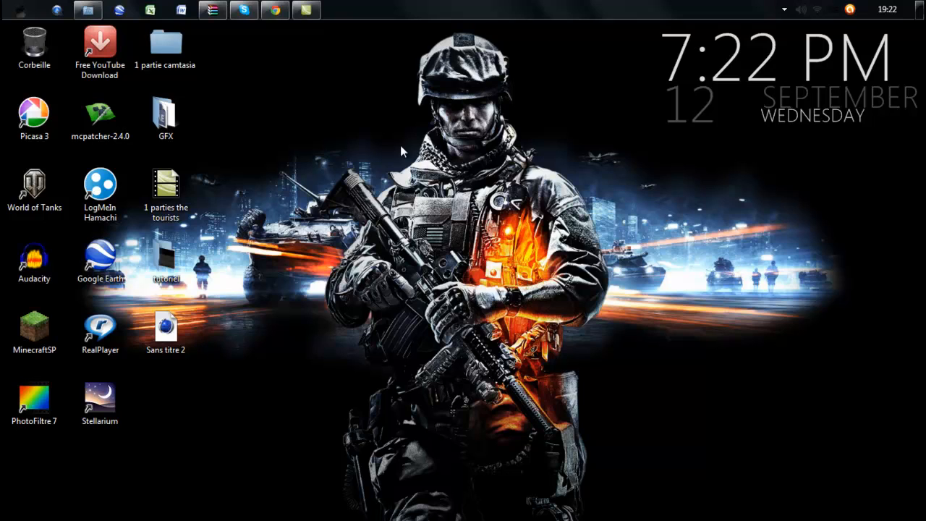
{"action": "mouse_move", "coordinate": [283, 499]}
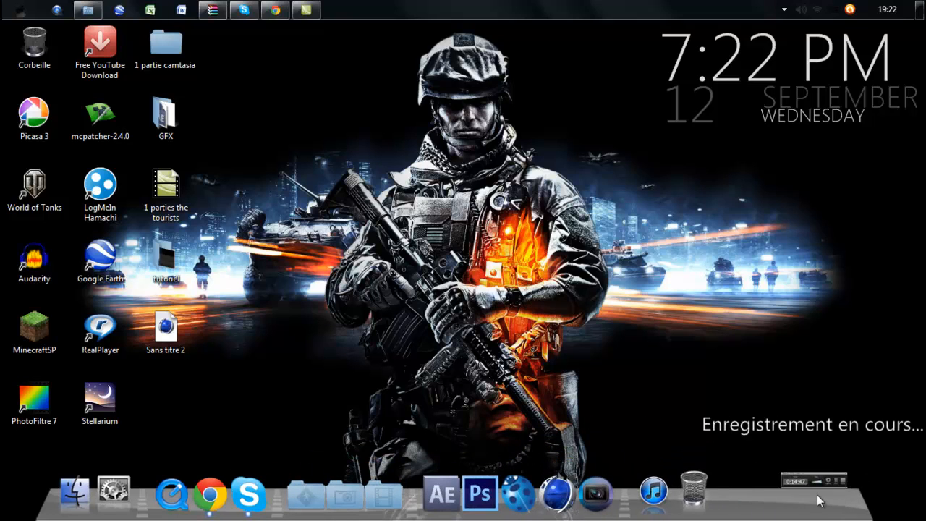
{"action": "left_click", "coordinate": [807, 500]}
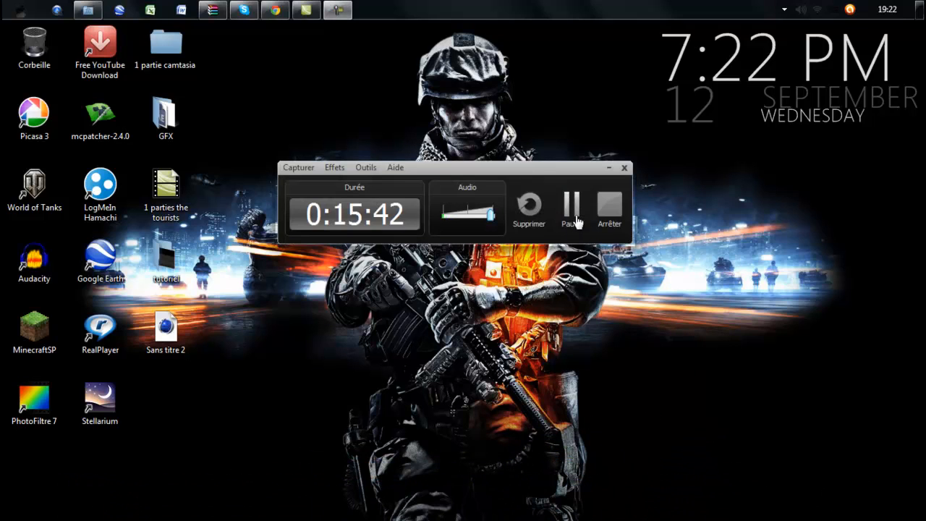